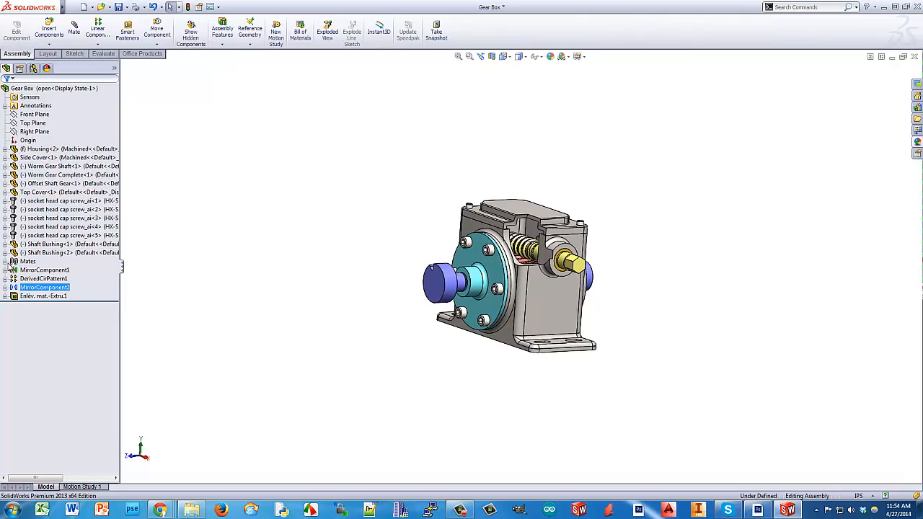
Step: Inspect the settings of the gear mate between the offset shaft gear and the worm gear without changing them
{"action": "left_click", "coordinate": [5, 262]}
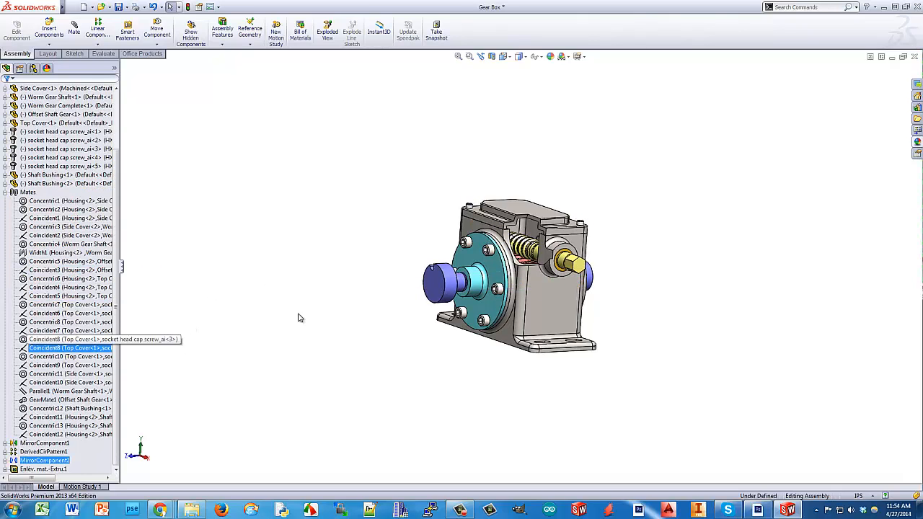
{"action": "scroll", "coordinate": [629, 239], "scroll_direction": "up", "scroll_amount": 4}
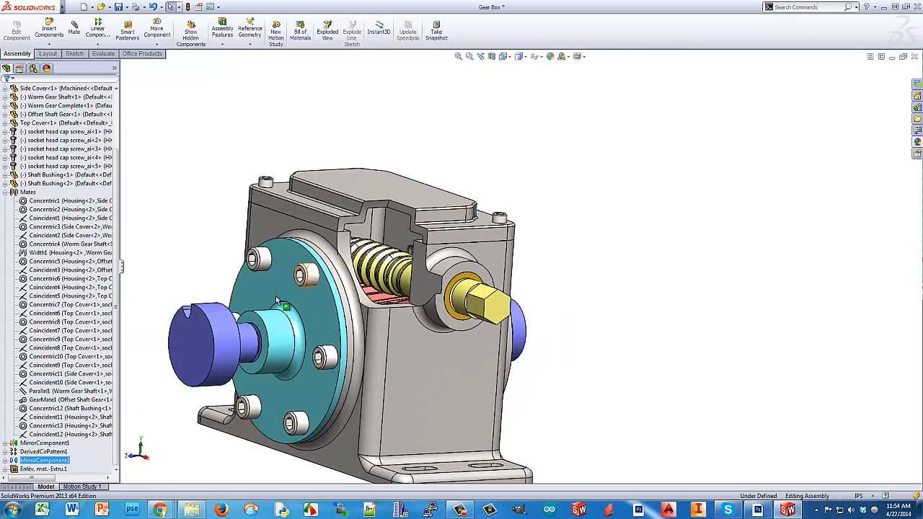
{"action": "right_click", "coordinate": [37, 408]}
{"action": "left_click", "coordinate": [64, 354]}
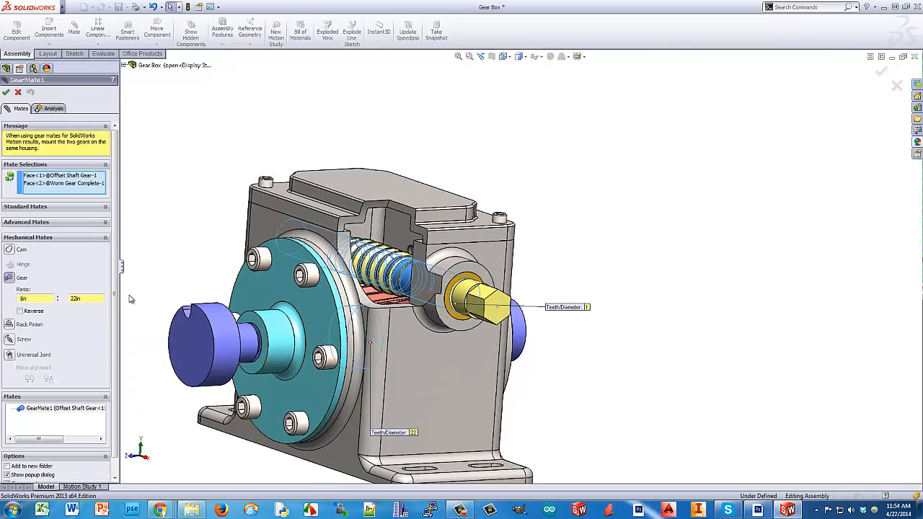
{"action": "middle_click_drag", "start_coordinate": [290, 129], "coordinate": [282, 175]}
{"action": "scroll", "coordinate": [285, 182], "scroll_direction": "up", "scroll_amount": 1}
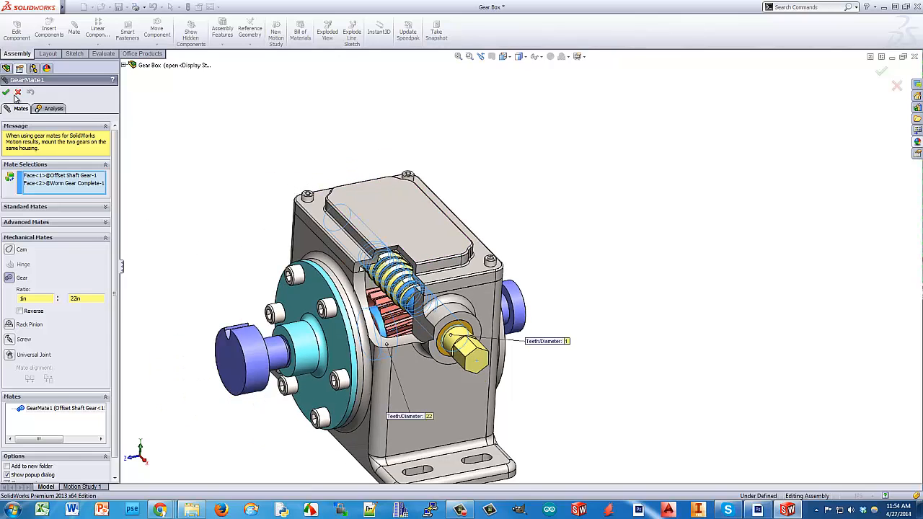
{"action": "left_click", "coordinate": [17, 93]}
Step: Turn the yellow hex-ended shaft to test the gear mate's motion, and collapse the mates list
{"action": "left_click_drag", "start_coordinate": [473, 352], "coordinate": [438, 408]}
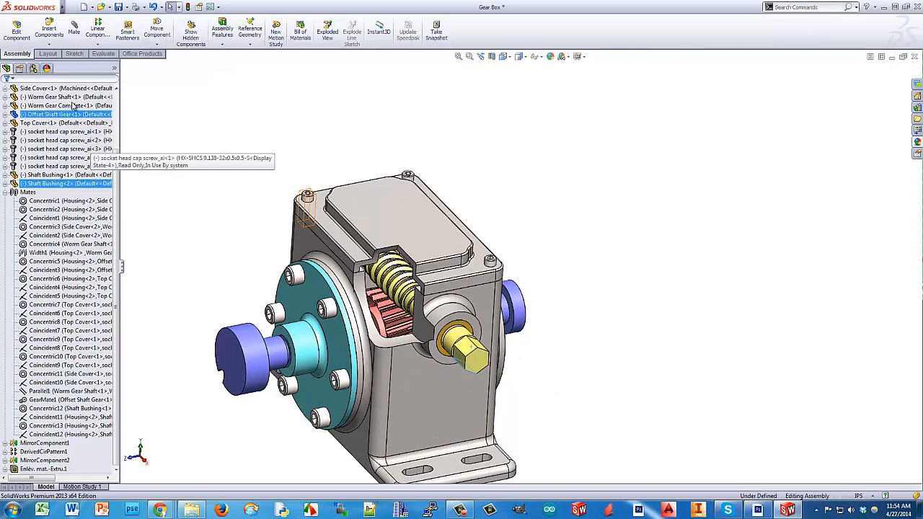
{"action": "left_click", "coordinate": [6, 192]}
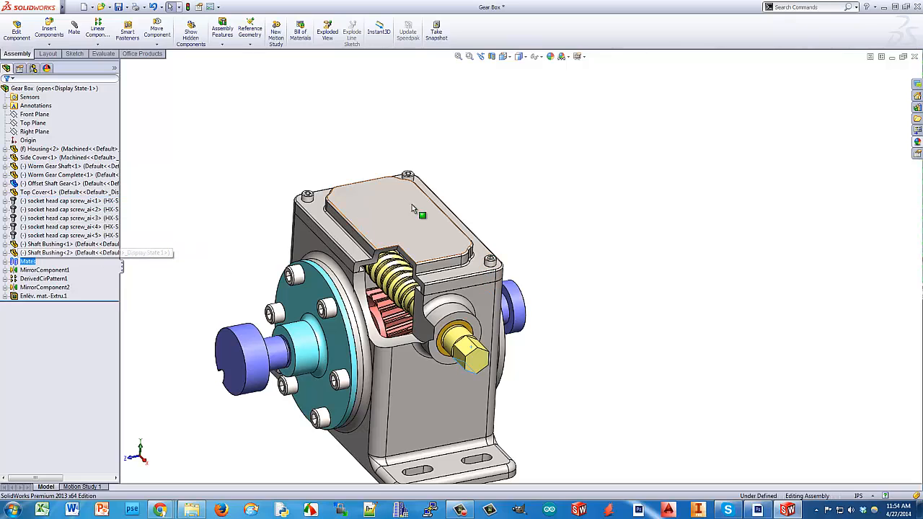
{"action": "middle_click_drag", "start_coordinate": [531, 273], "coordinate": [478, 363]}
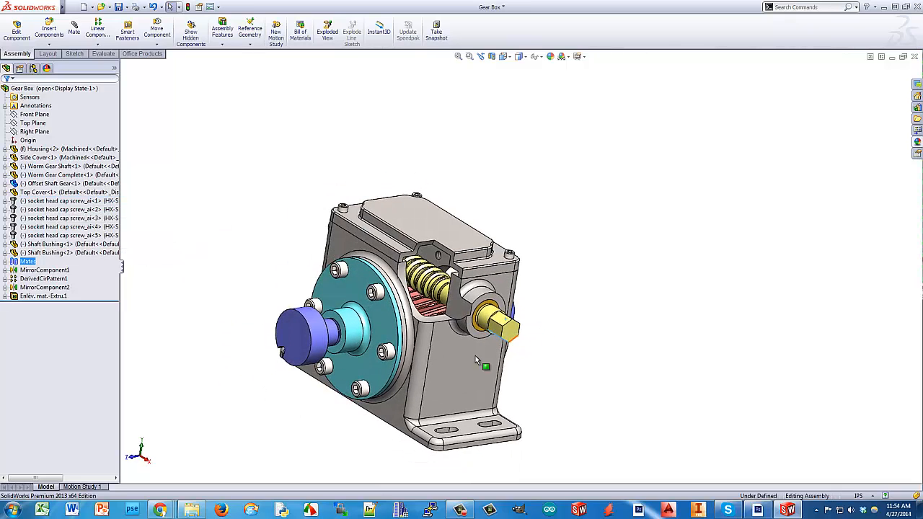
Step: Open Motion Study 1 and enlarge its timeline area below the gear box model
{"action": "left_click", "coordinate": [81, 487]}
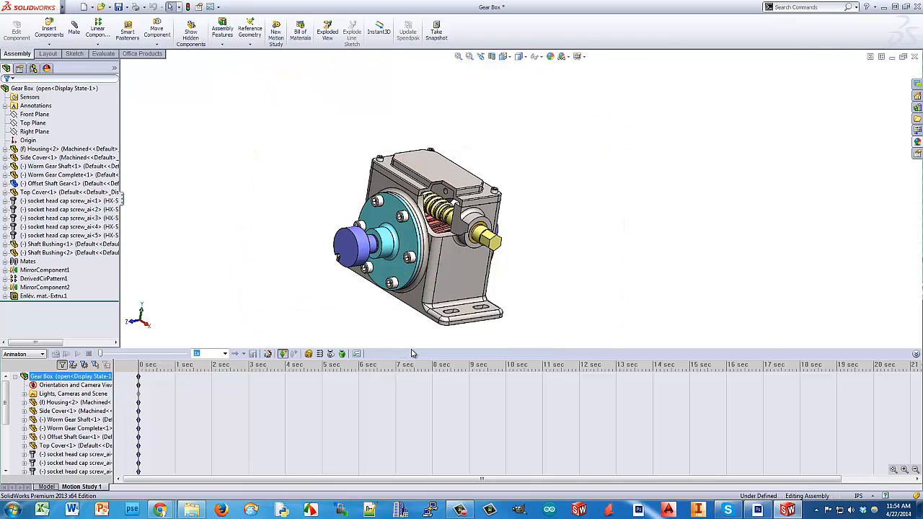
{"action": "left_click_drag", "start_coordinate": [415, 349], "coordinate": [425, 301]}
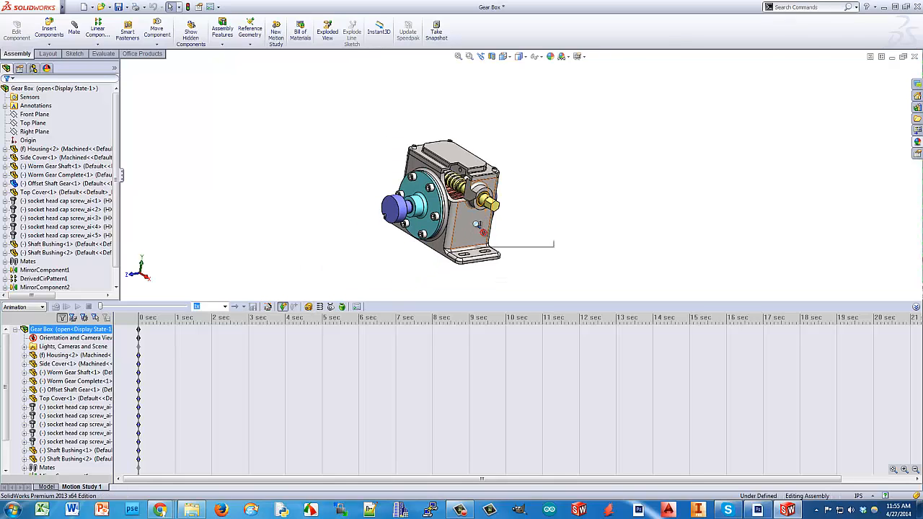
{"action": "scroll", "coordinate": [425, 260], "scroll_direction": "down", "scroll_amount": 3}
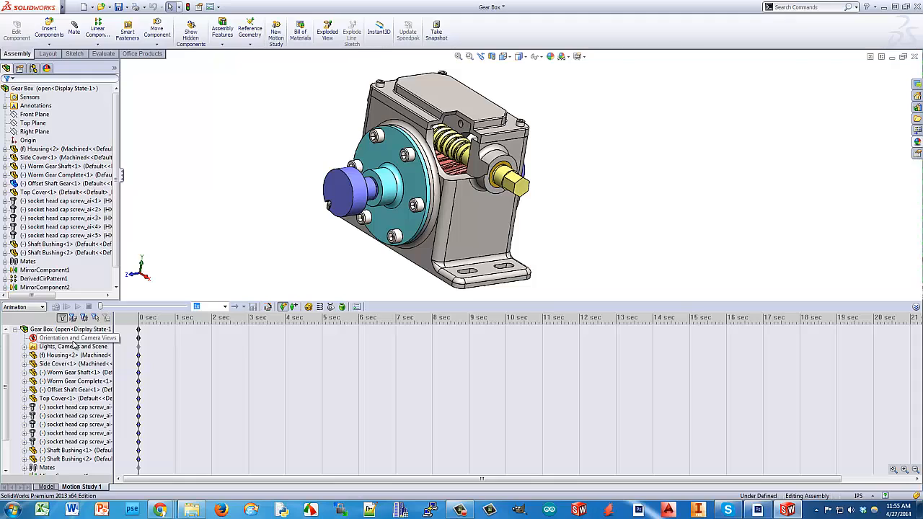
Step: Enable view key creation for Orientation and Camera Views in the motion study
{"action": "right_click", "coordinate": [75, 339]}
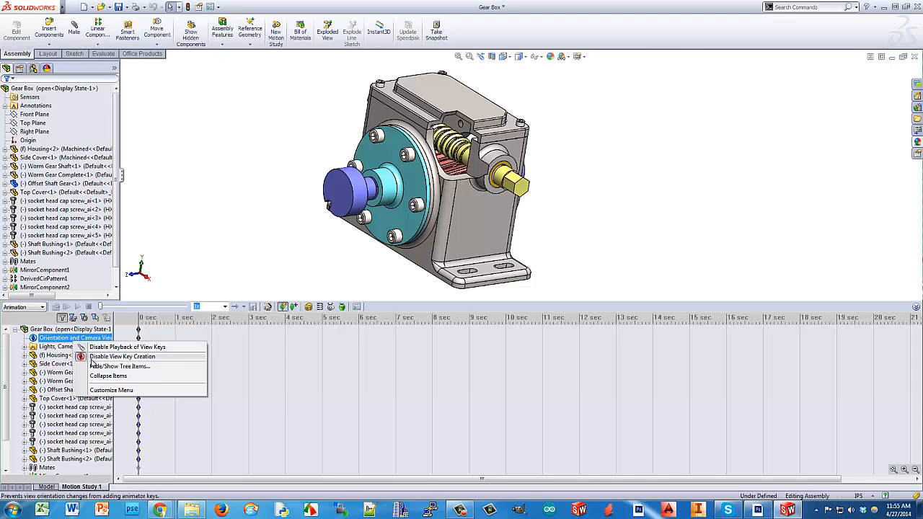
{"action": "left_click", "coordinate": [92, 361]}
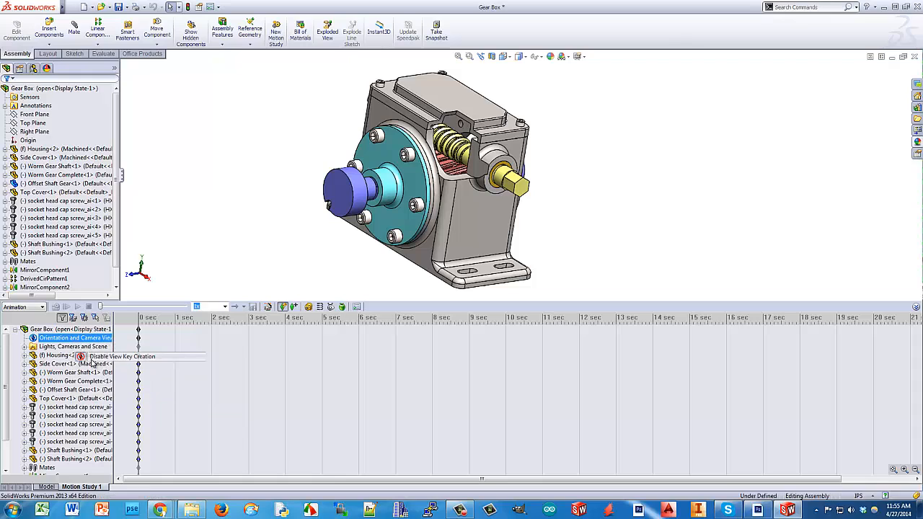
{"action": "right_click", "coordinate": [84, 341]}
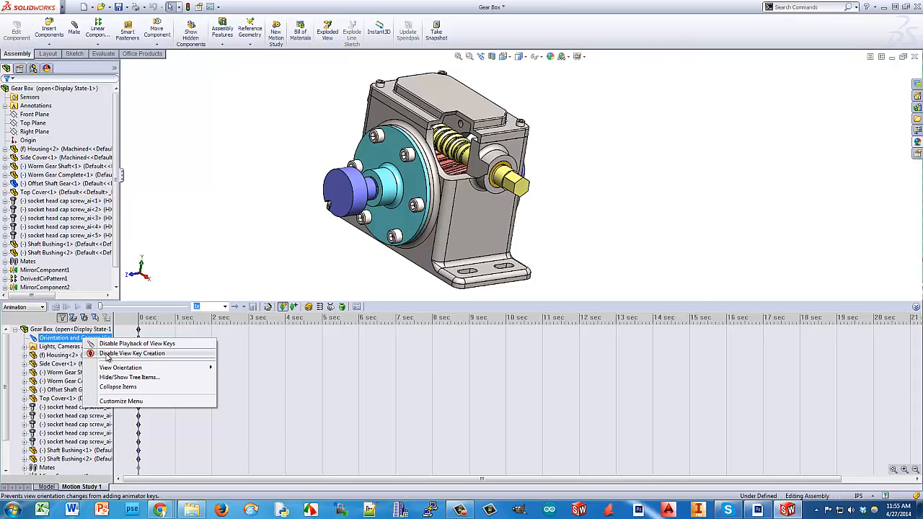
{"action": "left_click", "coordinate": [64, 340]}
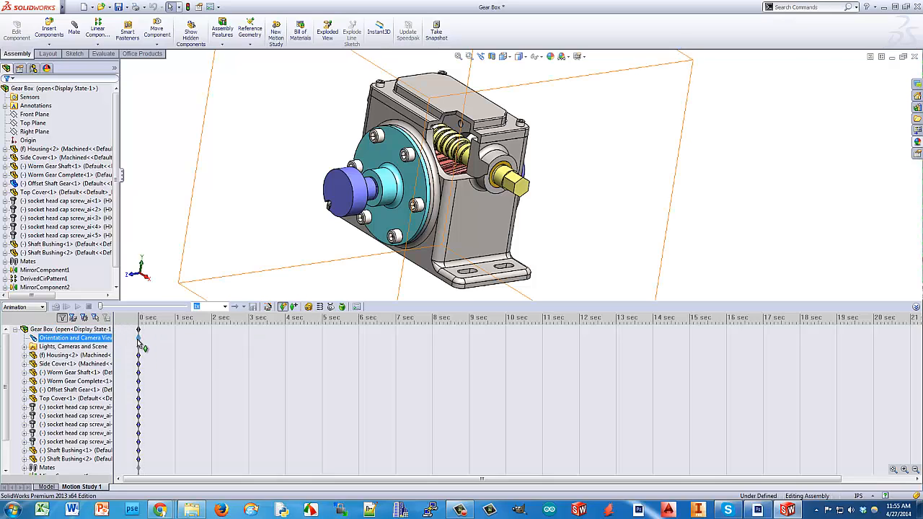
{"action": "scroll", "coordinate": [400, 142], "scroll_direction": "up", "scroll_amount": 1}
{"action": "scroll", "coordinate": [401, 144], "scroll_direction": "down", "scroll_amount": 1}
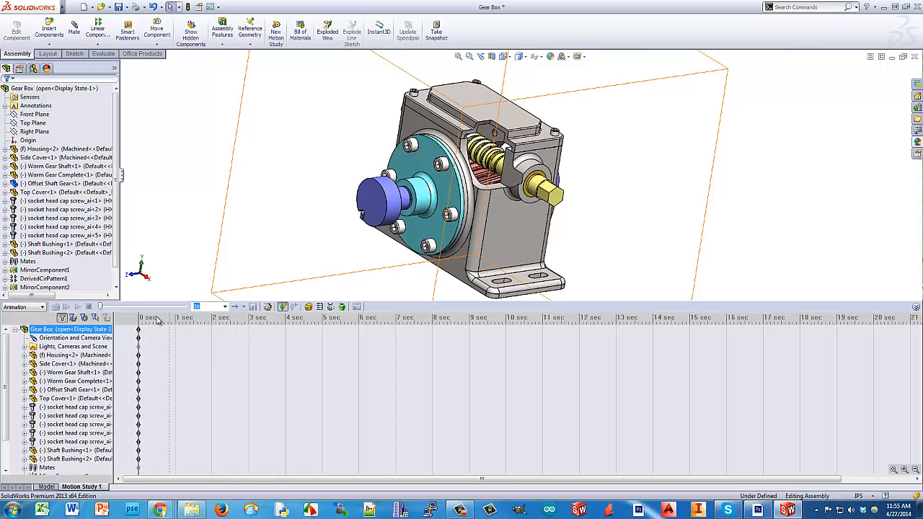
Step: Record a view key at 5 seconds with the gear box in the Right orientation
{"action": "left_click_drag", "start_coordinate": [139, 320], "coordinate": [324, 332]}
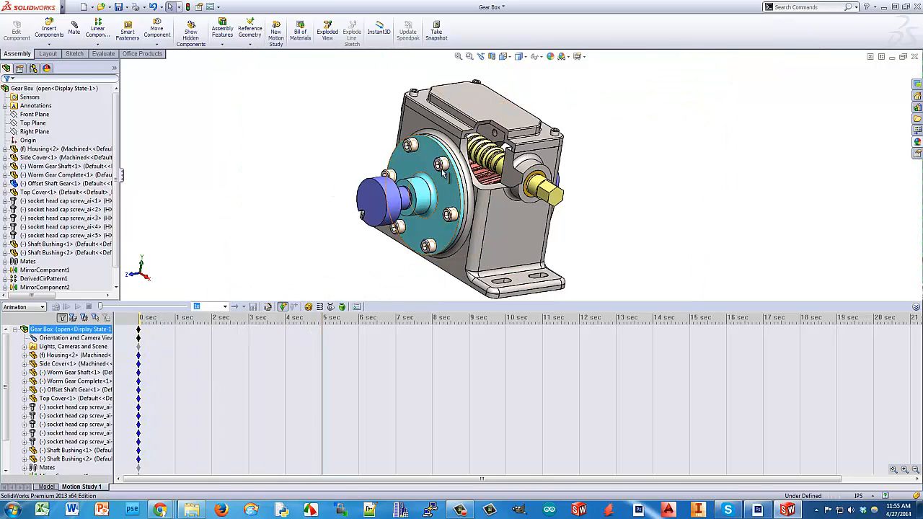
{"action": "right_click_drag", "start_coordinate": [656, 182], "coordinate": [678, 188]}
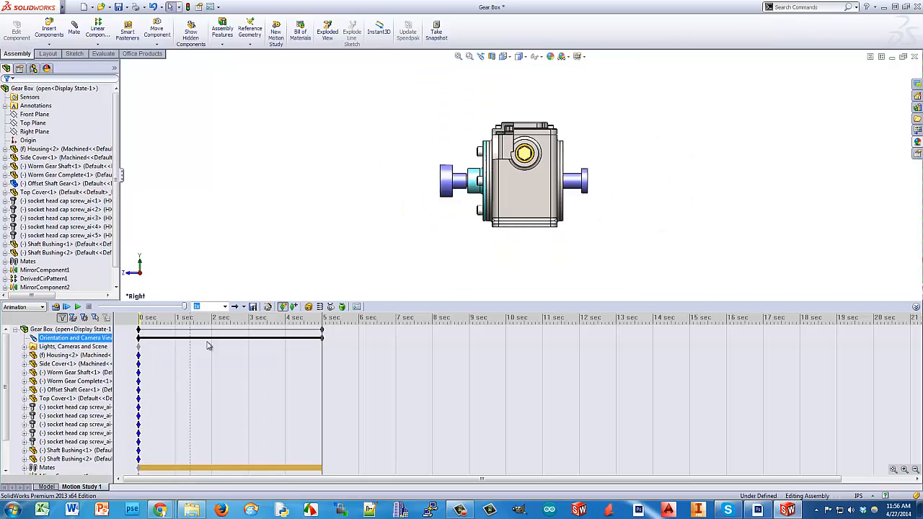
{"action": "mouse_move", "coordinate": [322, 354]}
{"action": "left_mouse_down"}
{"action": "mouse_move", "coordinate": [141, 367]}
{"action": "mouse_move", "coordinate": [237, 370]}
{"action": "mouse_move", "coordinate": [223, 375]}
{"action": "mouse_move", "coordinate": [145, 366]}
{"action": "mouse_move", "coordinate": [322, 356]}
{"action": "left_mouse_up"}
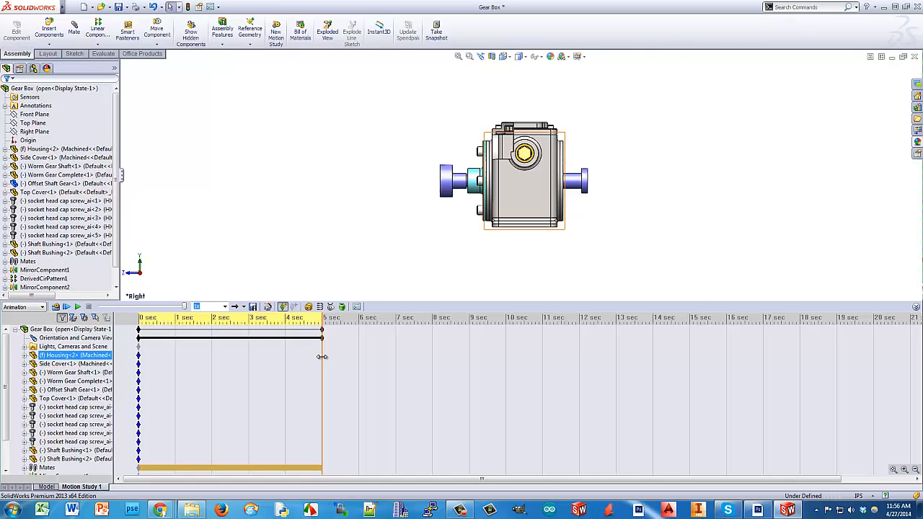
Step: Record a view key at 8 seconds with the gear box in the Top orientation
{"action": "left_click_drag", "start_coordinate": [322, 357], "coordinate": [433, 361]}
{"action": "left_click", "coordinate": [637, 206]}
{"action": "right_click_drag", "start_coordinate": [658, 202], "coordinate": [649, 162]}
{"action": "left_click_drag", "start_coordinate": [346, 350], "coordinate": [436, 350]}
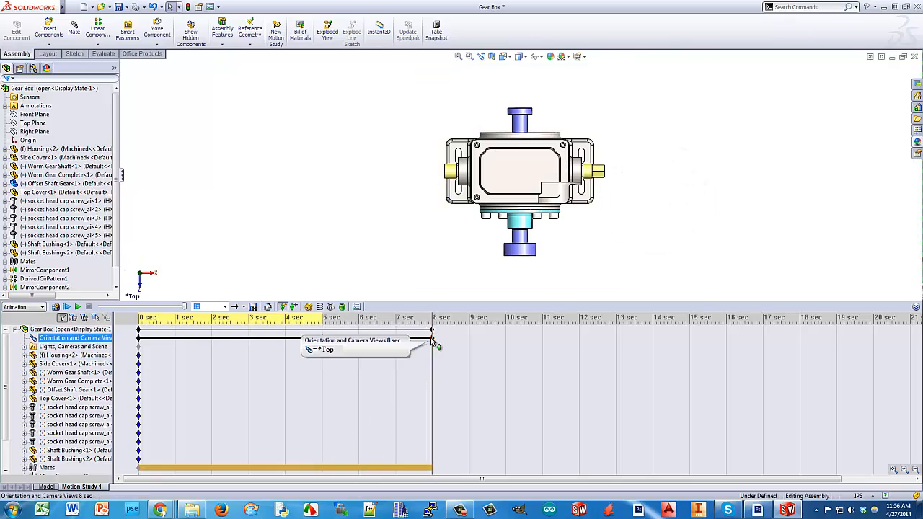
{"action": "left_click", "coordinate": [553, 254]}
Step: Return the time bar to 0 seconds and play the camera animation
{"action": "left_click", "coordinate": [417, 364]}
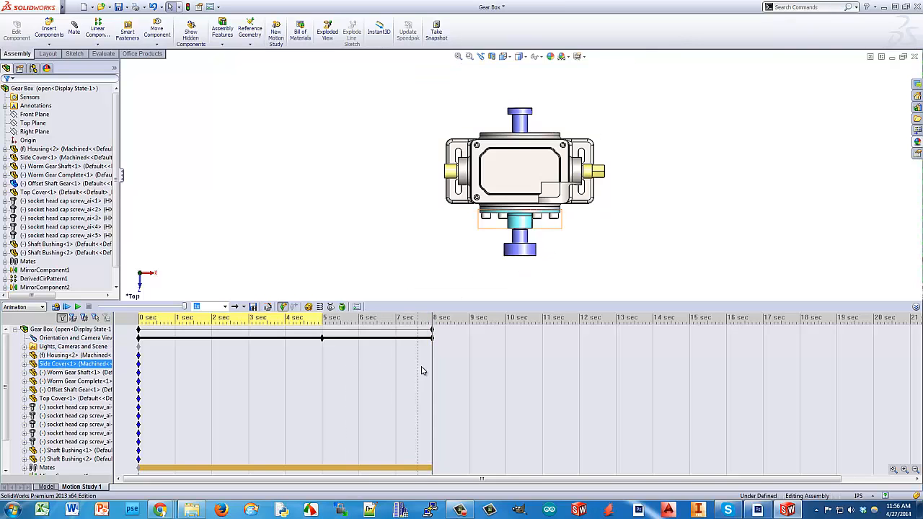
{"action": "left_click_drag", "start_coordinate": [432, 364], "coordinate": [126, 363]}
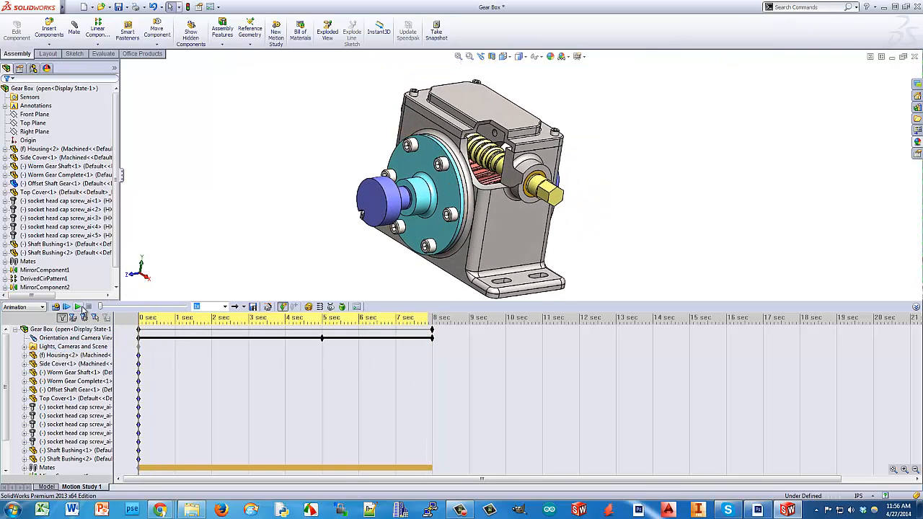
{"action": "left_click", "coordinate": [79, 308]}
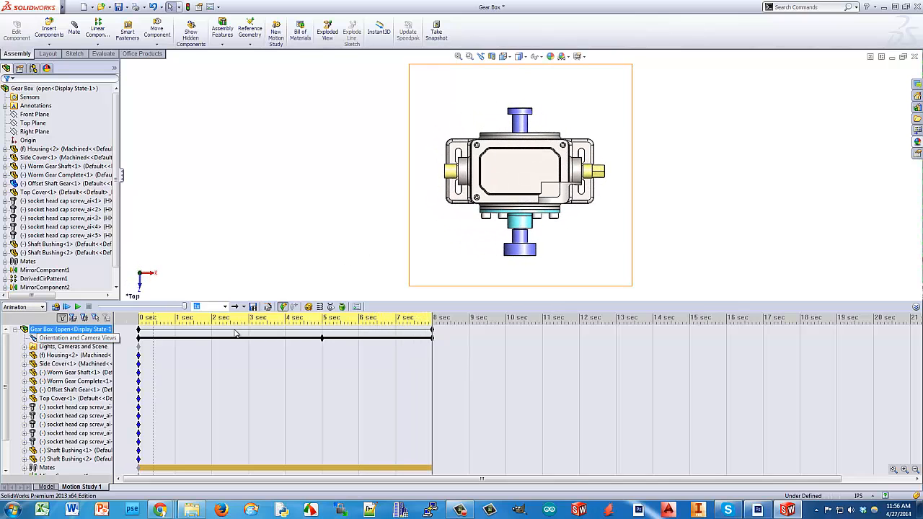
Step: Record an extra view key at about 6.5 seconds with the side cover facing forward, and scrub back slightly to check it
{"action": "left_click_drag", "start_coordinate": [431, 355], "coordinate": [376, 364]}
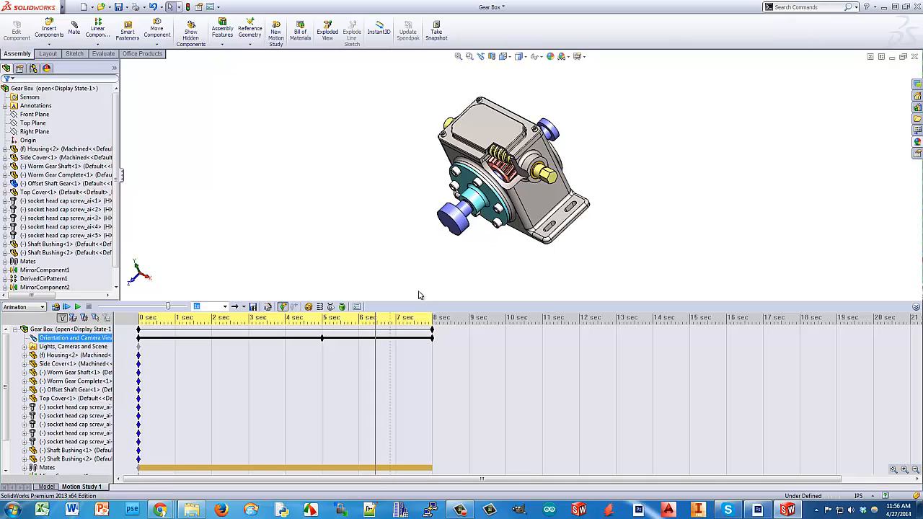
{"action": "middle_click_drag", "start_coordinate": [595, 226], "coordinate": [624, 176]}
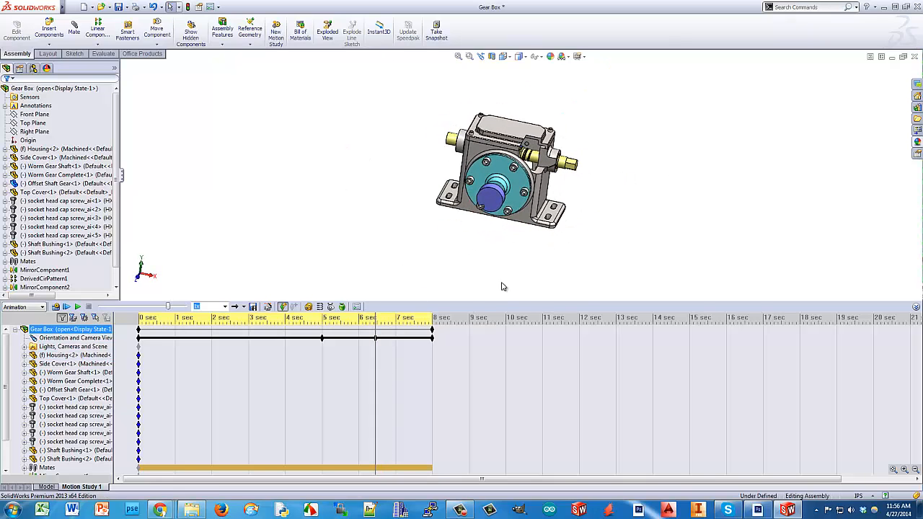
{"action": "left_click_drag", "start_coordinate": [375, 355], "coordinate": [363, 357]}
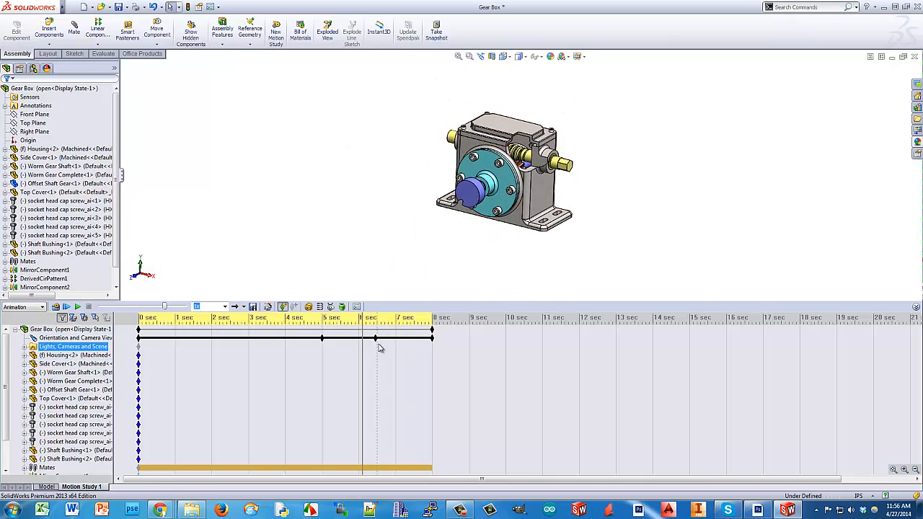
Step: Disable view key creation for Orientation and Camera Views
{"action": "right_click", "coordinate": [62, 339]}
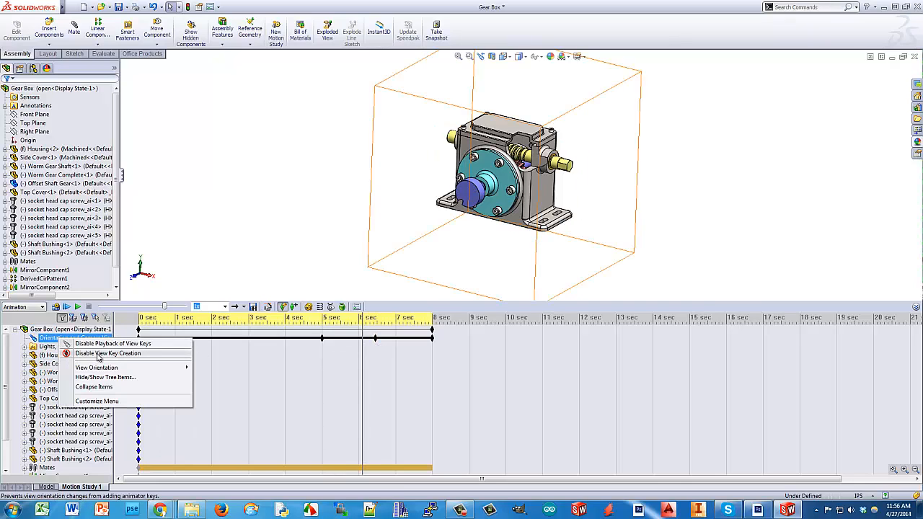
{"action": "left_click", "coordinate": [98, 354]}
{"action": "left_click", "coordinate": [76, 364]}
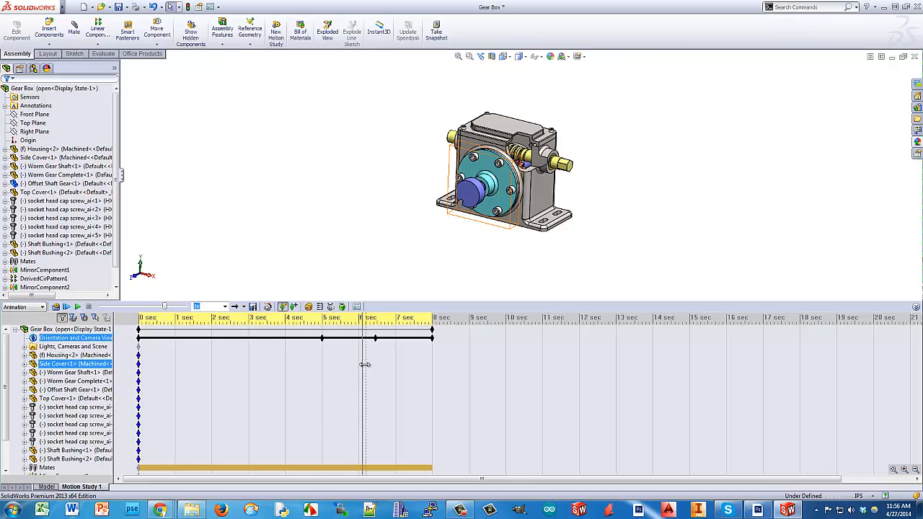
Step: Add a view key manually at 2 seconds with the side cover seen from slightly below, and scrub the timeline to about 4.6 seconds
{"action": "left_click_drag", "start_coordinate": [365, 365], "coordinate": [211, 387]}
{"action": "middle_click_drag", "start_coordinate": [610, 200], "coordinate": [651, 188]}
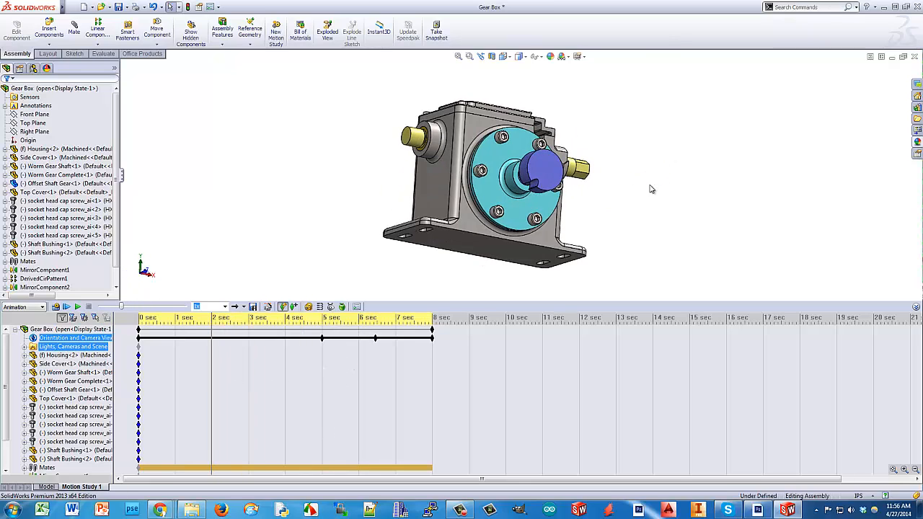
{"action": "left_click", "coordinate": [214, 353]}
{"action": "mouse_move", "coordinate": [211, 354]}
{"action": "left_mouse_down"}
{"action": "mouse_move", "coordinate": [185, 363]}
{"action": "mouse_move", "coordinate": [212, 360]}
{"action": "left_mouse_up"}
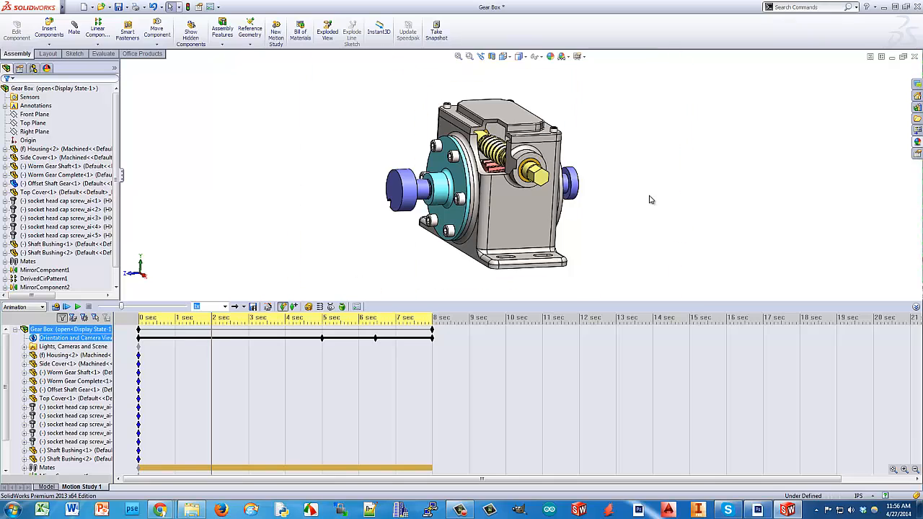
{"action": "middle_click_drag", "start_coordinate": [611, 220], "coordinate": [659, 175]}
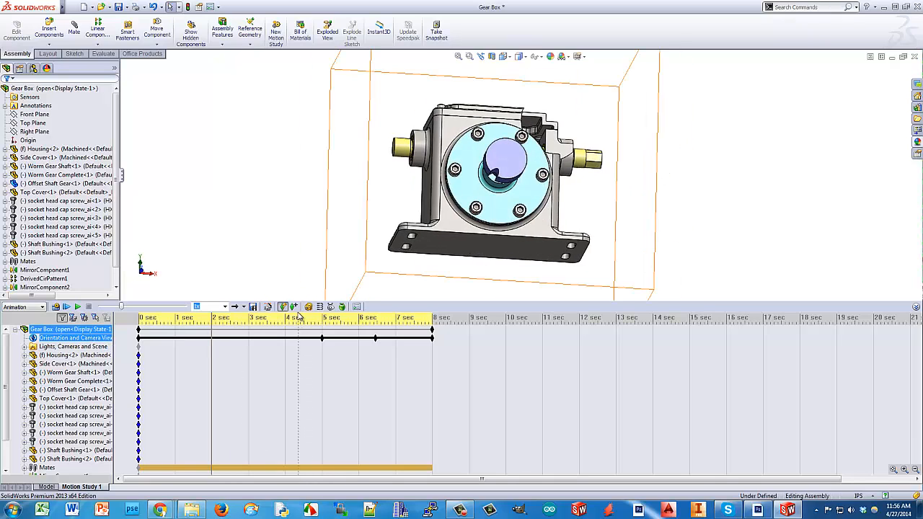
{"action": "left_click", "coordinate": [205, 365]}
{"action": "left_click_drag", "start_coordinate": [204, 365], "coordinate": [313, 368]}
{"action": "left_click", "coordinate": [462, 334]}
Step: Disable playback of view keys for Orientation and Camera Views, and scrub the timeline to check the effect
{"action": "right_click", "coordinate": [85, 337]}
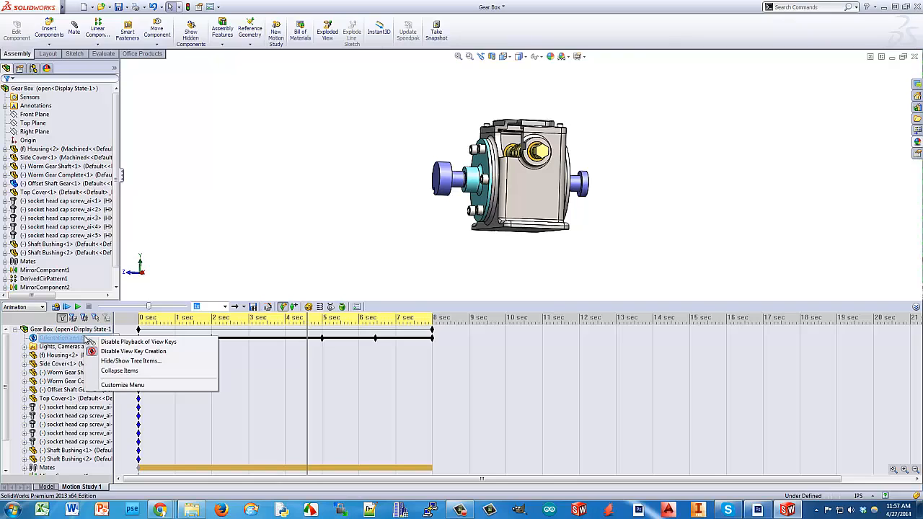
{"action": "left_click", "coordinate": [137, 342]}
{"action": "left_click", "coordinate": [303, 373]}
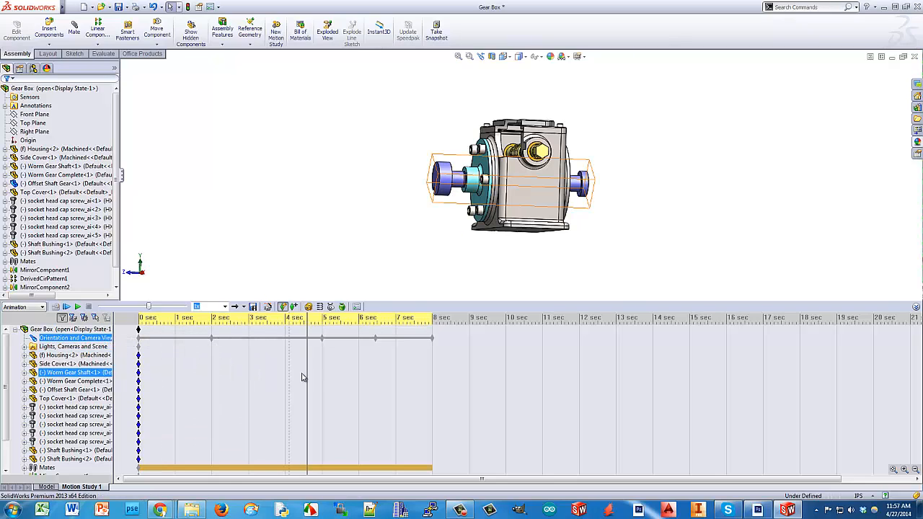
{"action": "left_click_drag", "start_coordinate": [277, 375], "coordinate": [149, 383]}
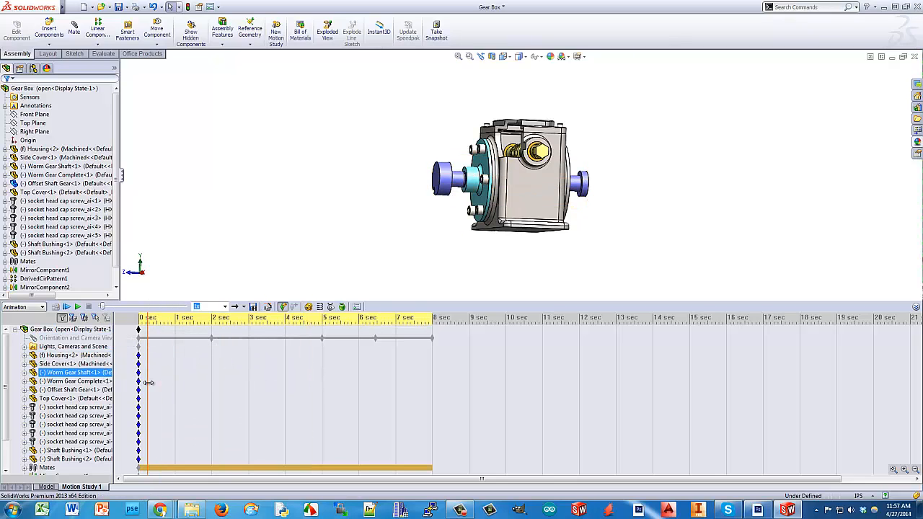
{"action": "left_click_drag", "start_coordinate": [148, 348], "coordinate": [430, 350]}
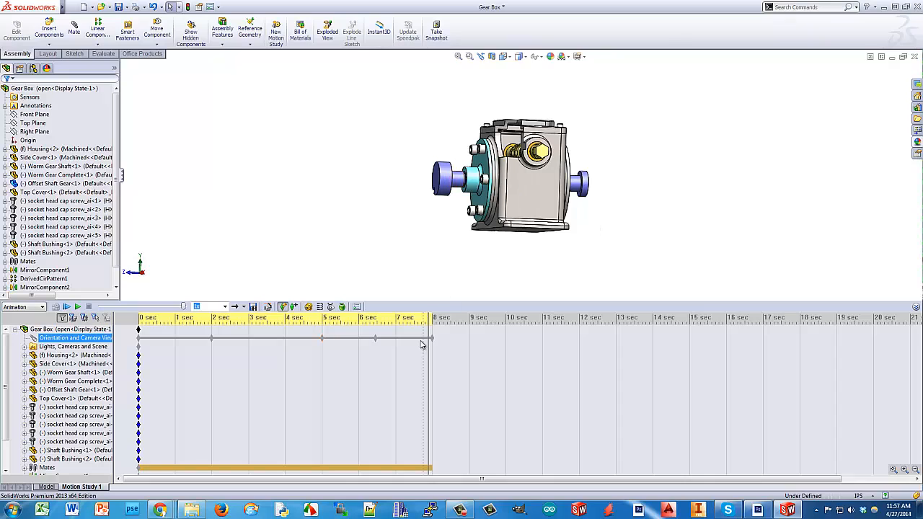
Step: Re-enable playback of view keys for Orientation and Camera Views, and scrub the timeline back to 2 seconds
{"action": "right_click", "coordinate": [86, 337]}
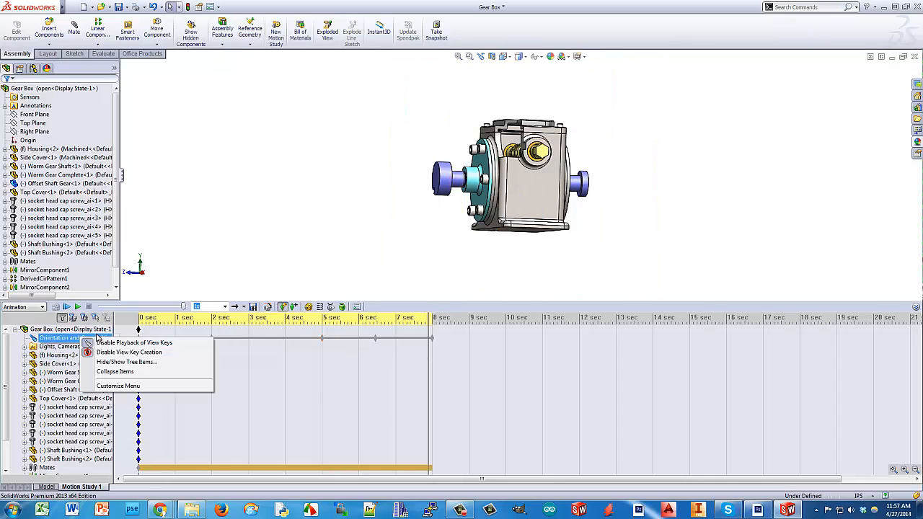
{"action": "left_click", "coordinate": [101, 343]}
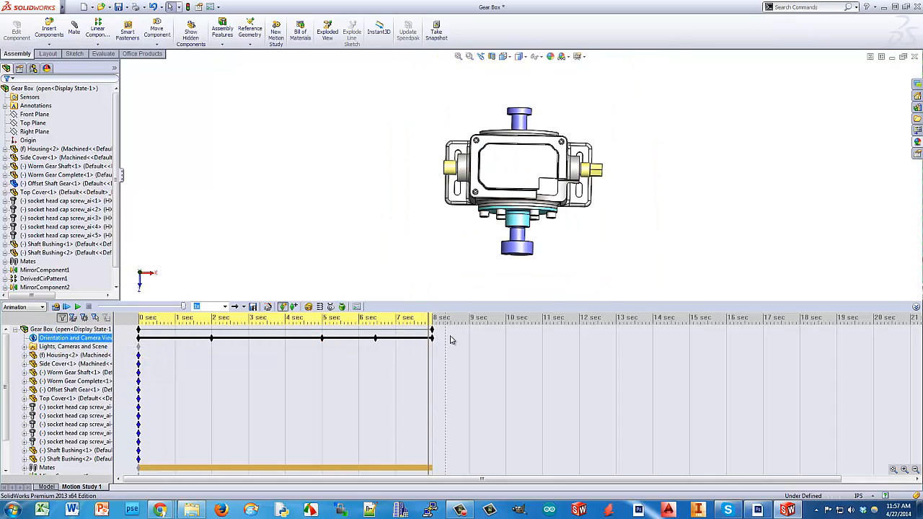
{"action": "left_click_drag", "start_coordinate": [424, 369], "coordinate": [212, 381]}
Step: Delete all Orientation and Camera Views keys after 0 seconds from the timeline
{"action": "left_click", "coordinate": [64, 338]}
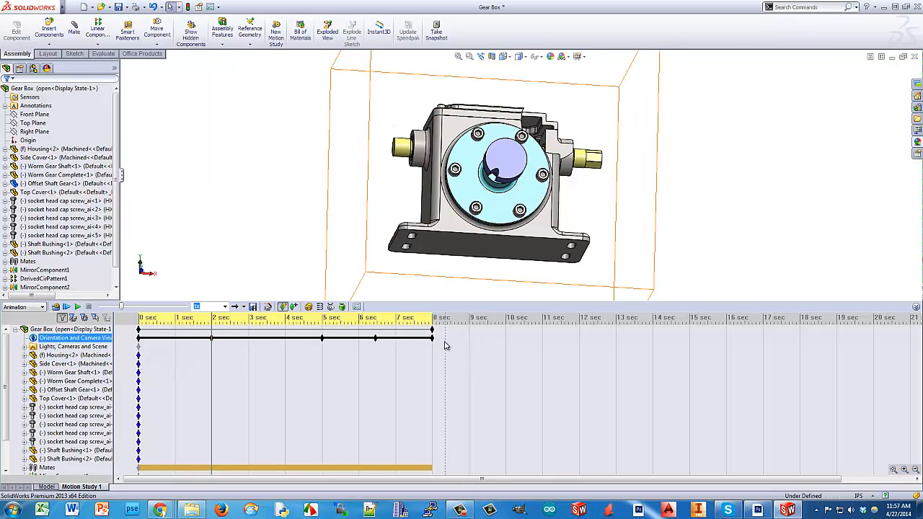
{"action": "left_click_drag", "start_coordinate": [444, 344], "coordinate": [193, 349]}
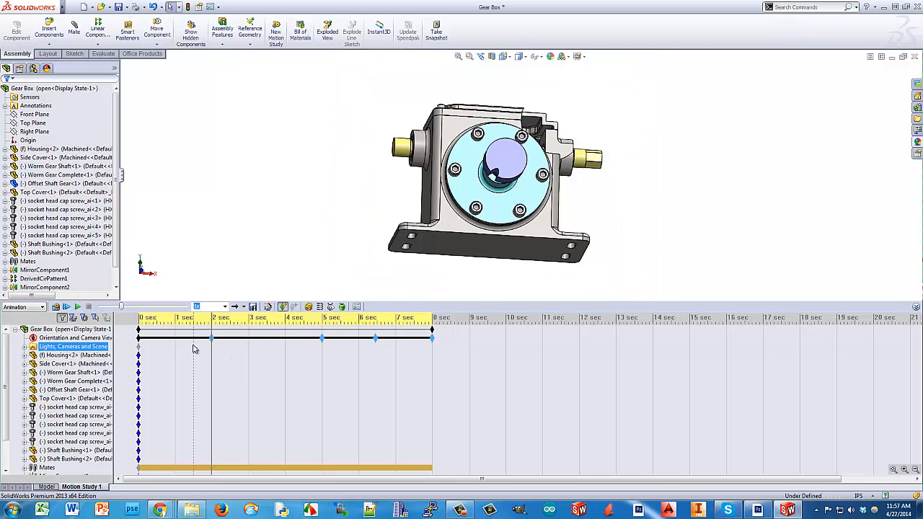
{"action": "key", "text": "Delete"}
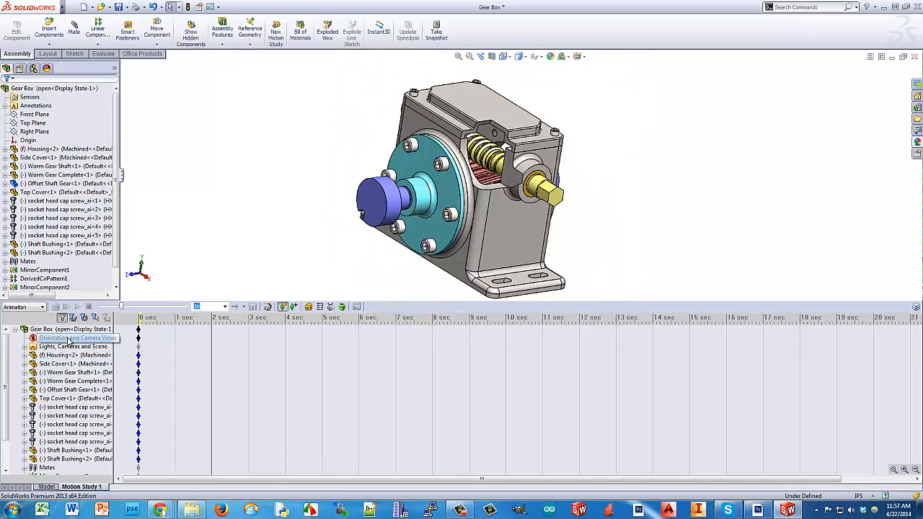
Step: Disable playback of view keys for Orientation and Camera Views, and orbit the gear box to a tilted view with the side cover forward
{"action": "right_click", "coordinate": [73, 339]}
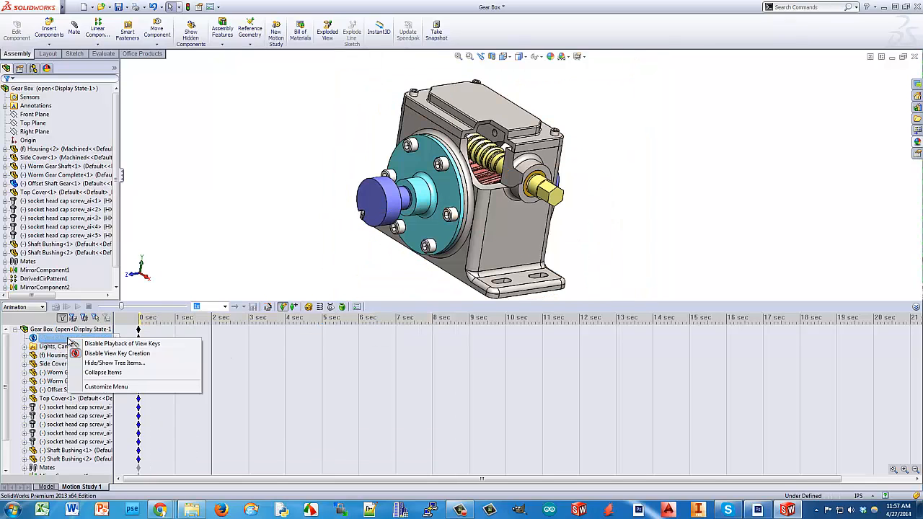
{"action": "left_click", "coordinate": [105, 352]}
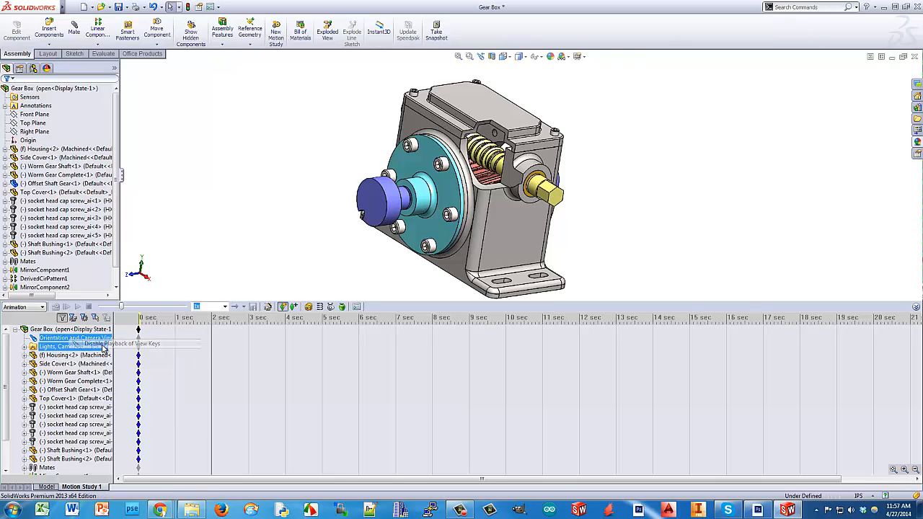
{"action": "middle_click_drag", "start_coordinate": [651, 221], "coordinate": [548, 195]}
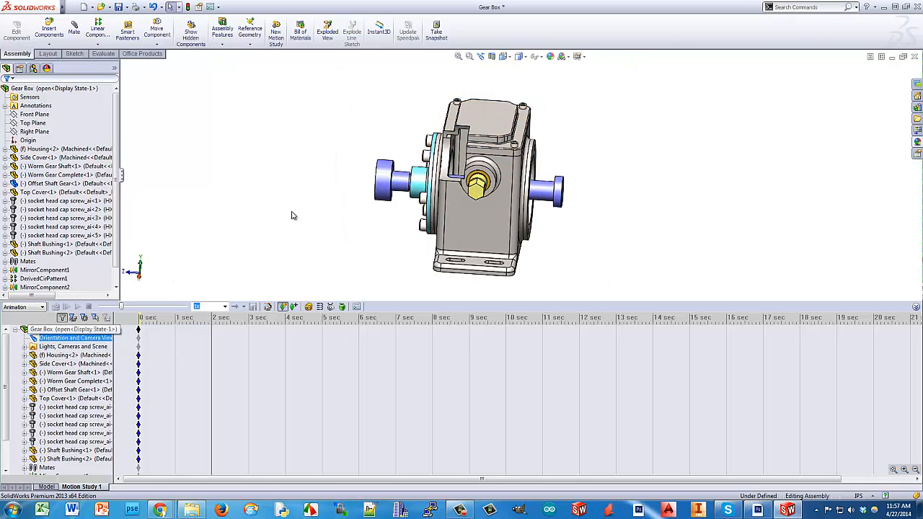
{"action": "scroll", "coordinate": [304, 216], "scroll_direction": "up", "scroll_amount": 3}
{"action": "middle_click_drag", "start_coordinate": [303, 216], "coordinate": [382, 216]}
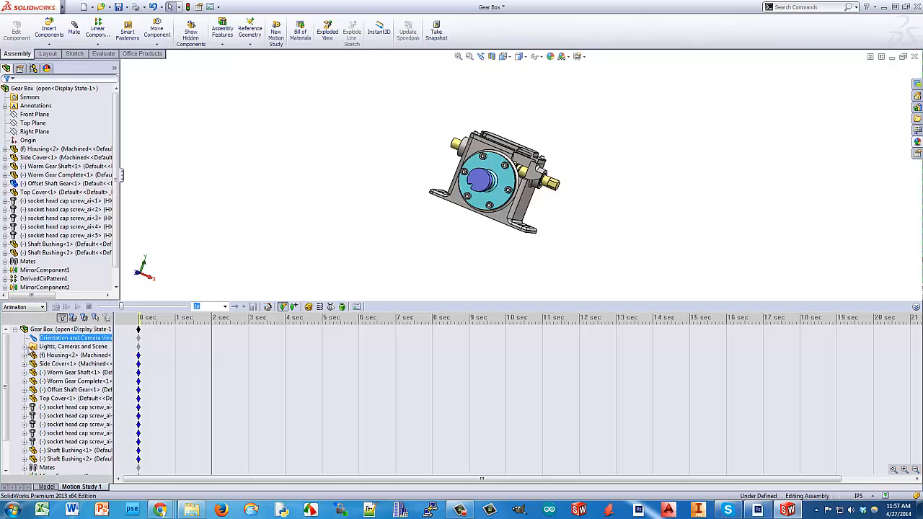
{"action": "left_click", "coordinate": [25, 347]}
{"action": "right_click", "coordinate": [44, 348]}
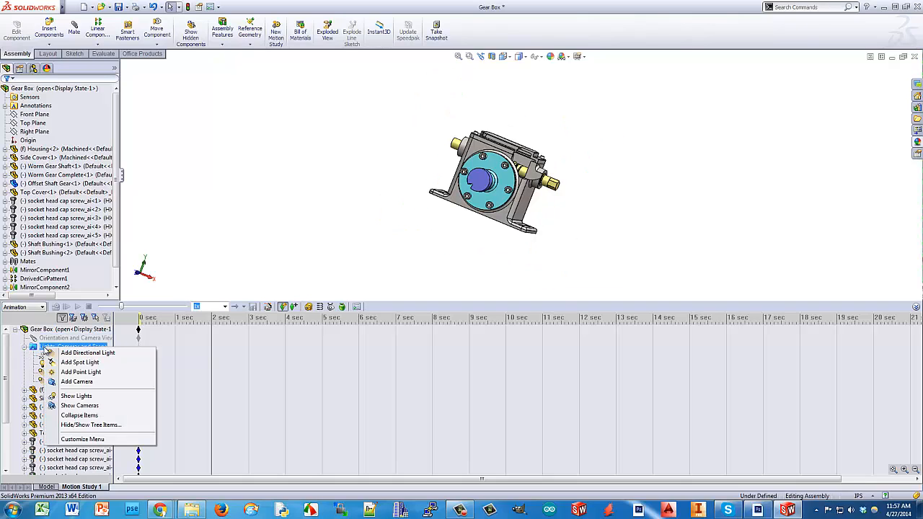
{"action": "left_click", "coordinate": [75, 382]}
{"action": "scroll", "coordinate": [289, 216], "scroll_direction": "up", "scroll_amount": 5}
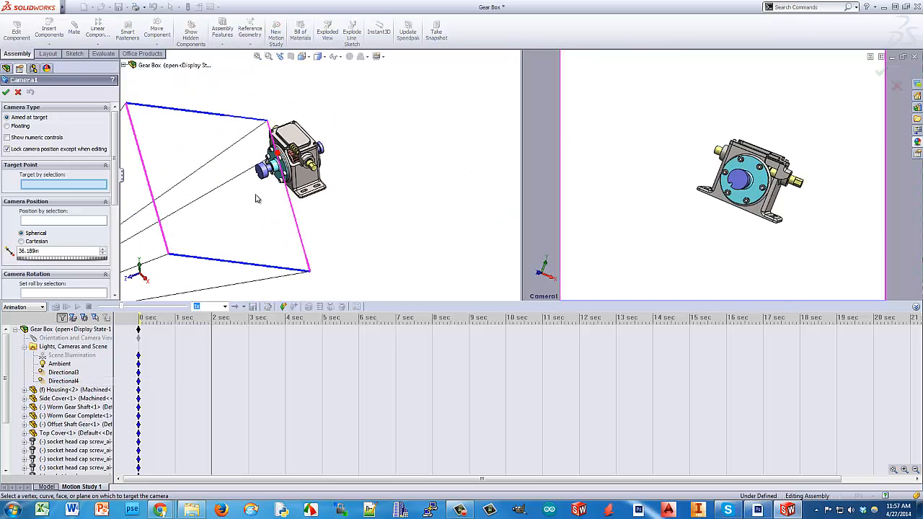
{"action": "middle_click_drag", "start_coordinate": [192, 203], "coordinate": [224, 185]}
{"action": "left_click", "coordinate": [53, 224]}
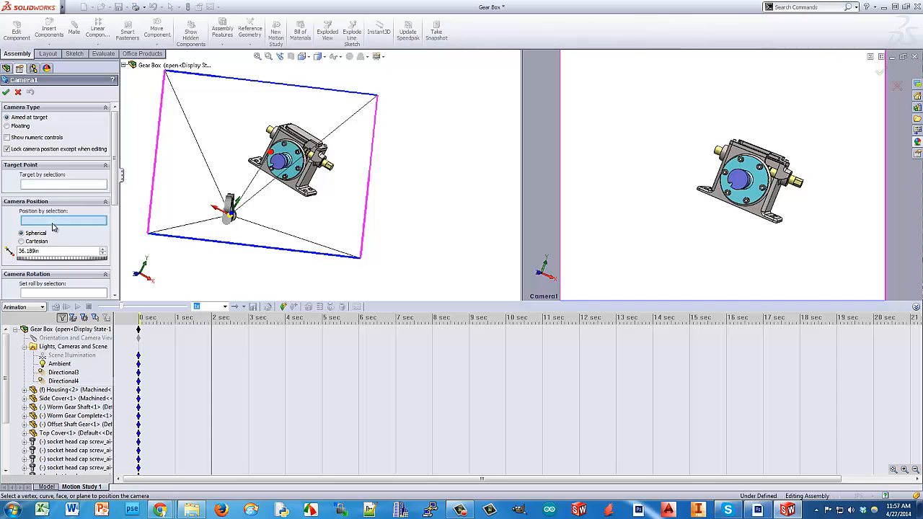
{"action": "left_click_drag", "start_coordinate": [236, 225], "coordinate": [254, 181]}
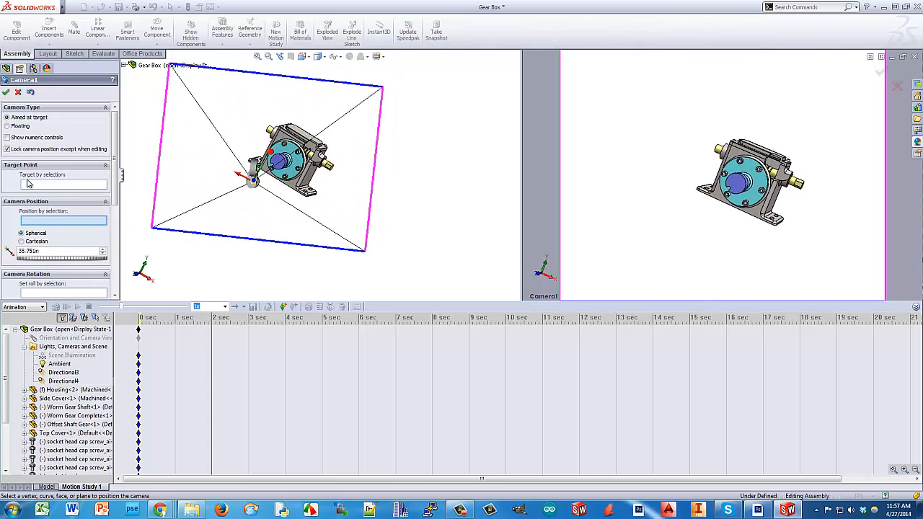
{"action": "left_click", "coordinate": [37, 185]}
{"action": "scroll", "coordinate": [180, 164], "scroll_direction": "down", "scroll_amount": 3}
{"action": "left_click", "coordinate": [375, 160]}
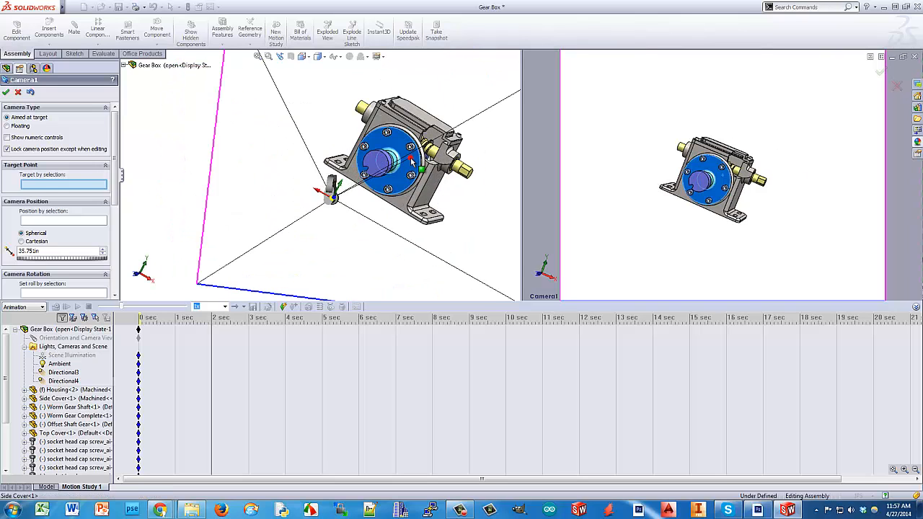
{"action": "scroll", "coordinate": [426, 154], "scroll_direction": "up", "scroll_amount": 4}
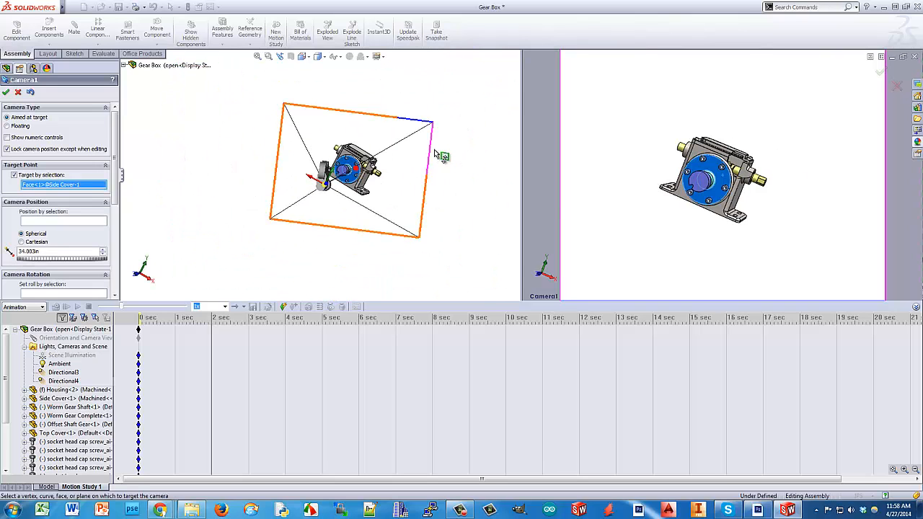
{"action": "mouse_move", "coordinate": [435, 152]}
{"action": "left_mouse_down"}
{"action": "mouse_move", "coordinate": [461, 140]}
{"action": "mouse_move", "coordinate": [416, 151]}
{"action": "mouse_move", "coordinate": [449, 114]}
{"action": "mouse_move", "coordinate": [442, 140]}
{"action": "mouse_move", "coordinate": [455, 142]}
{"action": "mouse_move", "coordinate": [454, 131]}
{"action": "mouse_move", "coordinate": [448, 141]}
{"action": "left_mouse_up"}
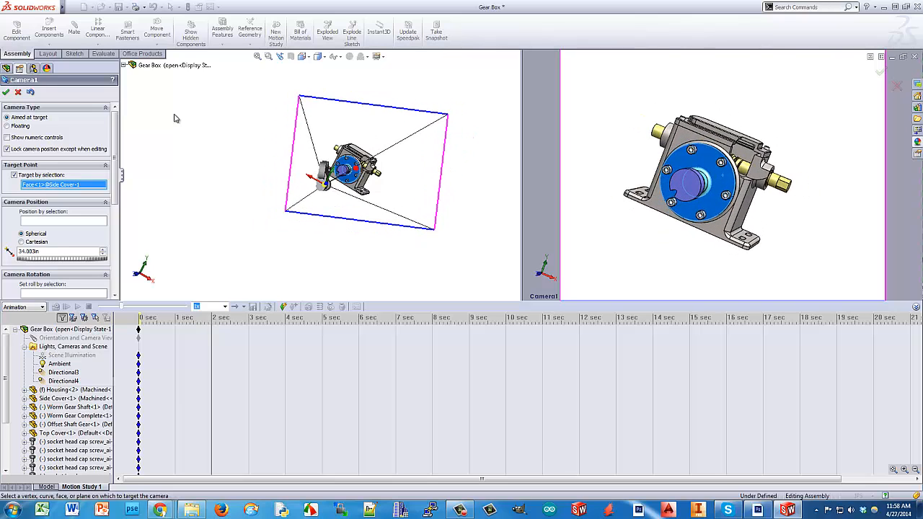
{"action": "left_click", "coordinate": [18, 93]}
{"action": "left_click", "coordinate": [81, 346]}
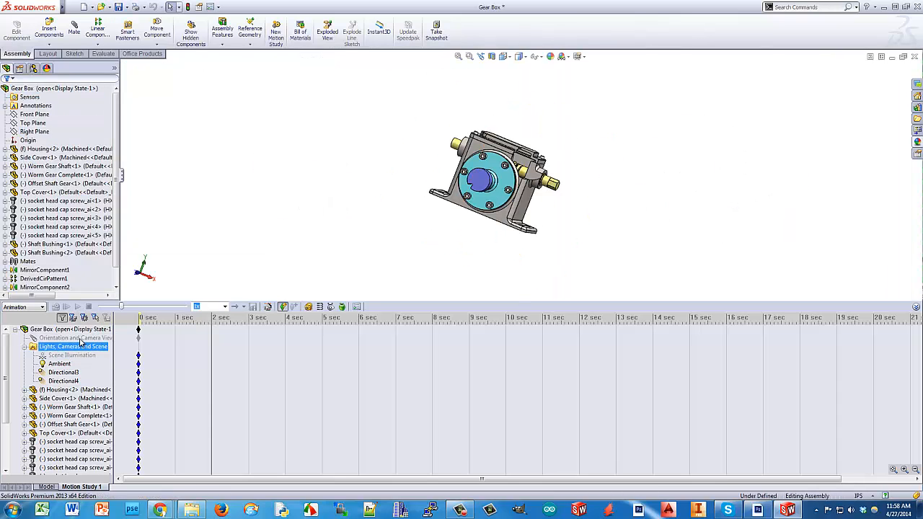
Step: In the assembly model, create a mid-plane between the housing's bottom face and the top cover's upper face
{"action": "left_click", "coordinate": [46, 486]}
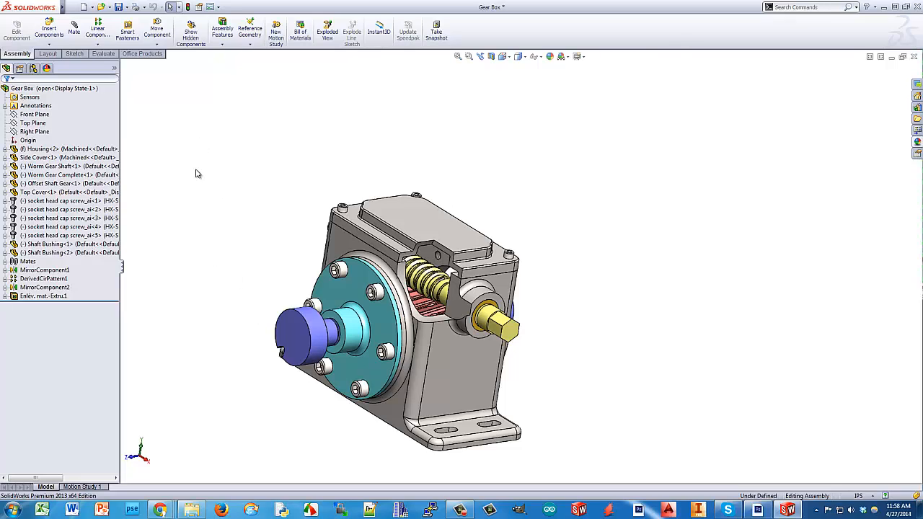
{"action": "left_click", "coordinate": [252, 41]}
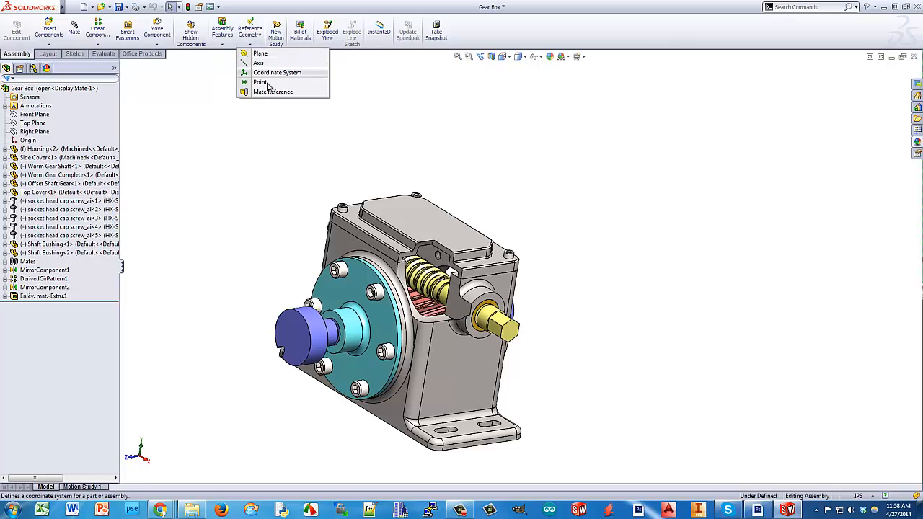
{"action": "left_click", "coordinate": [259, 55]}
{"action": "scroll", "coordinate": [315, 243], "scroll_direction": "up", "scroll_amount": 2}
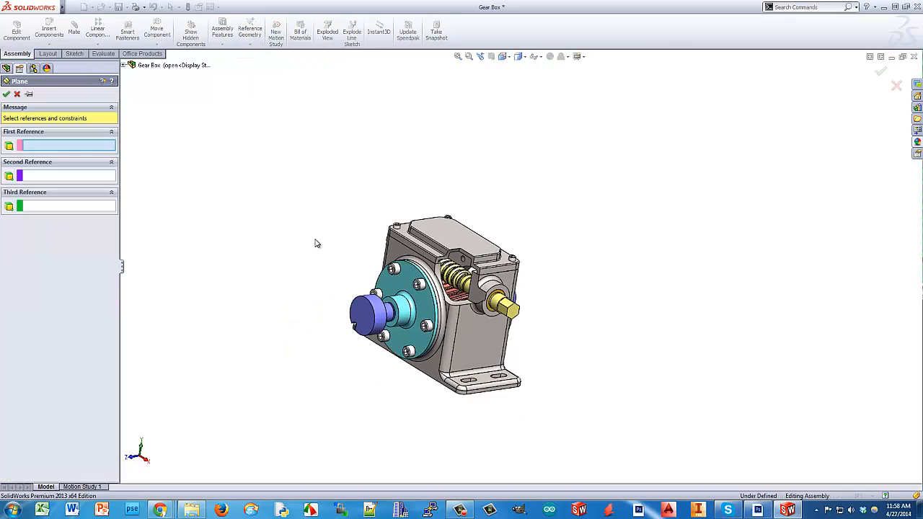
{"action": "middle_click_drag", "start_coordinate": [319, 346], "coordinate": [417, 298]}
{"action": "left_click", "coordinate": [460, 364]}
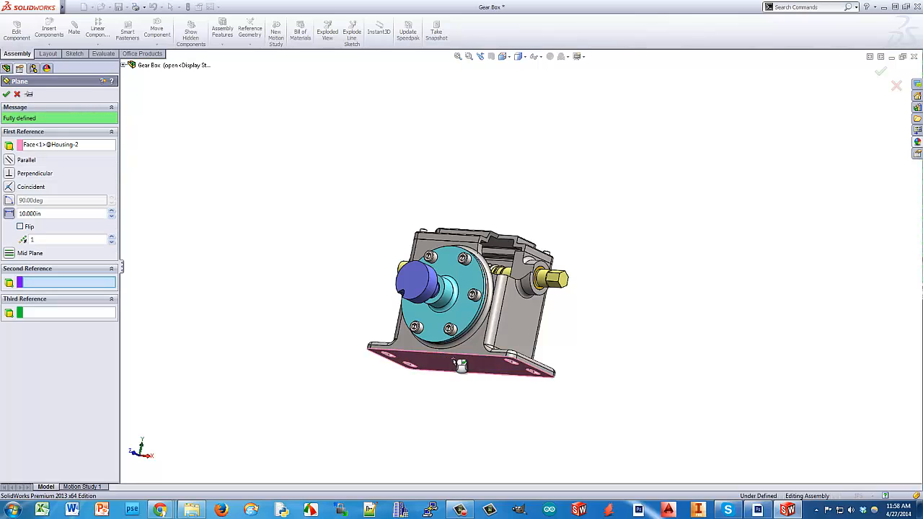
{"action": "middle_click_drag", "start_coordinate": [480, 178], "coordinate": [469, 245]}
{"action": "left_click", "coordinate": [481, 244]}
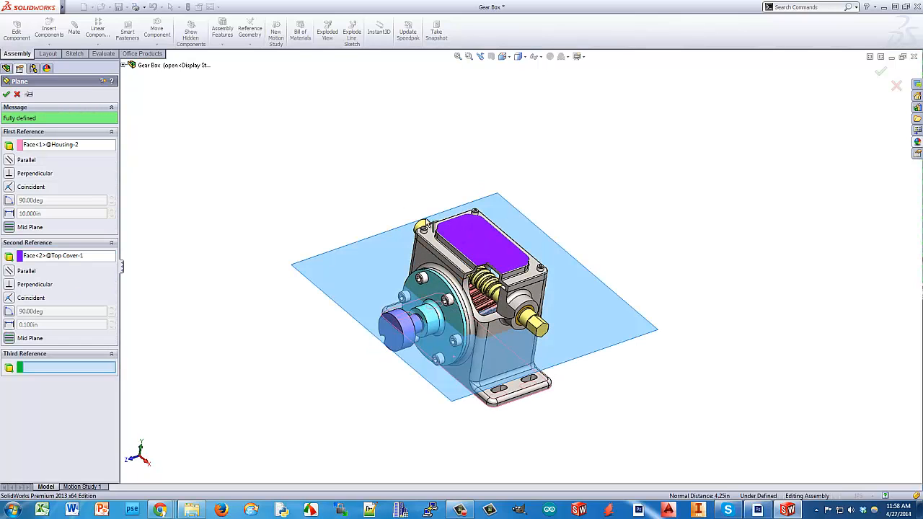
{"action": "left_click", "coordinate": [6, 96]}
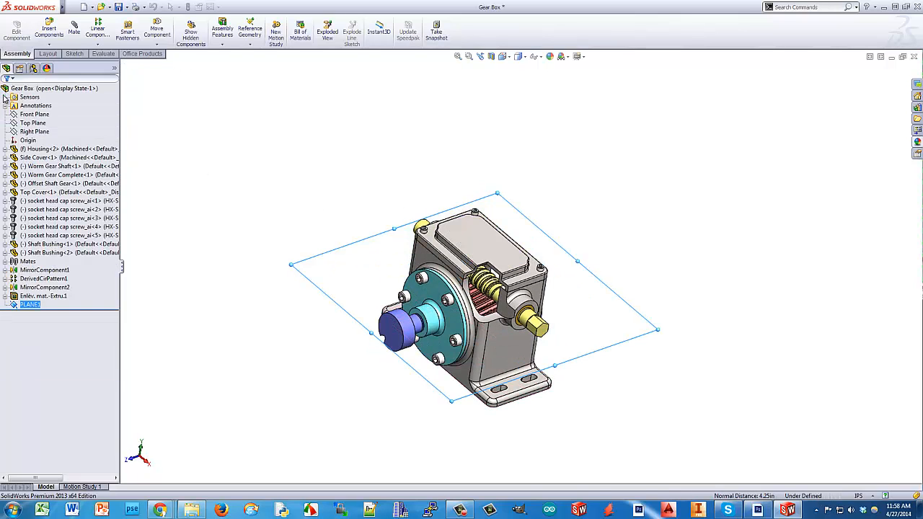
Step: Enlarge the new reference plane in the top view so it extends well beyond the gear box on all sides
{"action": "key", "text": "ctrl+5"}
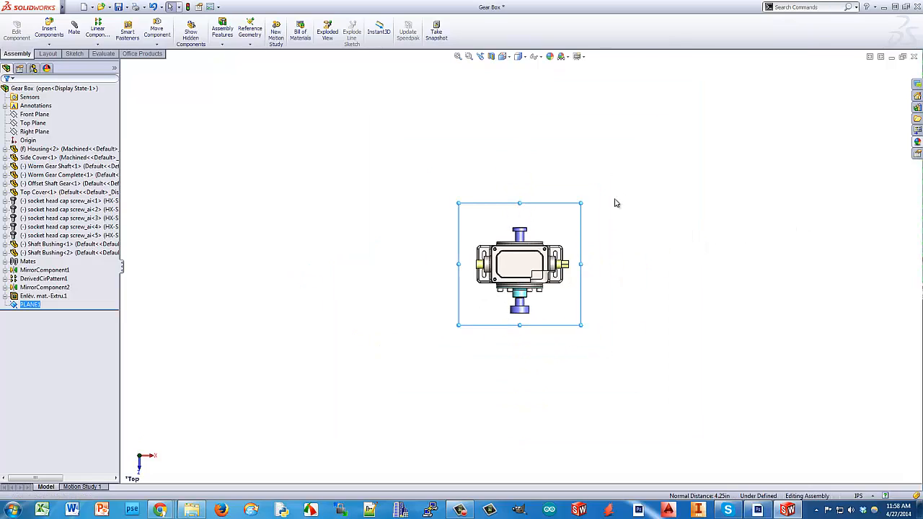
{"action": "left_click_drag", "start_coordinate": [582, 202], "coordinate": [724, 101]}
{"action": "left_click_drag", "start_coordinate": [466, 332], "coordinate": [308, 455]}
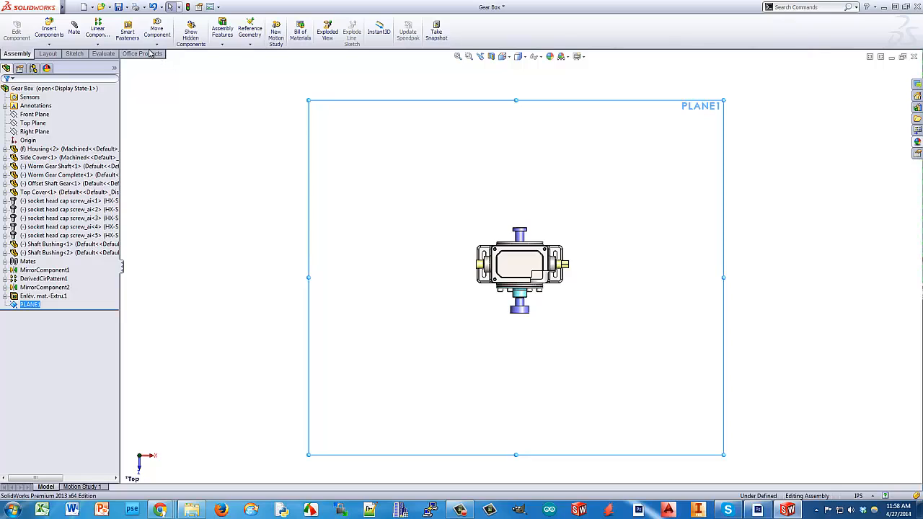
Step: Sketch an open six-point spline on the mid-plane, looping around the gear box and ending just in front of the offset shaft
{"action": "left_click", "coordinate": [75, 55]}
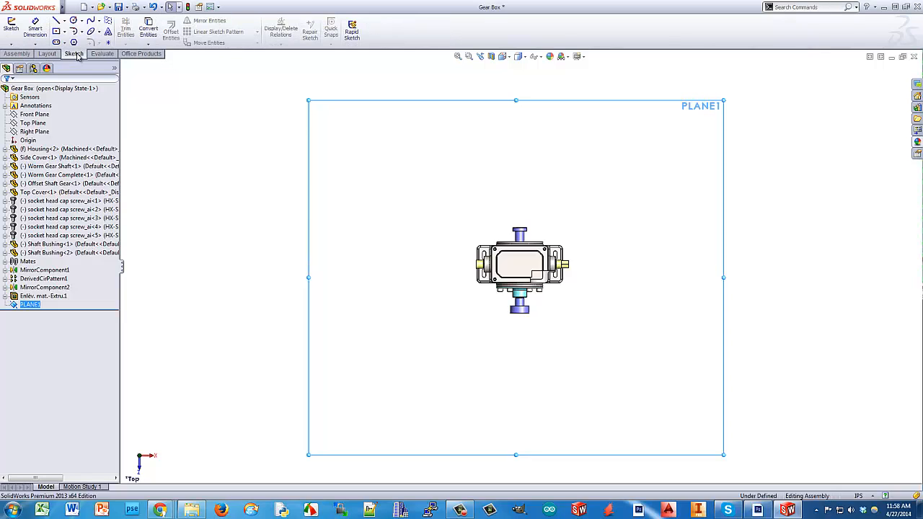
{"action": "left_click", "coordinate": [89, 21]}
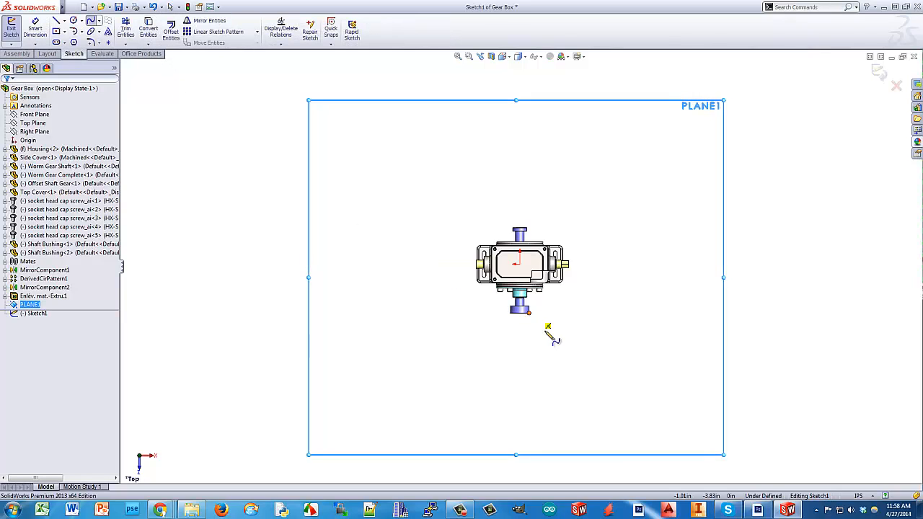
{"action": "left_click", "coordinate": [587, 385]}
{"action": "left_click", "coordinate": [687, 274]}
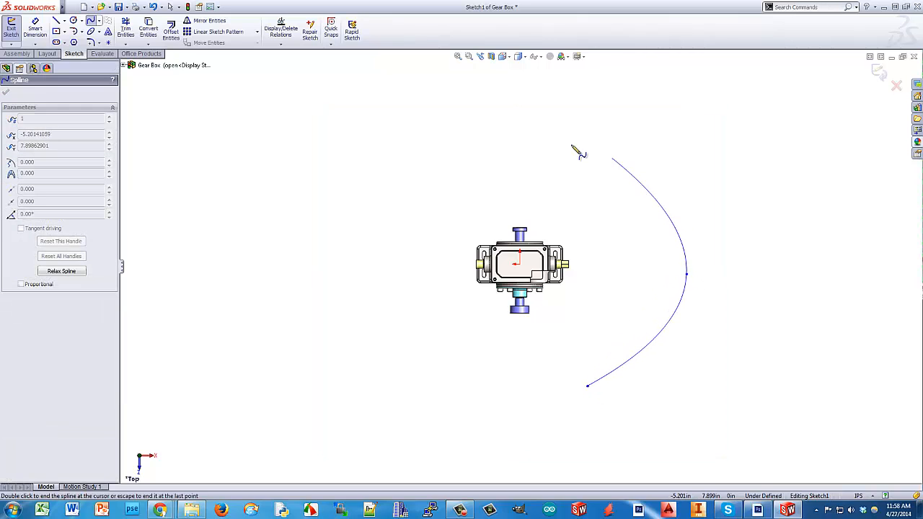
{"action": "left_click", "coordinate": [528, 131]}
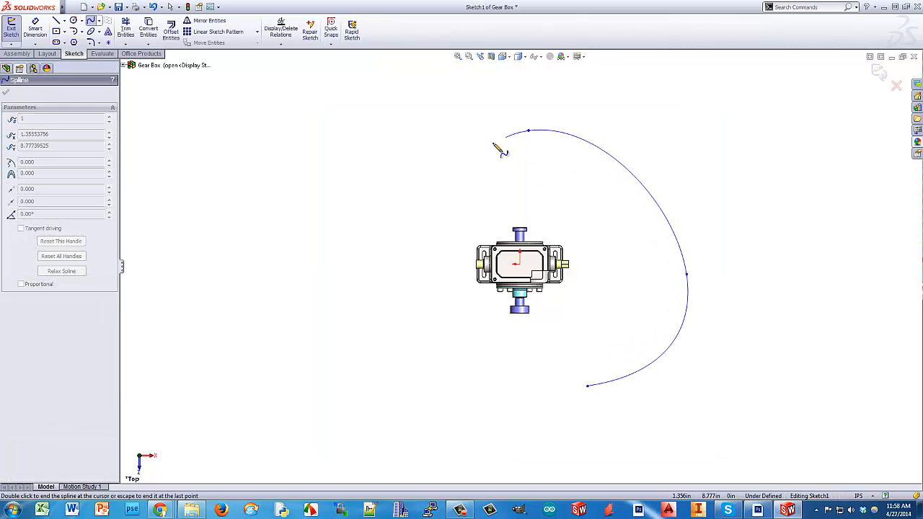
{"action": "left_click", "coordinate": [386, 263]}
{"action": "left_click", "coordinate": [519, 395]}
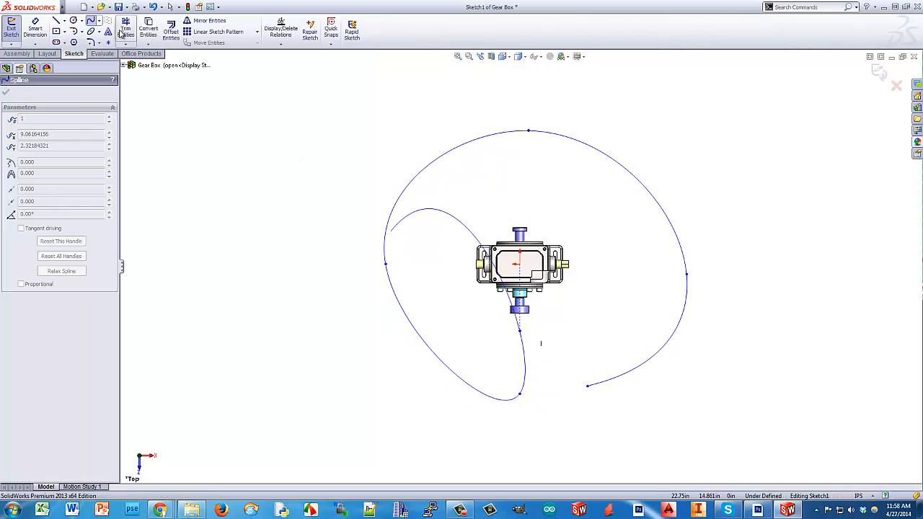
{"action": "key", "text": "Escape"}
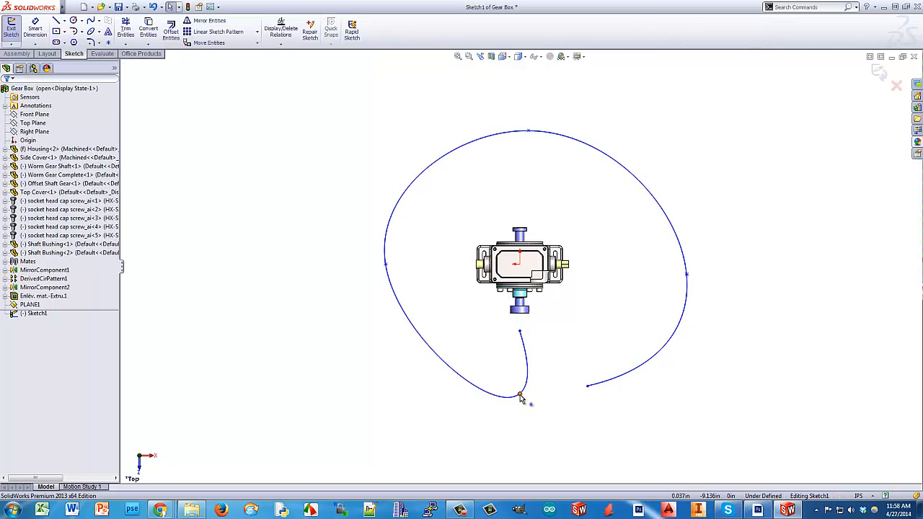
Step: Move the spline's fifth point to about X 3.38 in, Y -8.02 in to smooth the curve near its end, and exit the sketch
{"action": "left_click", "coordinate": [520, 394]}
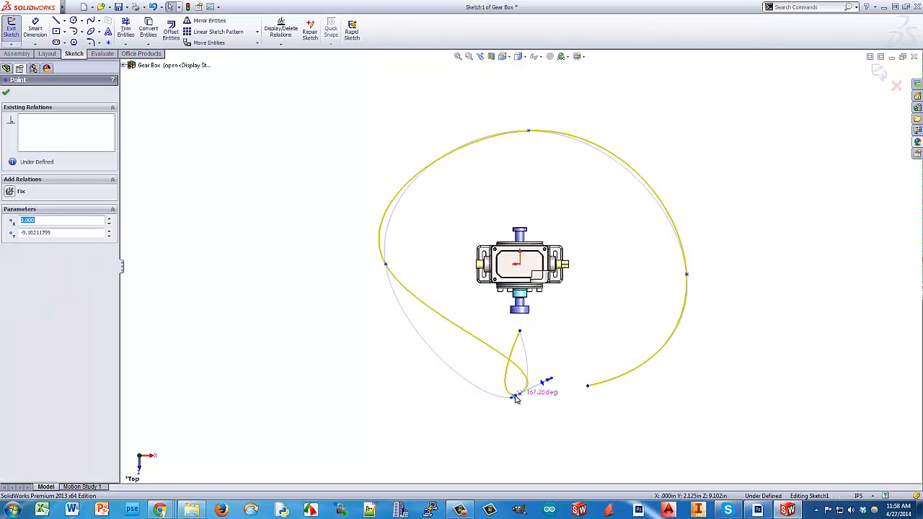
{"action": "left_click", "coordinate": [521, 396]}
{"action": "left_click_drag", "start_coordinate": [519, 396], "coordinate": [491, 378]}
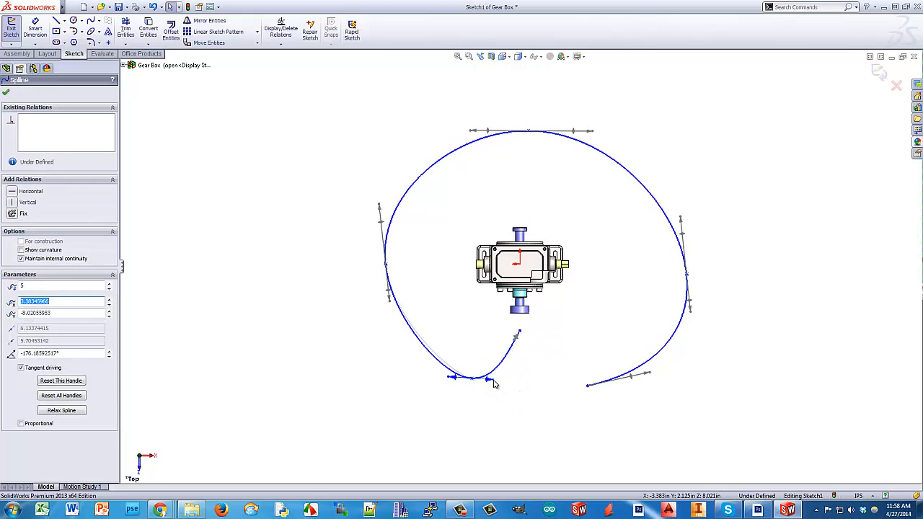
{"action": "left_click", "coordinate": [11, 26]}
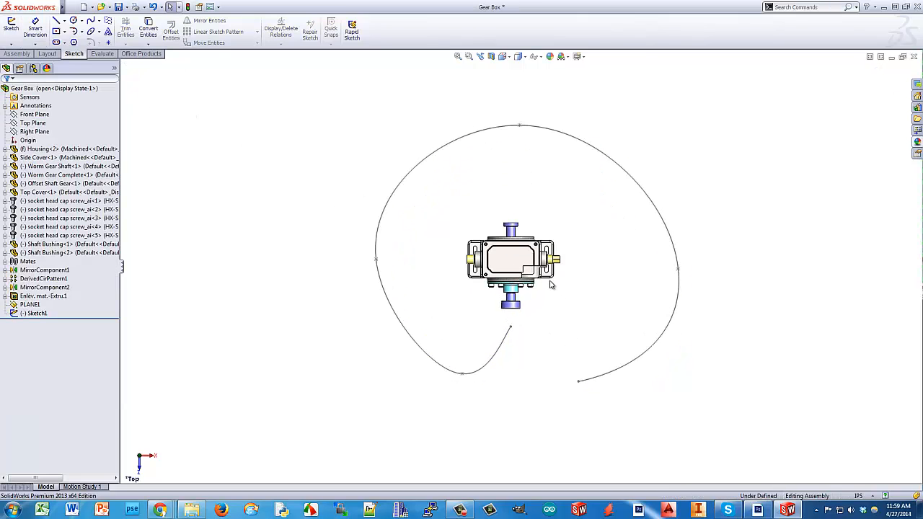
{"action": "left_click", "coordinate": [511, 330]}
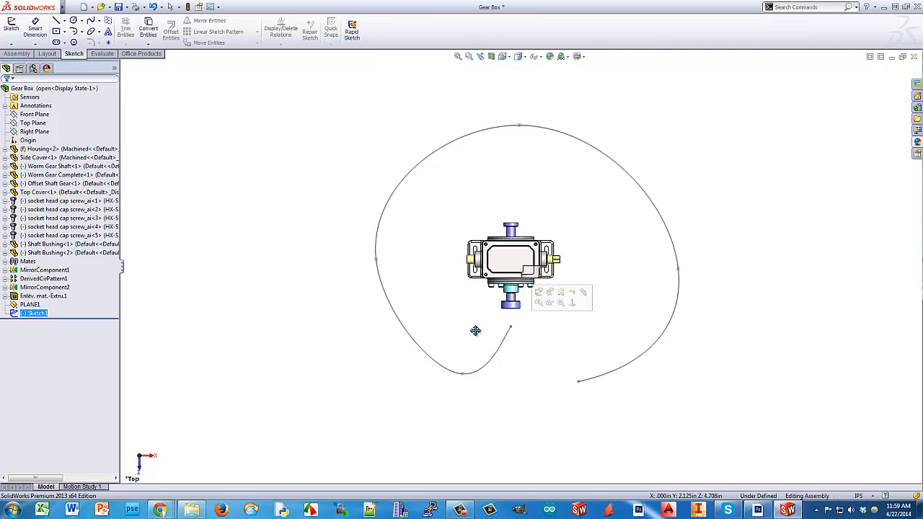
Step: In Motion Study 1, add a camera aimed at an edge of the worm gear, about 73% along that edge
{"action": "left_click", "coordinate": [84, 488]}
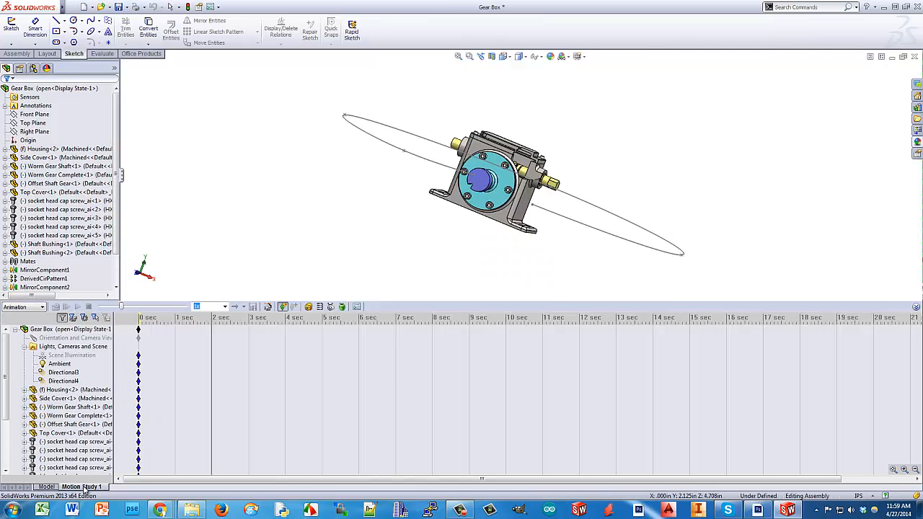
{"action": "right_click", "coordinate": [45, 351]}
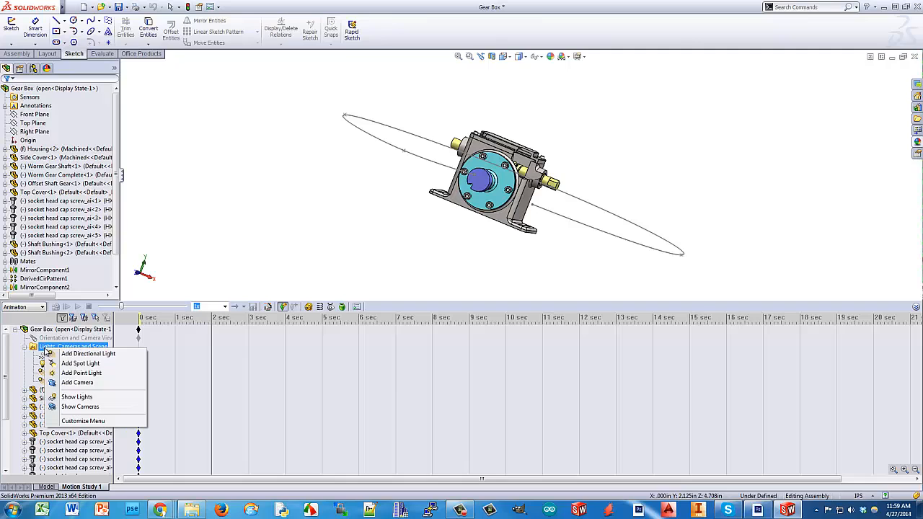
{"action": "left_click", "coordinate": [72, 382]}
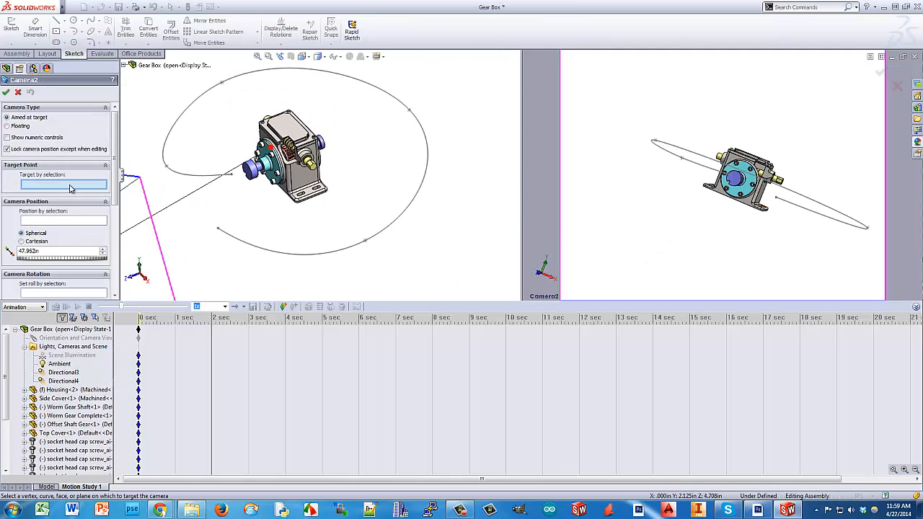
{"action": "scroll", "coordinate": [263, 165], "scroll_direction": "down", "scroll_amount": 5}
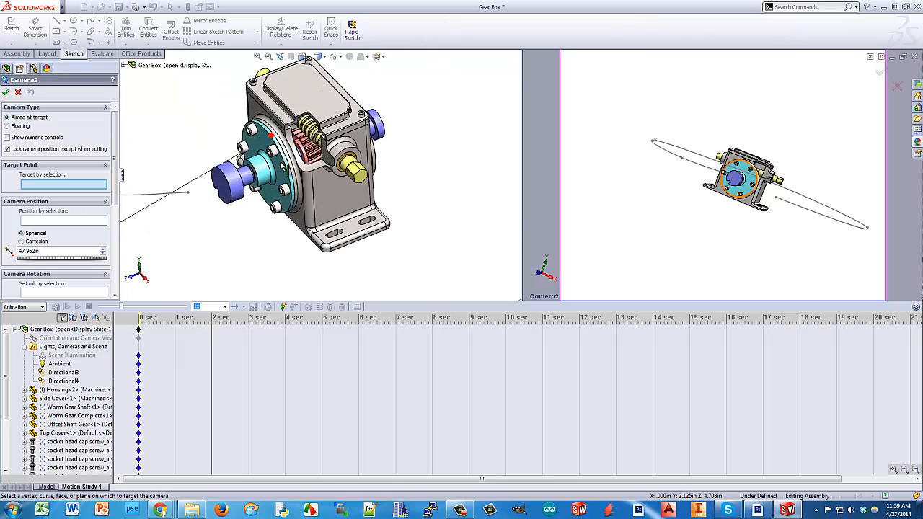
{"action": "left_click", "coordinate": [310, 146]}
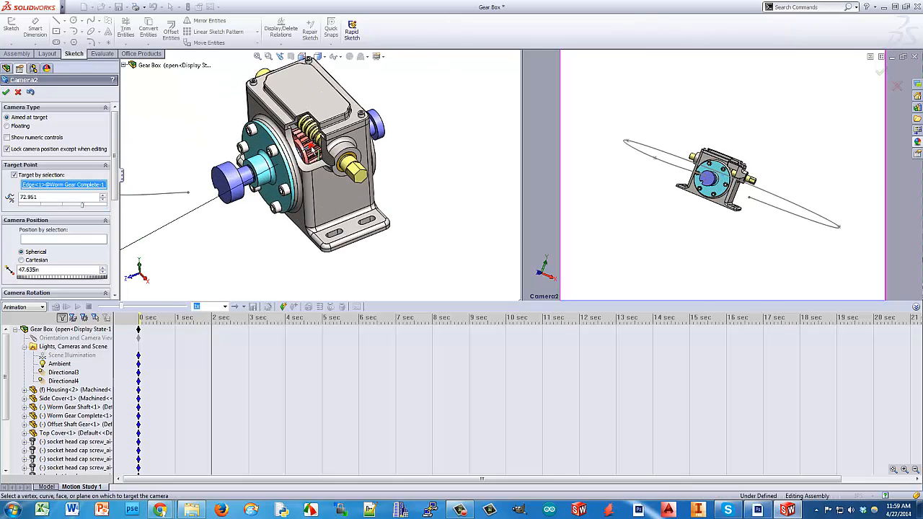
Step: Attach the camera's position to the sketched spline near its start, about 2% along the path
{"action": "left_click", "coordinate": [45, 240]}
{"action": "scroll", "coordinate": [317, 234], "scroll_direction": "up", "scroll_amount": 5}
{"action": "scroll", "coordinate": [281, 228], "scroll_direction": "down", "scroll_amount": 2}
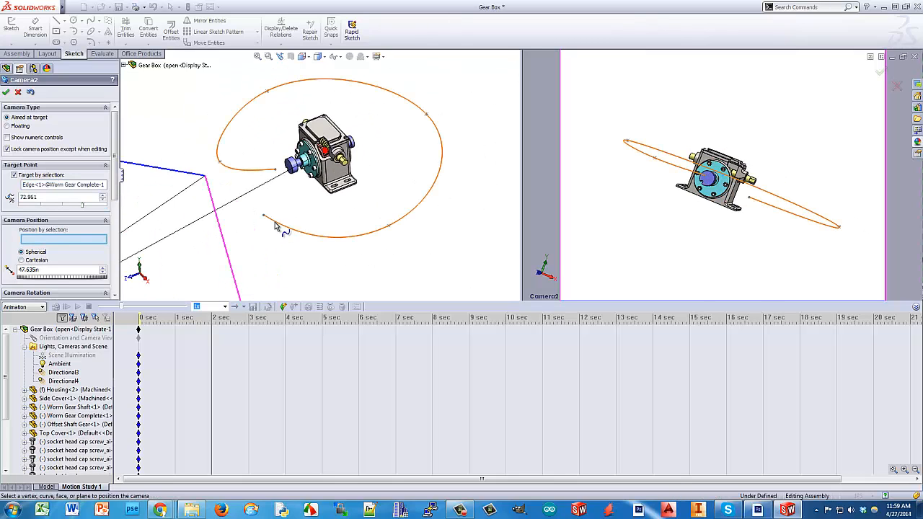
{"action": "left_click", "coordinate": [281, 229]}
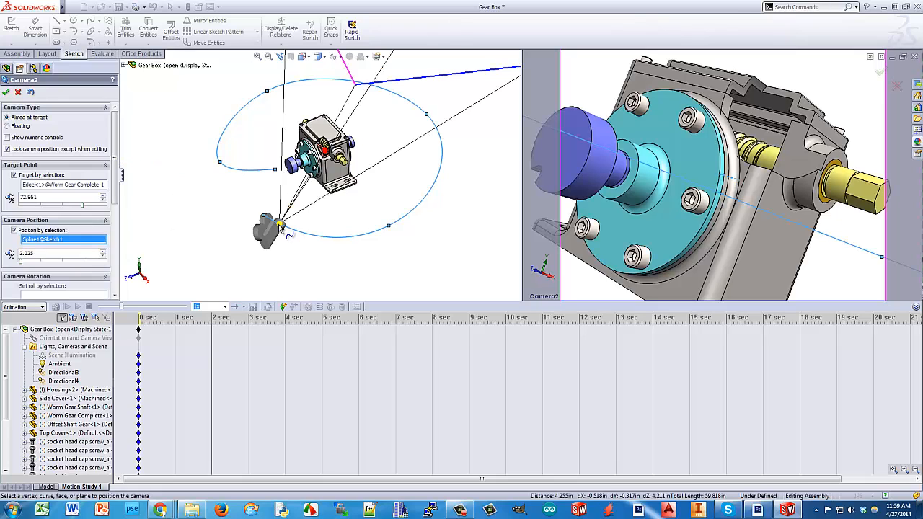
{"action": "scroll", "coordinate": [281, 230], "scroll_direction": "up", "scroll_amount": 6}
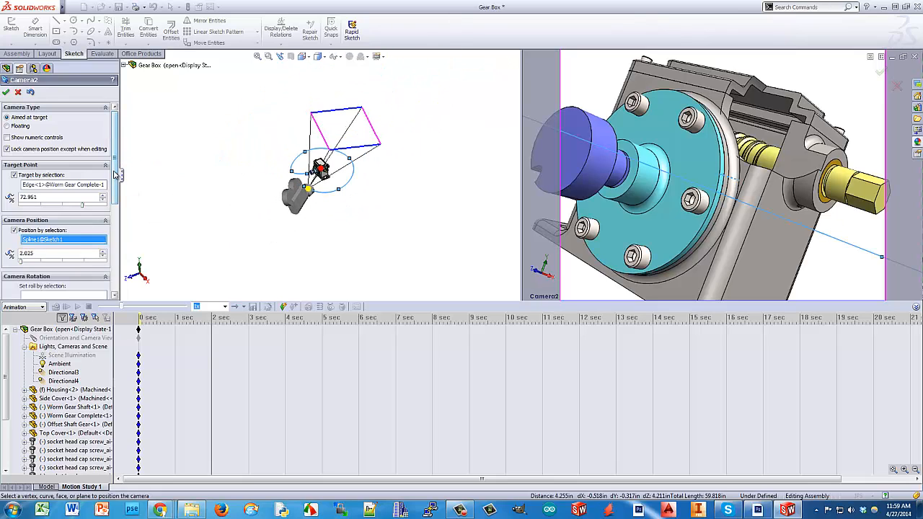
Step: Set the camera's roll to 0° and widen its field of view to about 45° so the whole gear box fits, and accept the camera
{"action": "scroll", "coordinate": [116, 175], "scroll_direction": "down", "scroll_amount": 5}
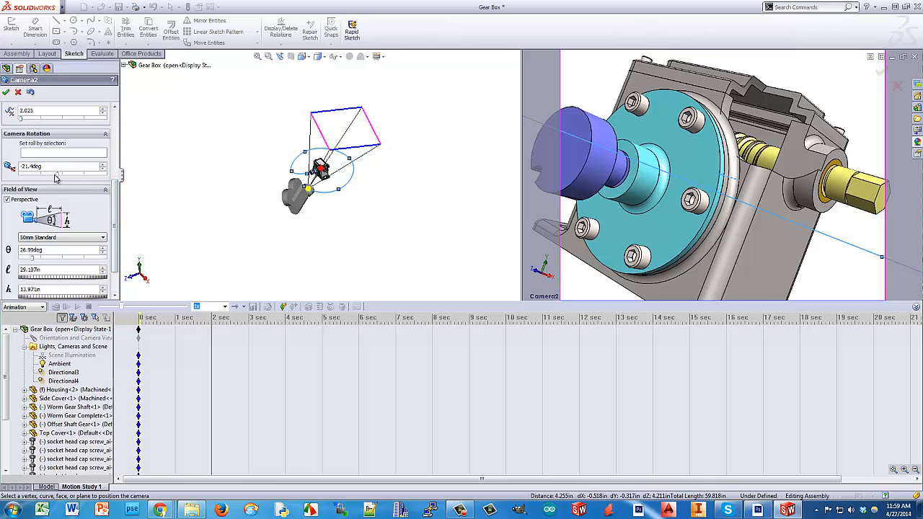
{"action": "left_click_drag", "start_coordinate": [36, 179], "coordinate": [39, 179]}
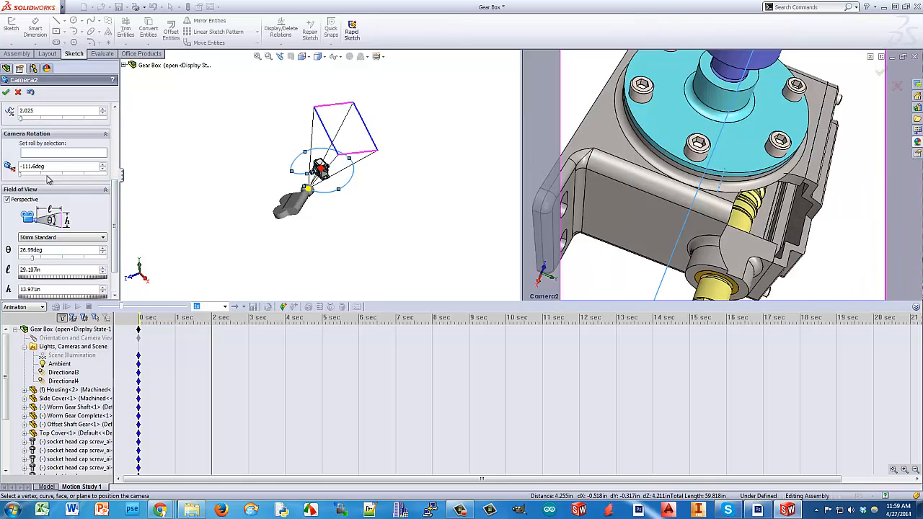
{"action": "double_click", "coordinate": [45, 166]}
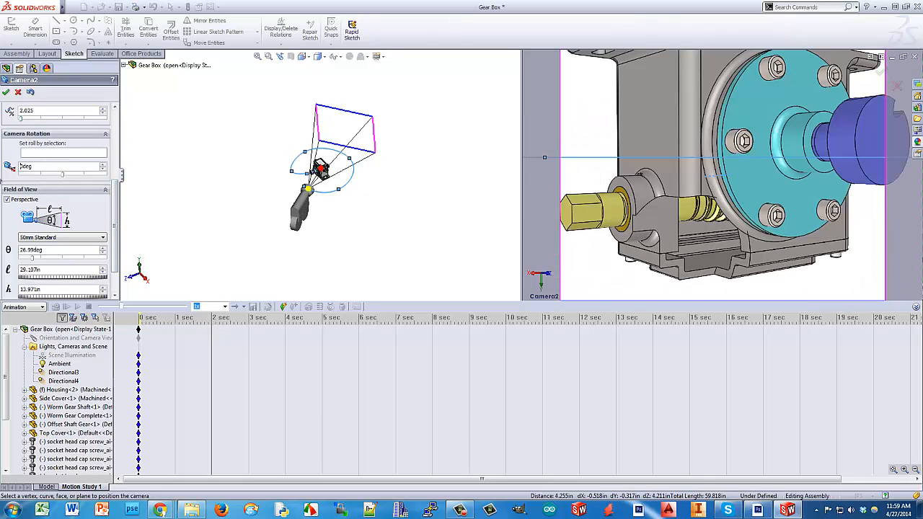
{"action": "key", "text": "Return"}
{"action": "scroll", "coordinate": [382, 106], "scroll_direction": "up", "scroll_amount": 2}
{"action": "scroll", "coordinate": [356, 136], "scroll_direction": "down", "scroll_amount": 2}
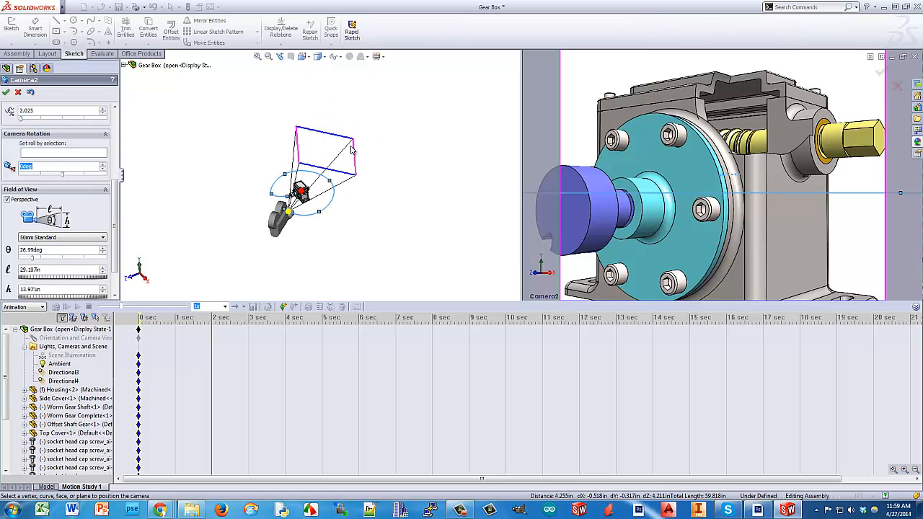
{"action": "left_click_drag", "start_coordinate": [353, 149], "coordinate": [339, 174]}
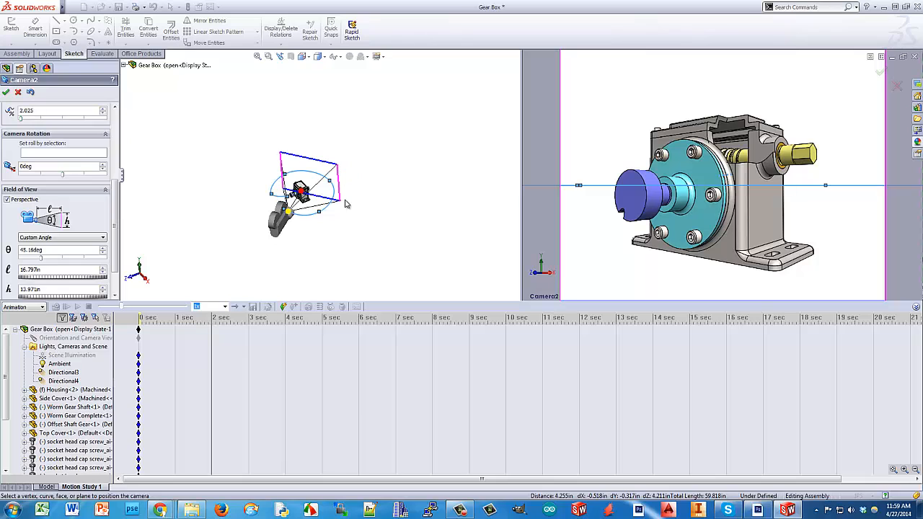
{"action": "left_click", "coordinate": [6, 94]}
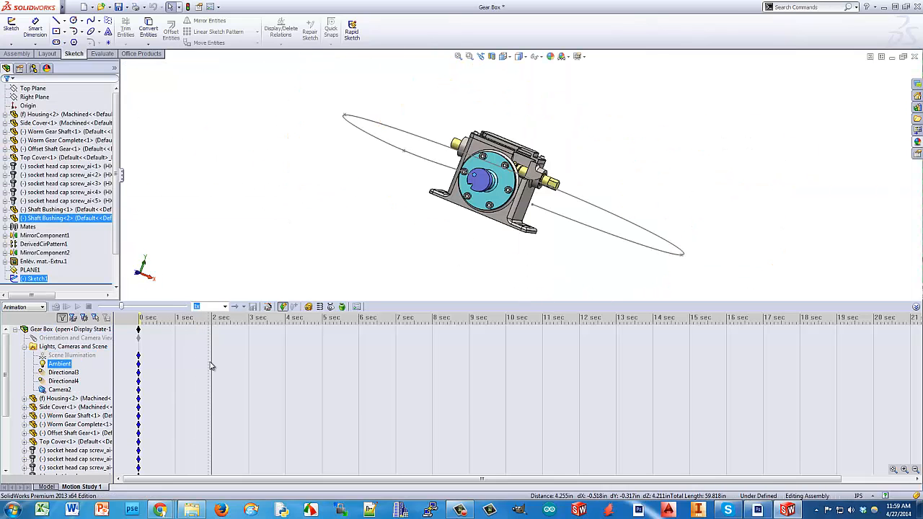
Step: Turn on Show Cameras for Camera2 so its body and view cone are drawn with the spline path
{"action": "left_click_drag", "start_coordinate": [208, 365], "coordinate": [185, 365]}
{"action": "middle_click_drag", "start_coordinate": [527, 185], "coordinate": [587, 173]}
{"action": "scroll", "coordinate": [548, 184], "scroll_direction": "up", "scroll_amount": 3}
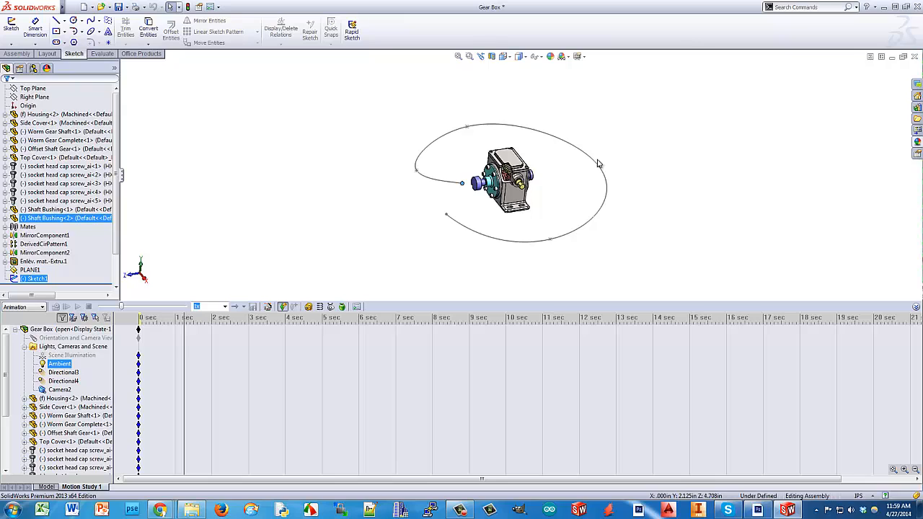
{"action": "right_click", "coordinate": [57, 390]}
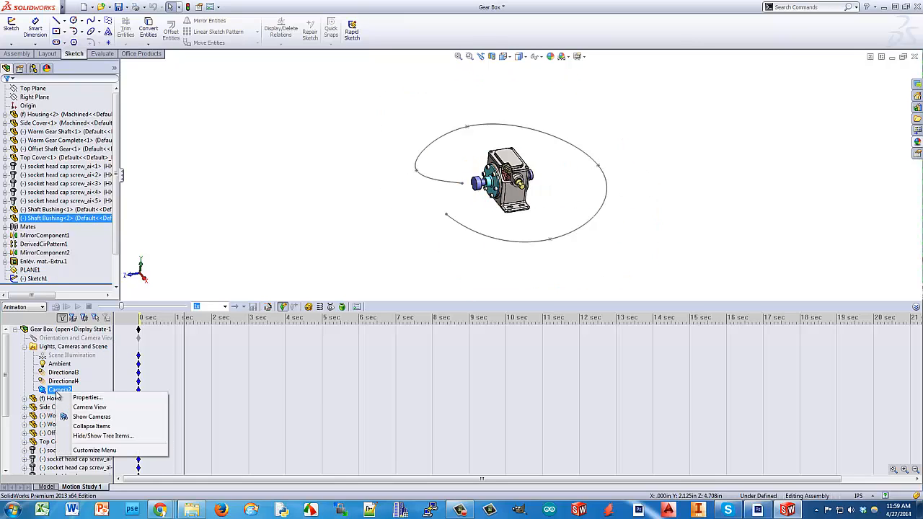
{"action": "left_click", "coordinate": [87, 416]}
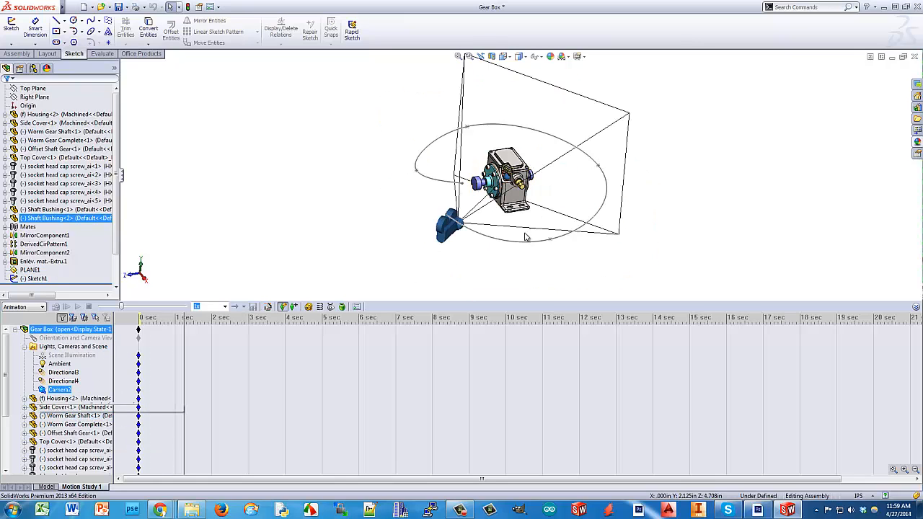
Step: Place the time bar at 5 sec and add a key there for Camera2
{"action": "left_click_drag", "start_coordinate": [185, 363], "coordinate": [275, 375]}
{"action": "left_click_drag", "start_coordinate": [331, 380], "coordinate": [325, 382]}
{"action": "left_click", "coordinate": [279, 329]}
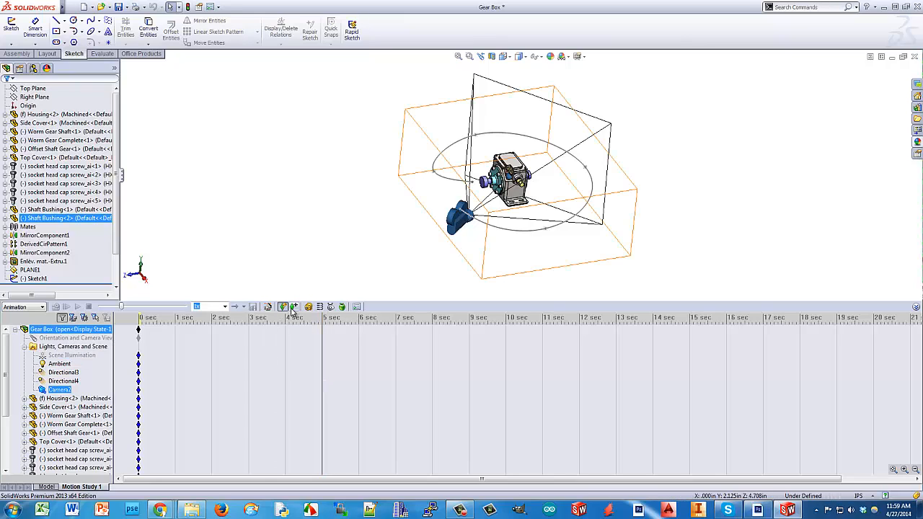
{"action": "left_click", "coordinate": [293, 307]}
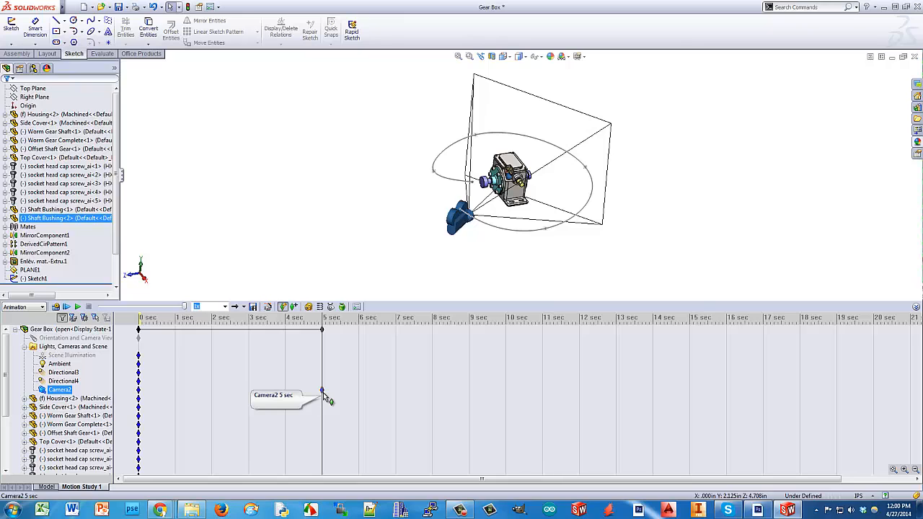
Step: Edit Camera2's 5 sec key so the camera sits on the spline behind the gear box, about 44.2% along the path
{"action": "double_click", "coordinate": [323, 393]}
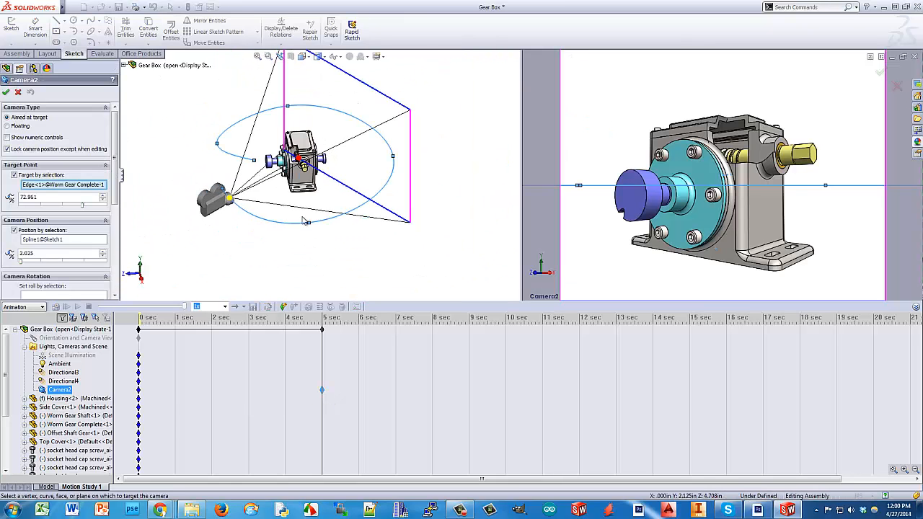
{"action": "left_click", "coordinate": [35, 241]}
{"action": "scroll", "coordinate": [325, 152], "scroll_direction": "up", "scroll_amount": 3}
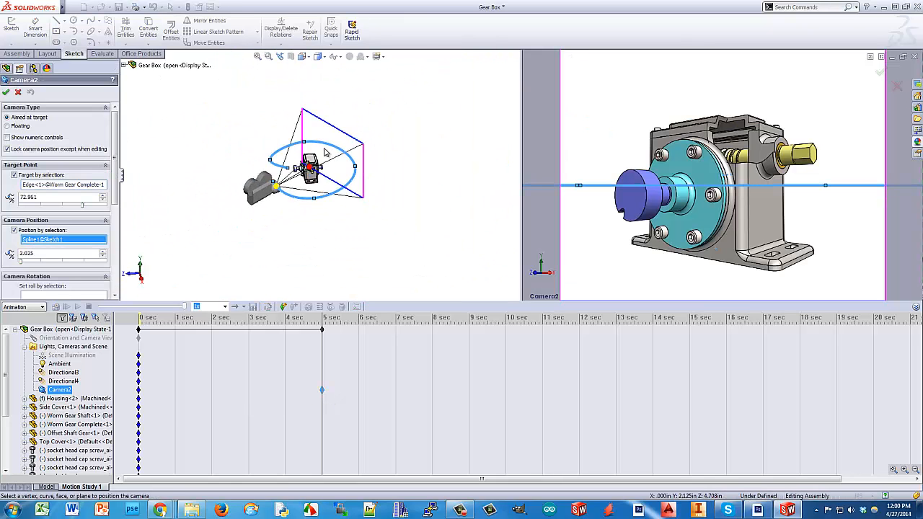
{"action": "scroll", "coordinate": [325, 152], "scroll_direction": "down", "scroll_amount": 3}
{"action": "right_click_drag", "start_coordinate": [438, 224], "coordinate": [437, 183]}
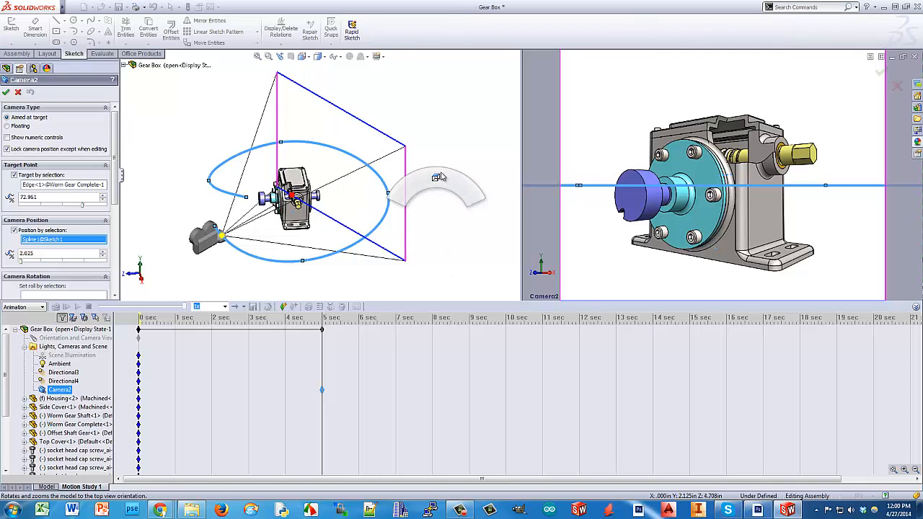
{"action": "scroll", "coordinate": [286, 161], "scroll_direction": "down", "scroll_amount": 3}
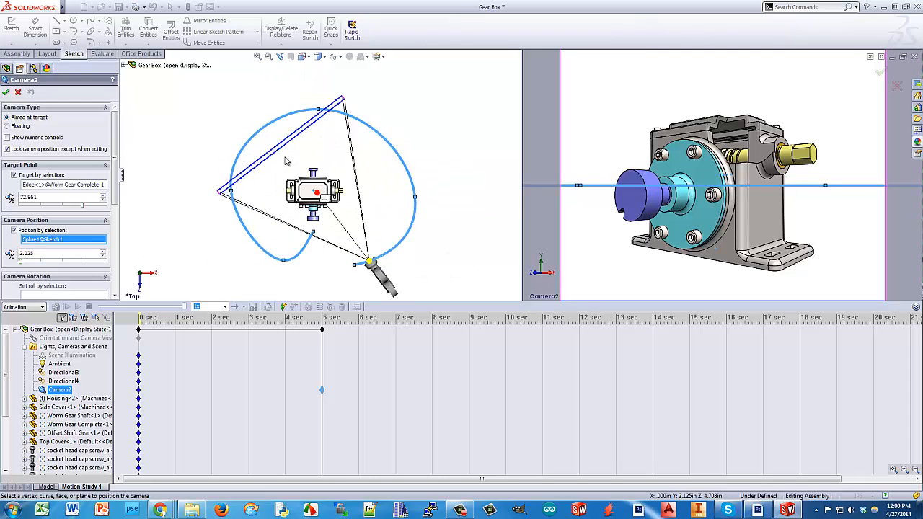
{"action": "left_click", "coordinate": [329, 104]}
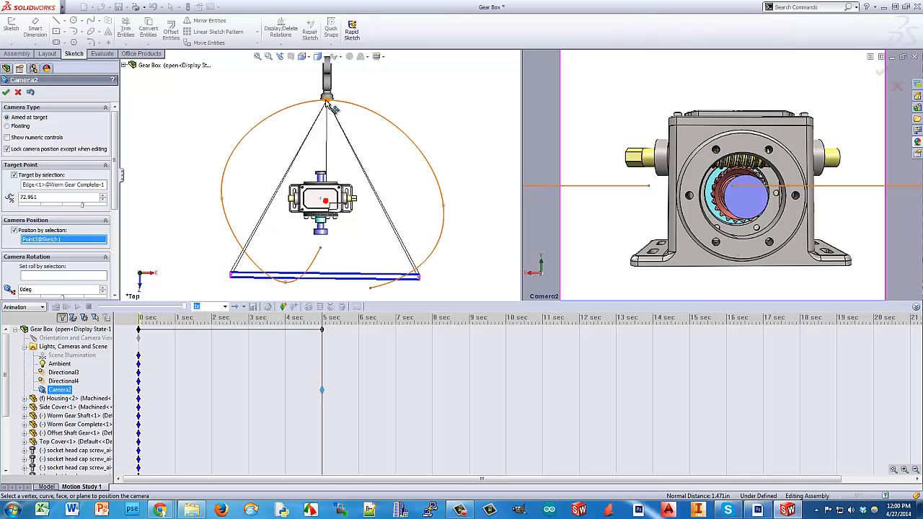
{"action": "left_click", "coordinate": [328, 108]}
{"action": "left_click_drag", "start_coordinate": [327, 111], "coordinate": [331, 113]}
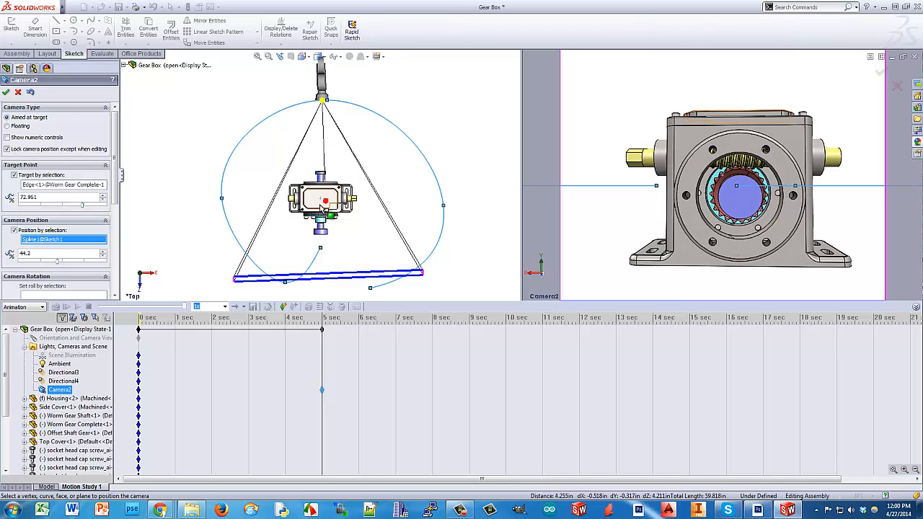
{"action": "left_click", "coordinate": [6, 93]}
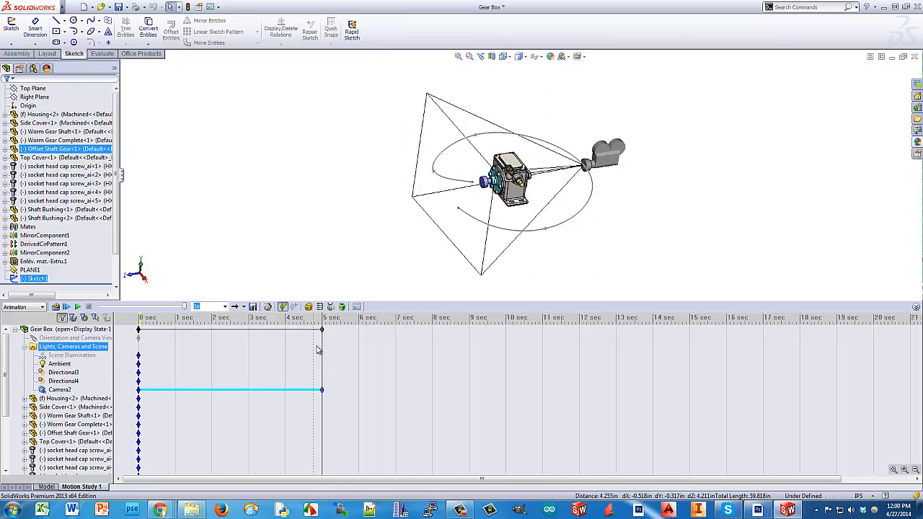
Step: Return the time bar to 0 sec, switch to Camera2's camera view and play the animation
{"action": "left_click_drag", "start_coordinate": [321, 345], "coordinate": [136, 373]}
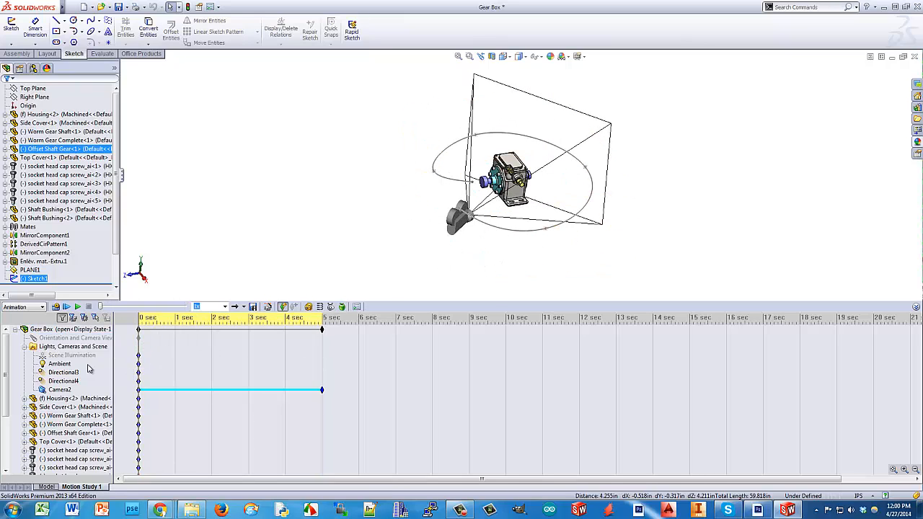
{"action": "right_click", "coordinate": [60, 391]}
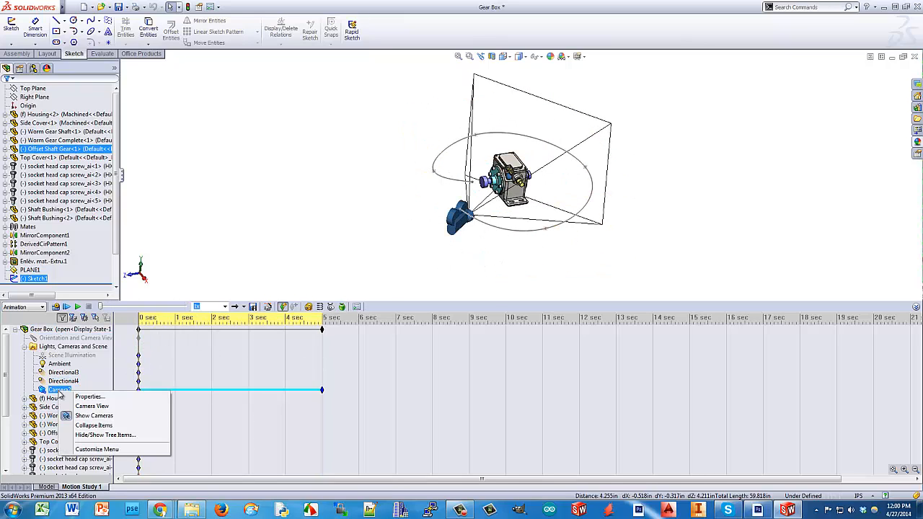
{"action": "left_click", "coordinate": [87, 414]}
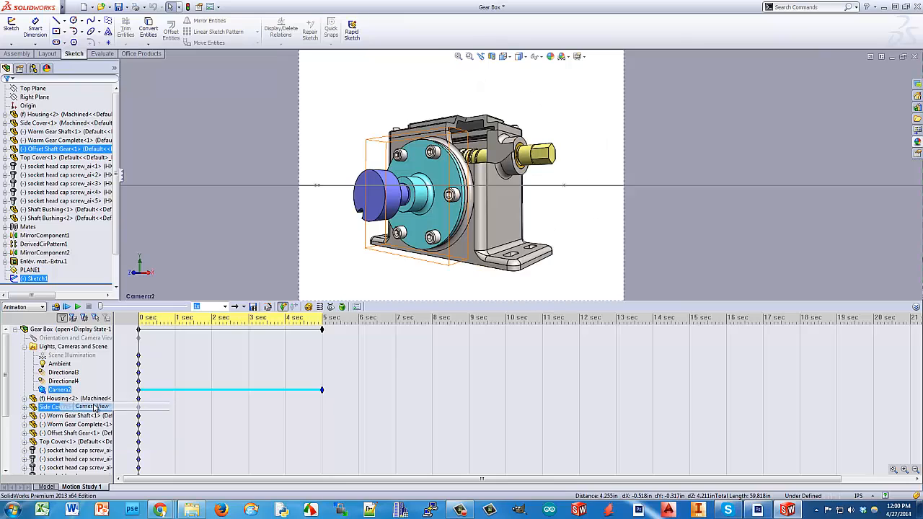
{"action": "right_click", "coordinate": [62, 390]}
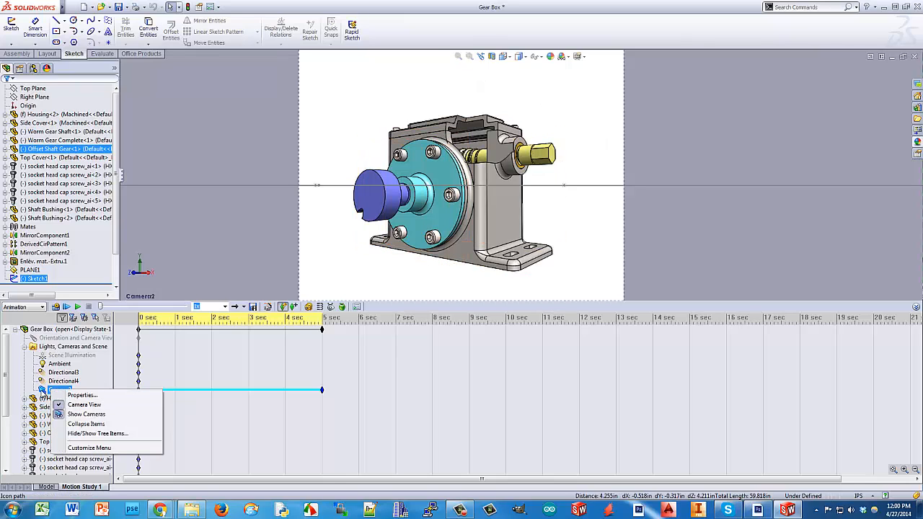
{"action": "left_click", "coordinate": [42, 392]}
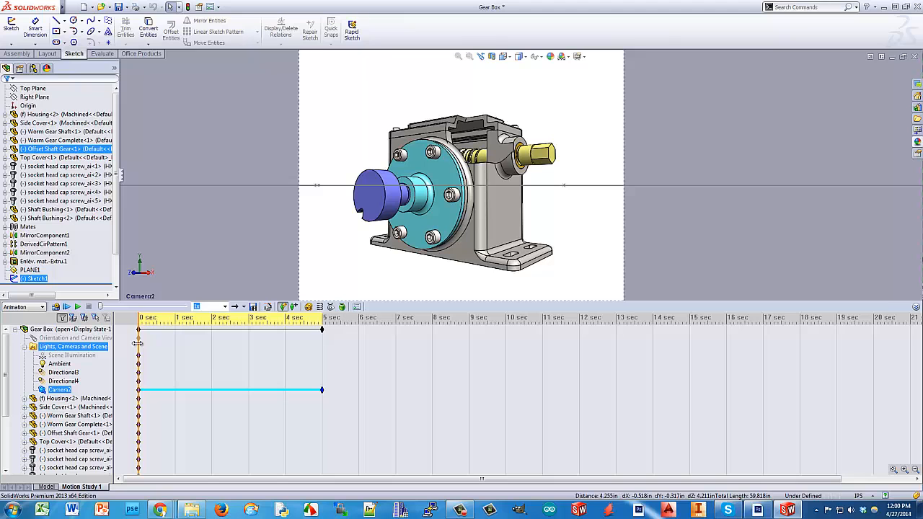
{"action": "left_click", "coordinate": [78, 306]}
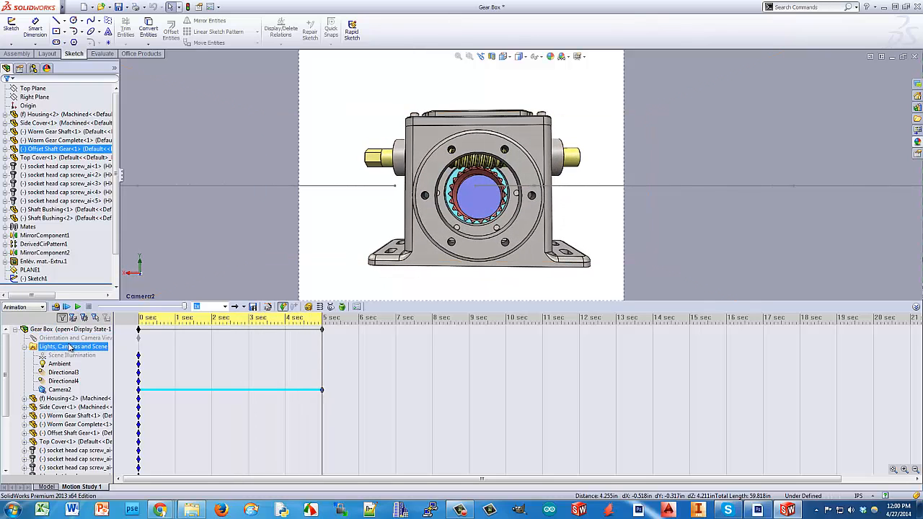
Step: Turn off Disable Playback of View Keys for Orientation and Camera Views
{"action": "left_click", "coordinate": [65, 372]}
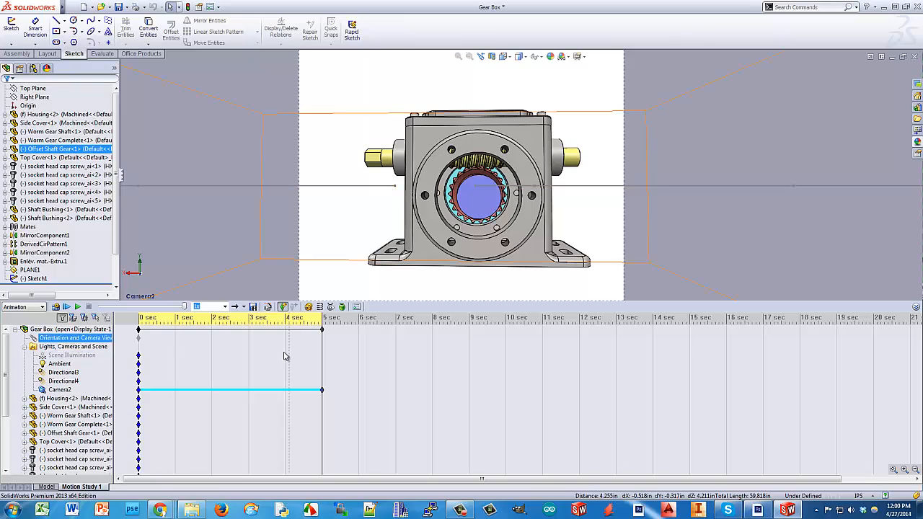
{"action": "right_click", "coordinate": [53, 338]}
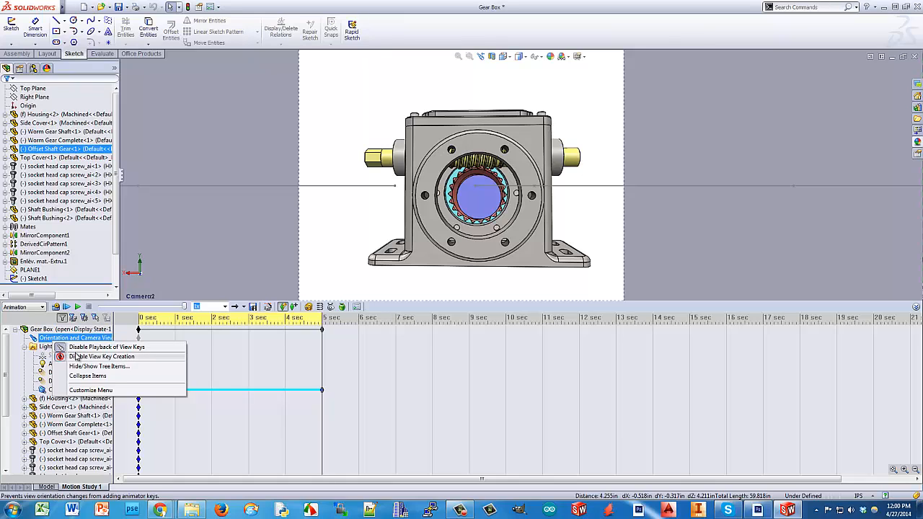
{"action": "left_click", "coordinate": [60, 347]}
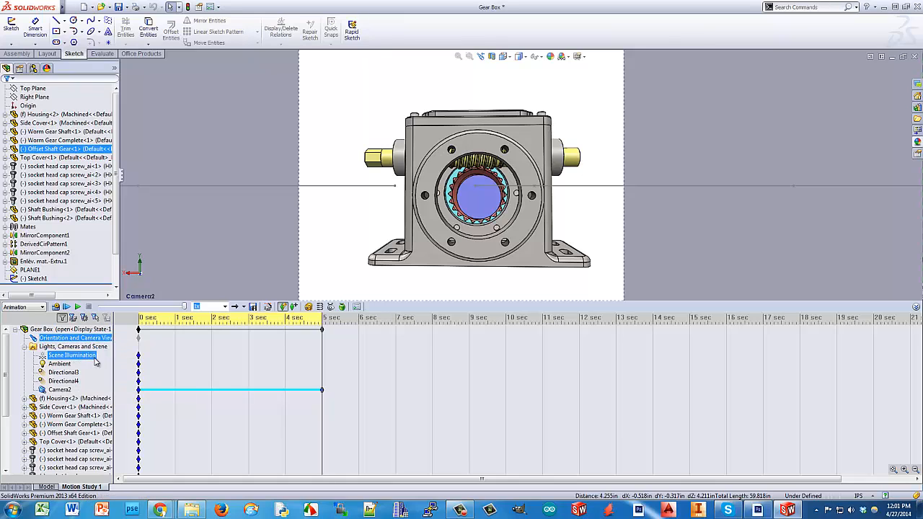
Step: Toggle view key playback for Orientation and Camera Views, switch to Camera2's camera view and play the animation
{"action": "right_click", "coordinate": [67, 339]}
{"action": "left_click", "coordinate": [85, 346]}
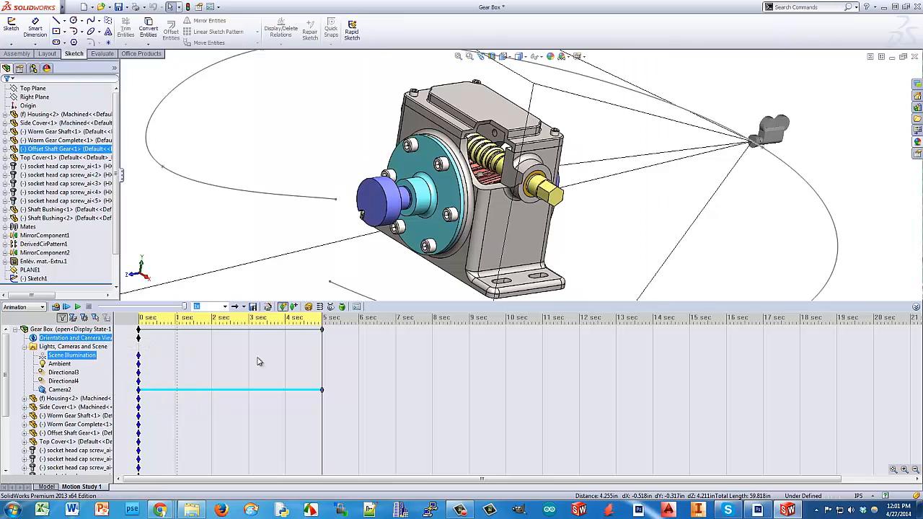
{"action": "right_click", "coordinate": [58, 390]}
{"action": "left_click", "coordinate": [86, 404]}
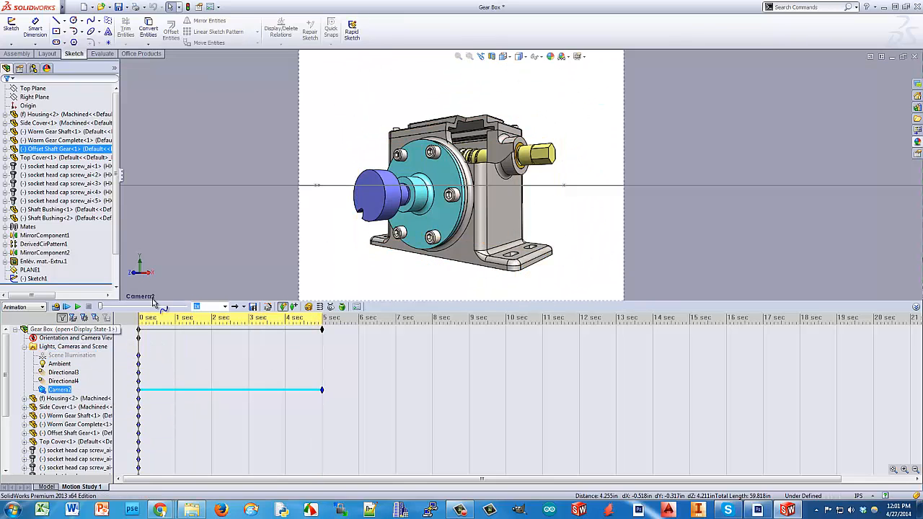
{"action": "left_click", "coordinate": [78, 306]}
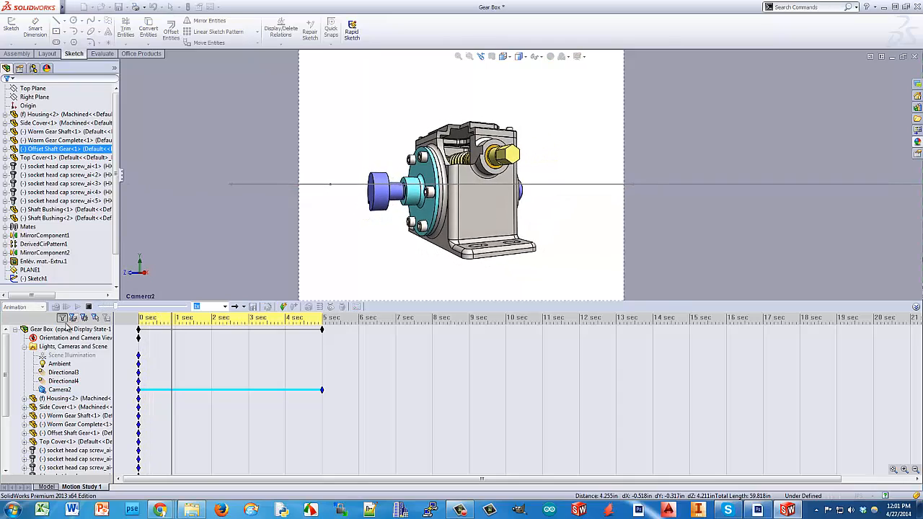
Step: Disable playback of view keys for Orientation and Camera Views
{"action": "right_click", "coordinate": [63, 339]}
{"action": "left_click", "coordinate": [65, 343]}
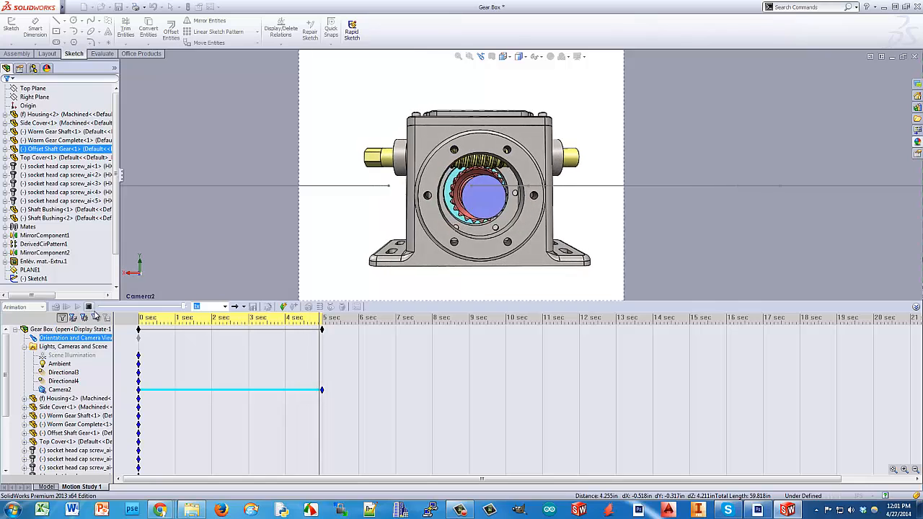
{"action": "right_click", "coordinate": [75, 339]}
{"action": "left_click", "coordinate": [280, 375]}
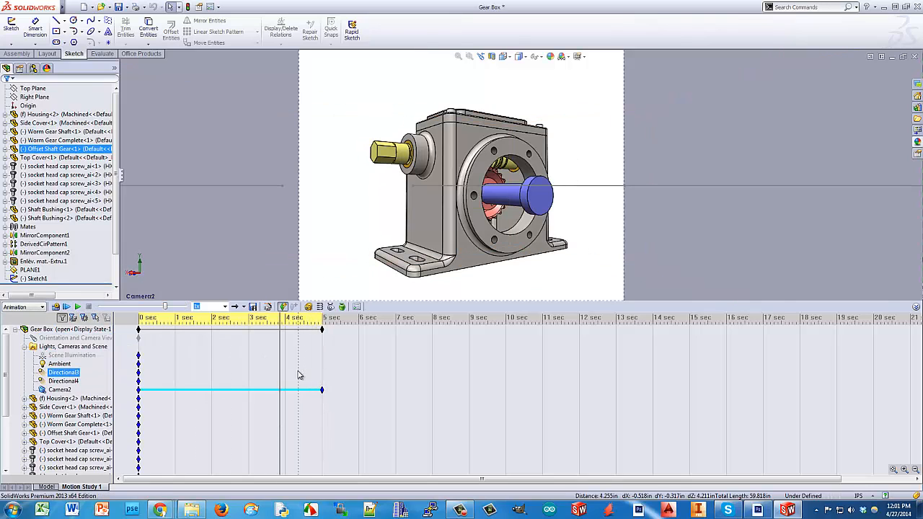
Step: With the time bar back at 0 sec, copy Camera2's 0 sec key to 1 sec and play the animation
{"action": "left_click_drag", "start_coordinate": [279, 370], "coordinate": [136, 382]}
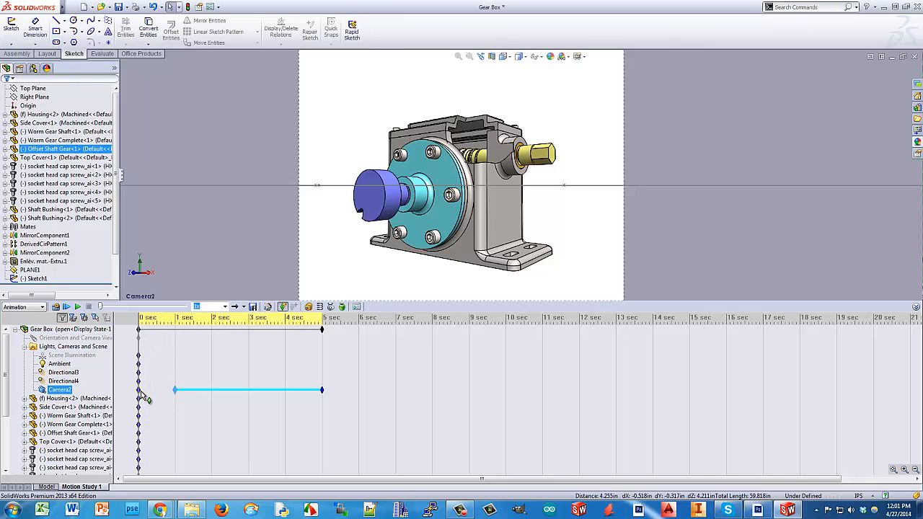
{"action": "left_click", "coordinate": [139, 345]}
{"action": "left_click_drag", "start_coordinate": [139, 343], "coordinate": [130, 362]}
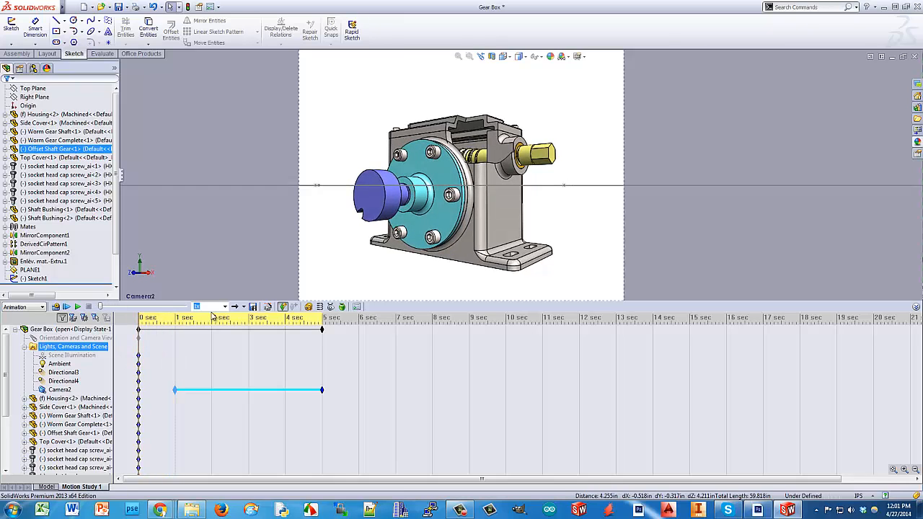
{"action": "left_click", "coordinate": [79, 307]}
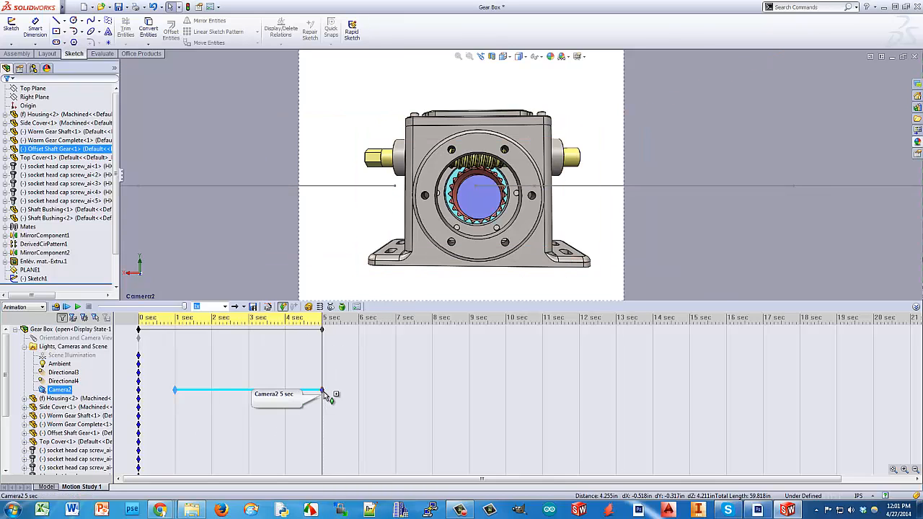
{"action": "left_click_drag", "start_coordinate": [363, 390], "coordinate": [359, 390]}
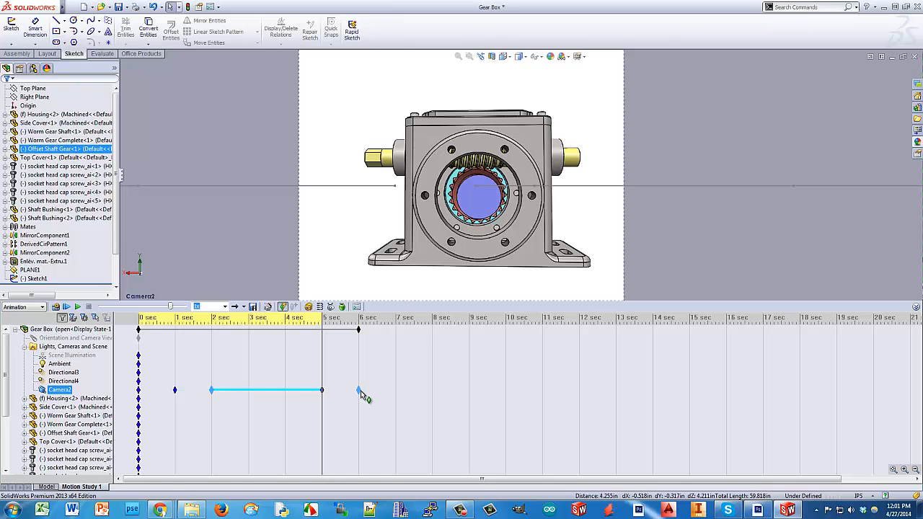
{"action": "key", "text": "Delete"}
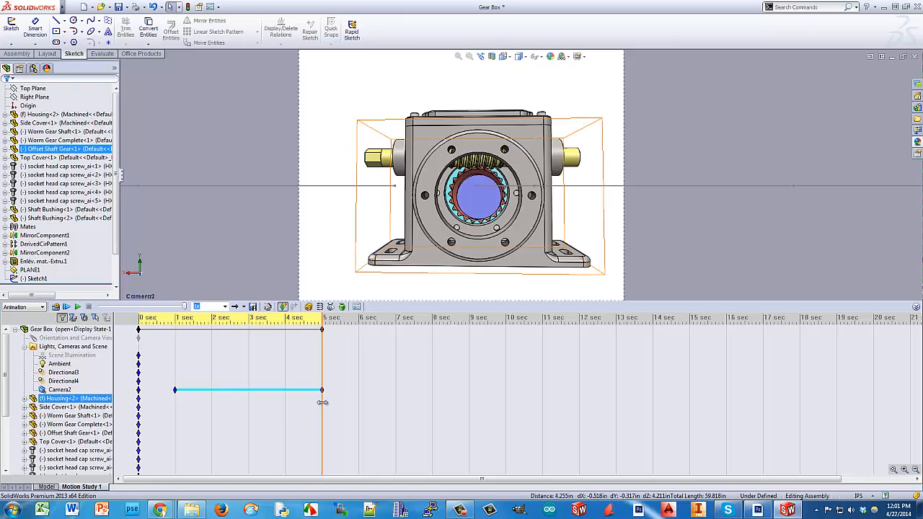
{"action": "left_click", "coordinate": [305, 423]}
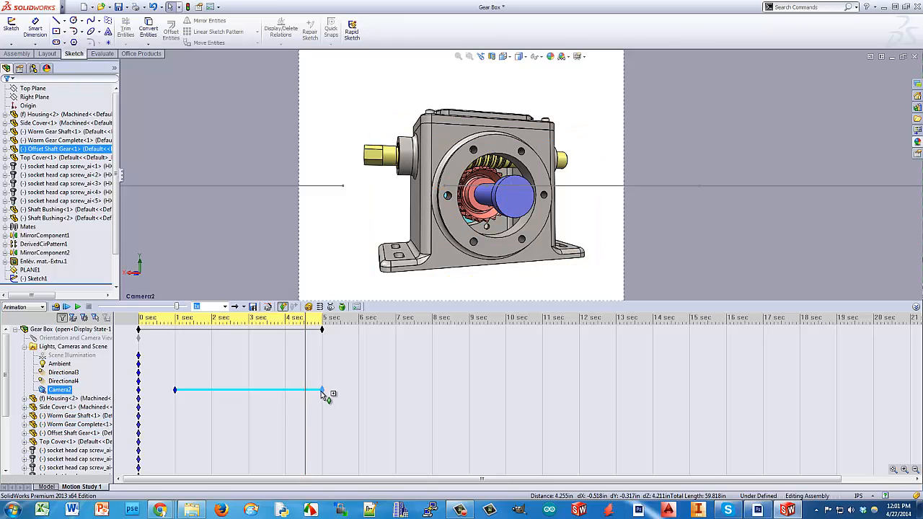
Step: Copy Camera2's 5 sec key to 6 sec and add another Camera2 key at 11 sec
{"action": "left_click_drag", "start_coordinate": [360, 393], "coordinate": [360, 392], "text": "ctrl"}
{"action": "left_click_drag", "start_coordinate": [305, 367], "coordinate": [369, 371]}
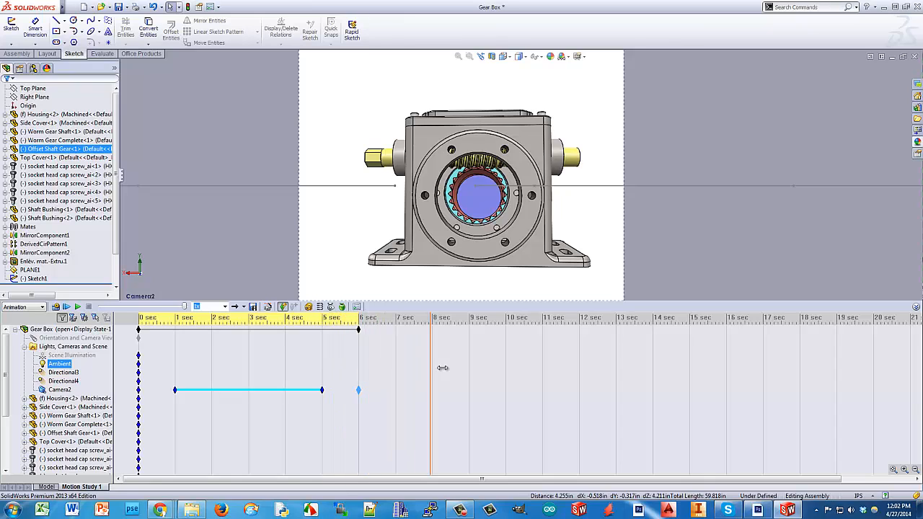
{"action": "left_click_drag", "start_coordinate": [442, 367], "coordinate": [428, 373]}
{"action": "left_click", "coordinate": [435, 373]}
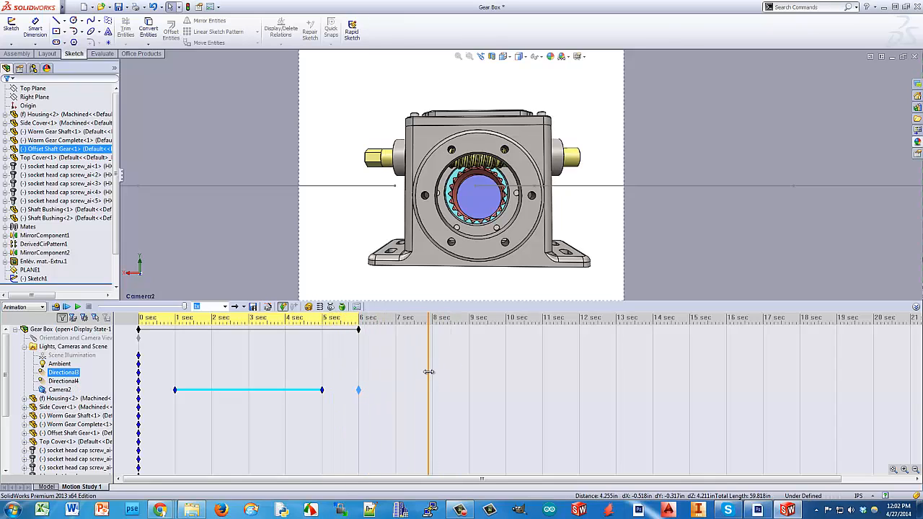
{"action": "left_click_drag", "start_coordinate": [512, 373], "coordinate": [542, 372]}
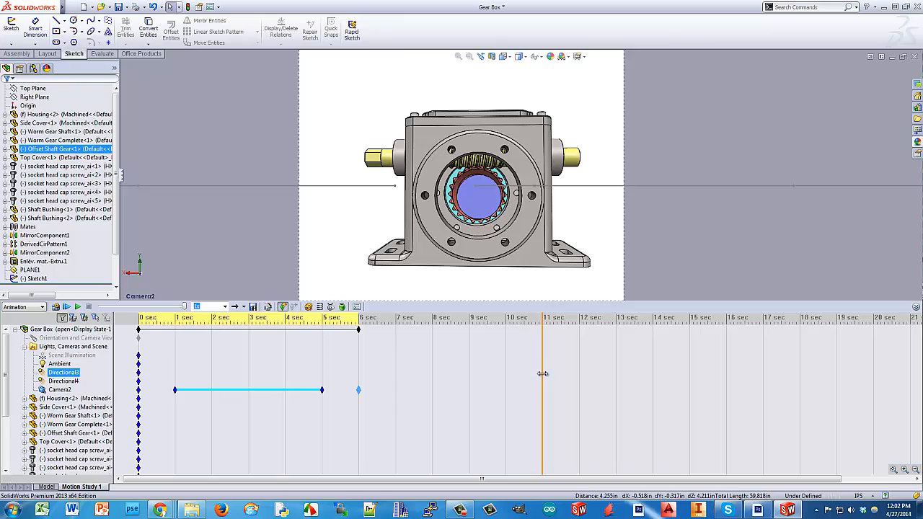
{"action": "left_click", "coordinate": [59, 389]}
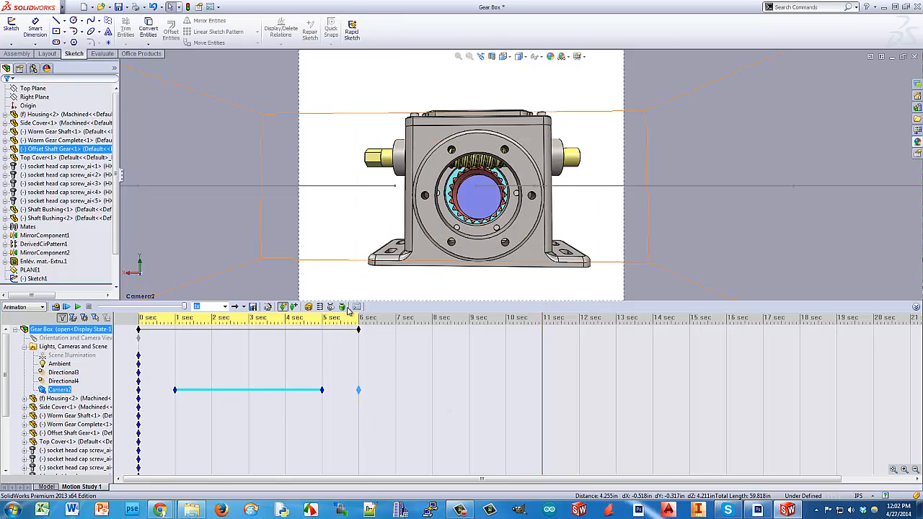
{"action": "left_click", "coordinate": [293, 307]}
Step: Leave the camera view and edit Camera2's 11 sec key, placing the camera about 81.8% along the spline
{"action": "right_click", "coordinate": [59, 390]}
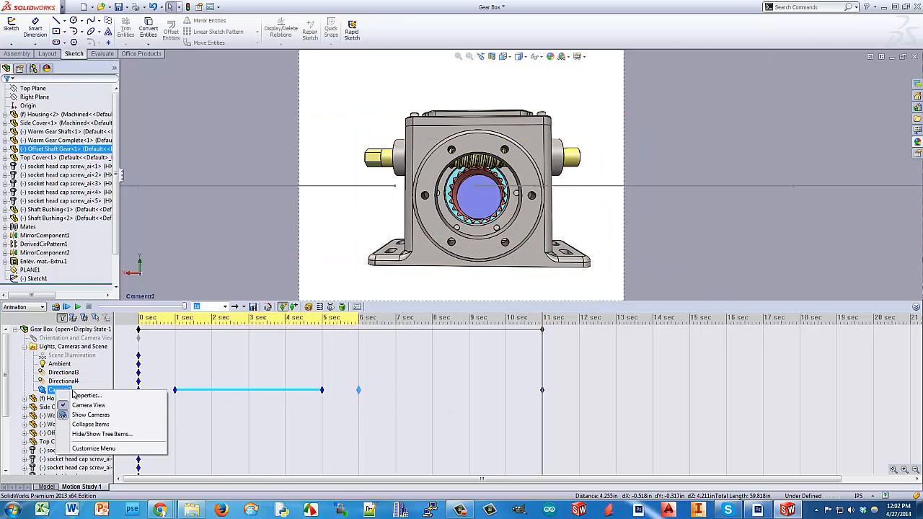
{"action": "left_click", "coordinate": [88, 406]}
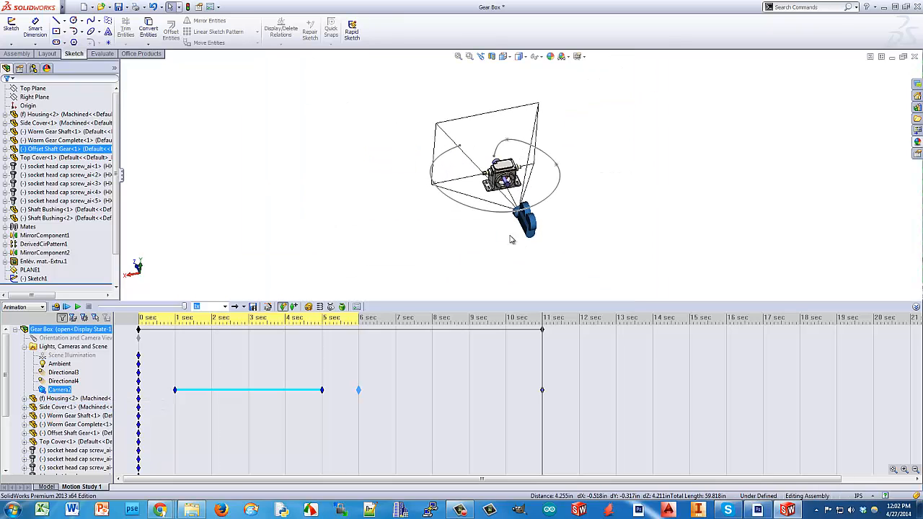
{"action": "scroll", "coordinate": [519, 133], "scroll_direction": "down", "scroll_amount": 3}
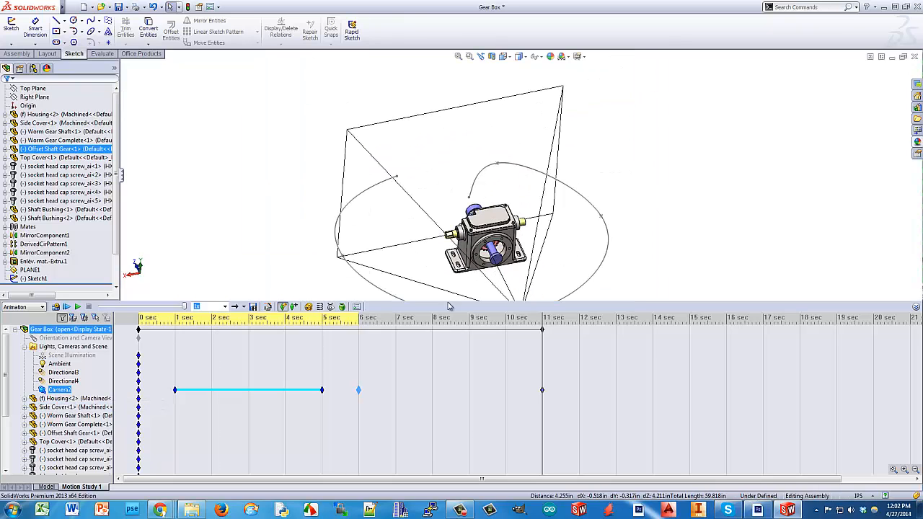
{"action": "double_click", "coordinate": [543, 391]}
{"action": "left_click", "coordinate": [37, 240]}
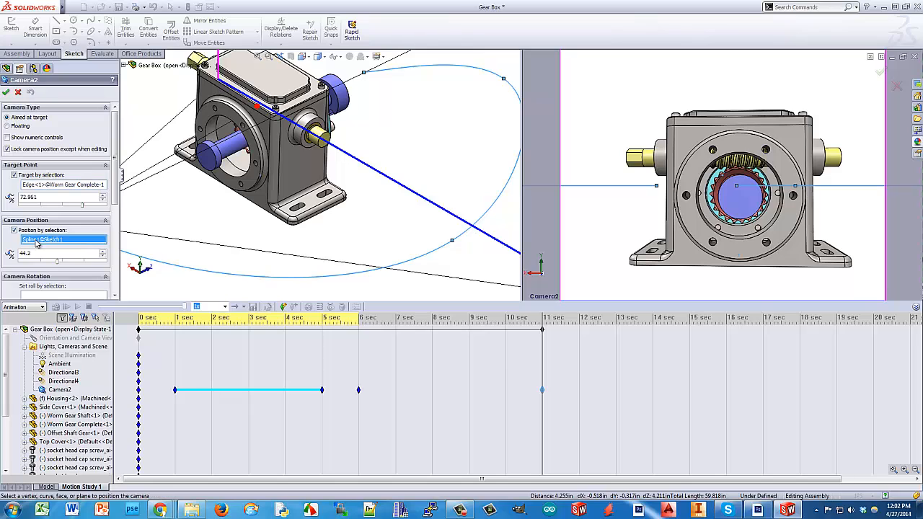
{"action": "scroll", "coordinate": [311, 176], "scroll_direction": "up", "scroll_amount": 3}
{"action": "scroll", "coordinate": [354, 102], "scroll_direction": "down", "scroll_amount": 2}
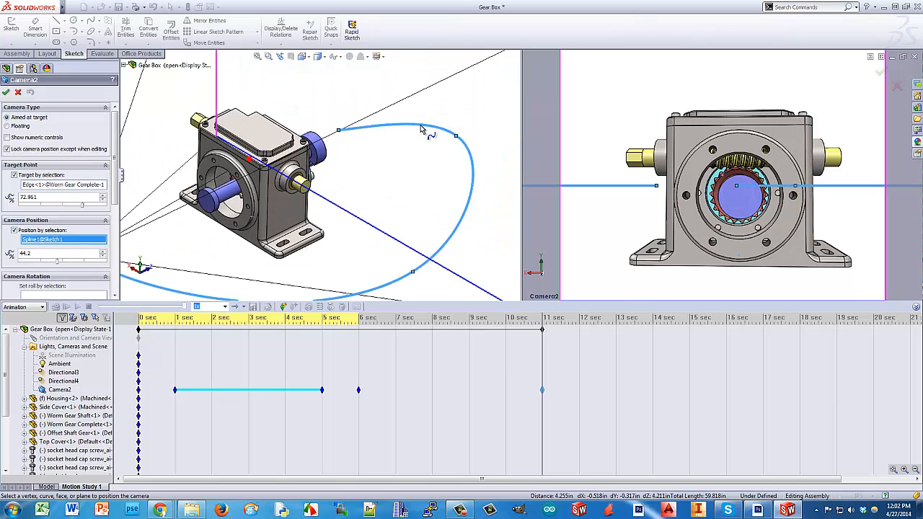
{"action": "left_click", "coordinate": [422, 129]}
{"action": "left_click", "coordinate": [449, 132]}
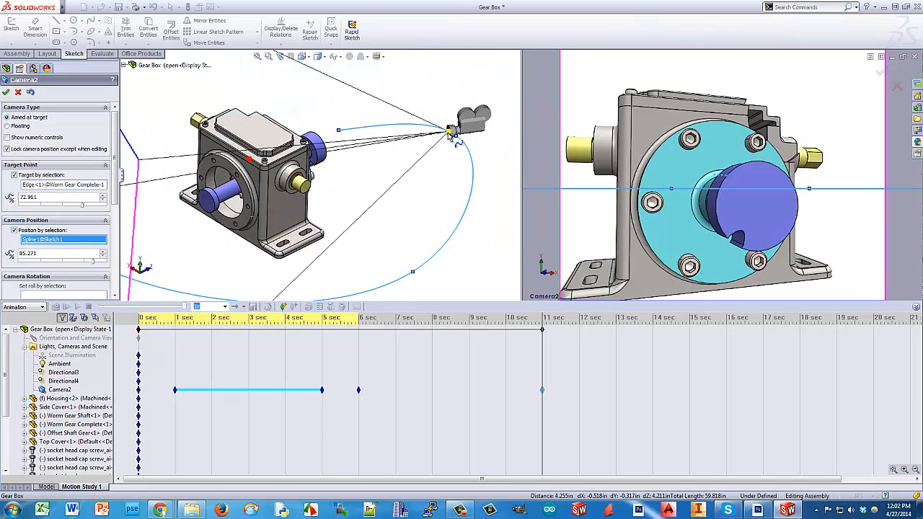
{"action": "left_click", "coordinate": [473, 163]}
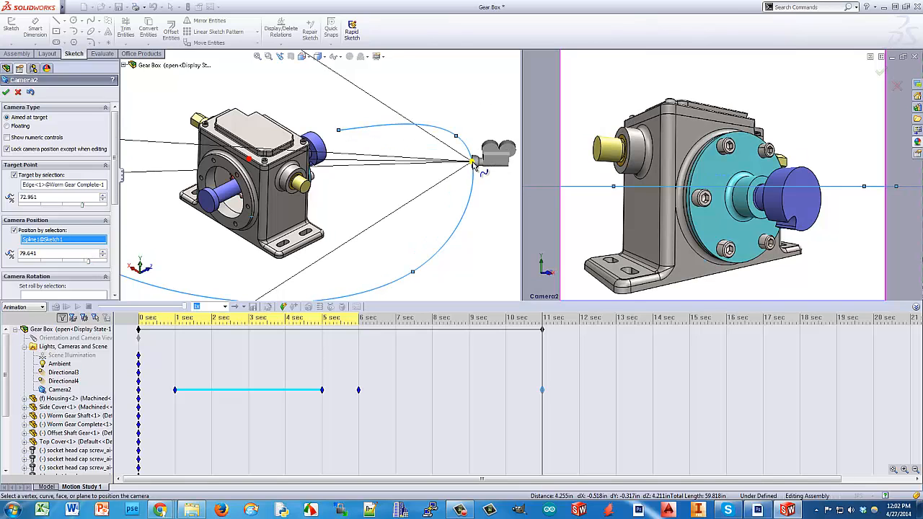
{"action": "left_click_drag", "start_coordinate": [471, 147], "coordinate": [470, 145]}
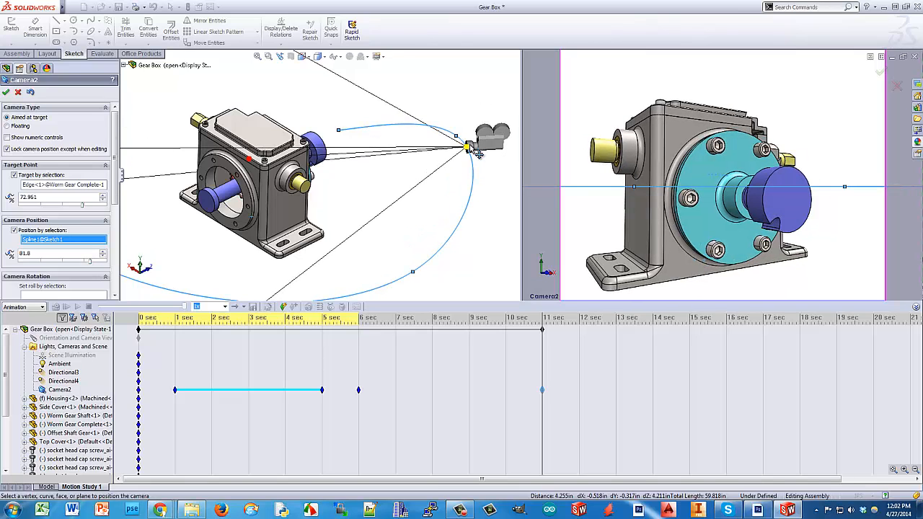
Step: Change the target point of Camera2's 11 sec key to the side cover's flat face and accept the camera settings
{"action": "scroll", "coordinate": [438, 189], "scroll_direction": "up", "scroll_amount": 4}
{"action": "left_click_drag", "start_coordinate": [211, 216], "coordinate": [236, 211]}
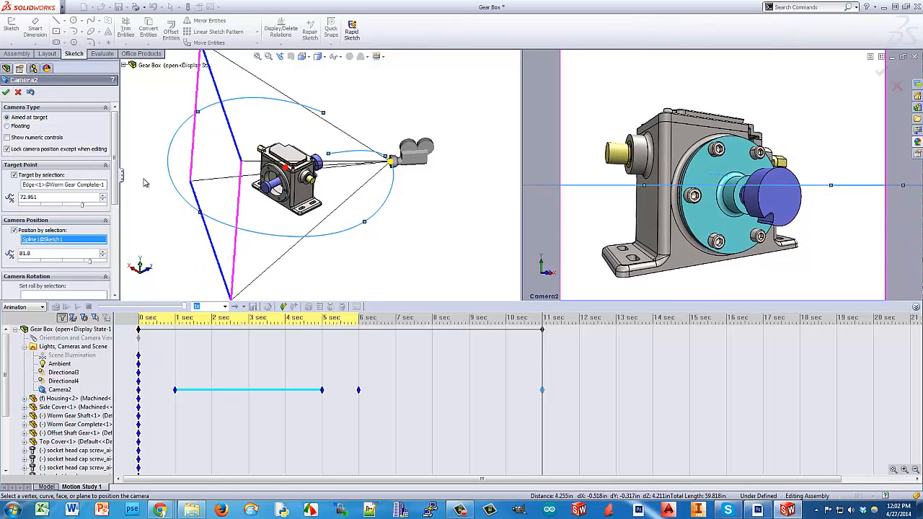
{"action": "left_click", "coordinate": [35, 186]}
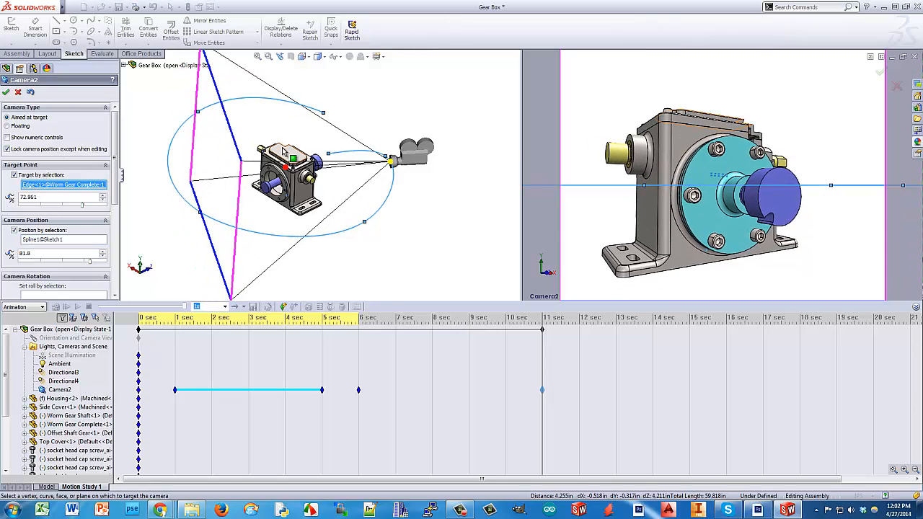
{"action": "scroll", "coordinate": [296, 155], "scroll_direction": "down", "scroll_amount": 5}
{"action": "middle_click_drag", "start_coordinate": [375, 205], "coordinate": [323, 216]}
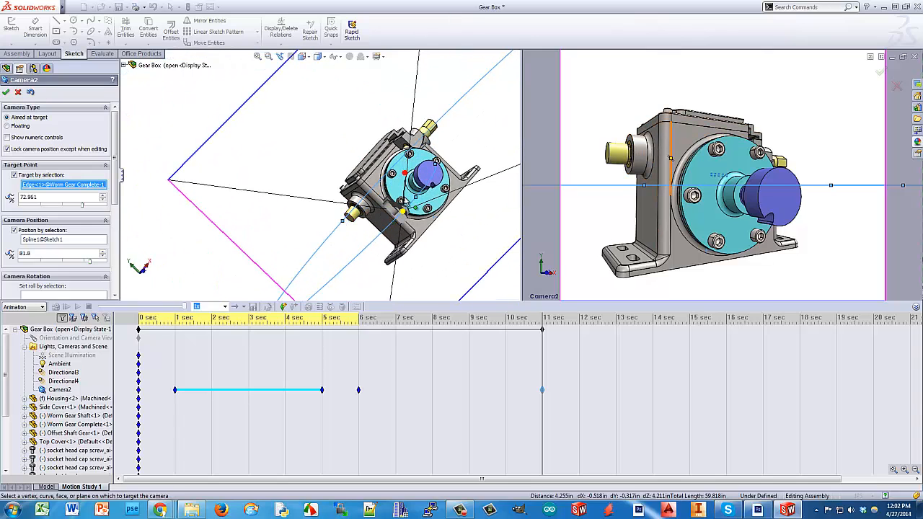
{"action": "left_click", "coordinate": [404, 194]}
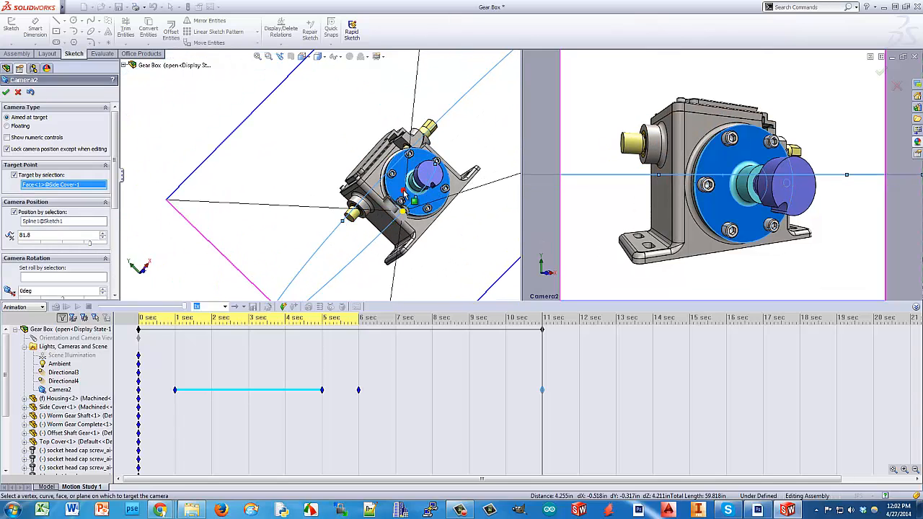
{"action": "left_click", "coordinate": [6, 94]}
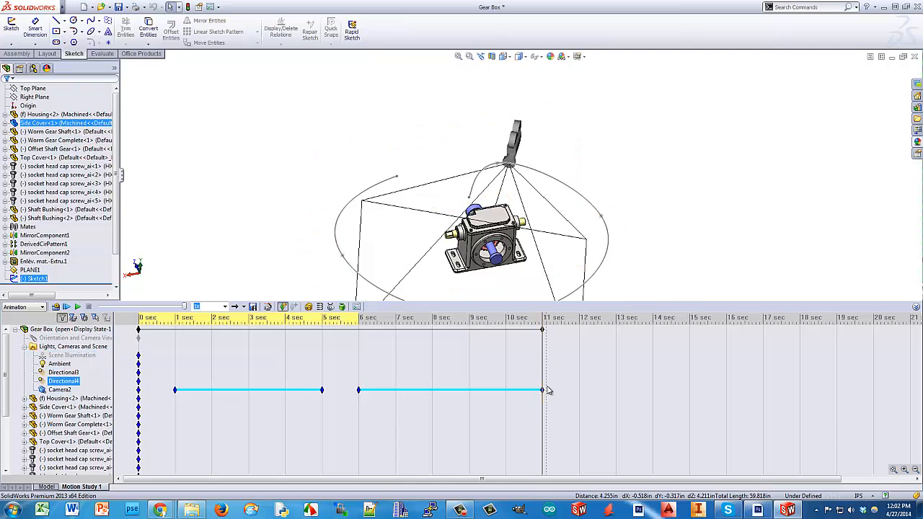
Step: Copy Camera2's 11 sec key to 12 sec and play the animation through Camera2's camera view
{"action": "left_click_drag", "start_coordinate": [544, 395], "coordinate": [579, 393]}
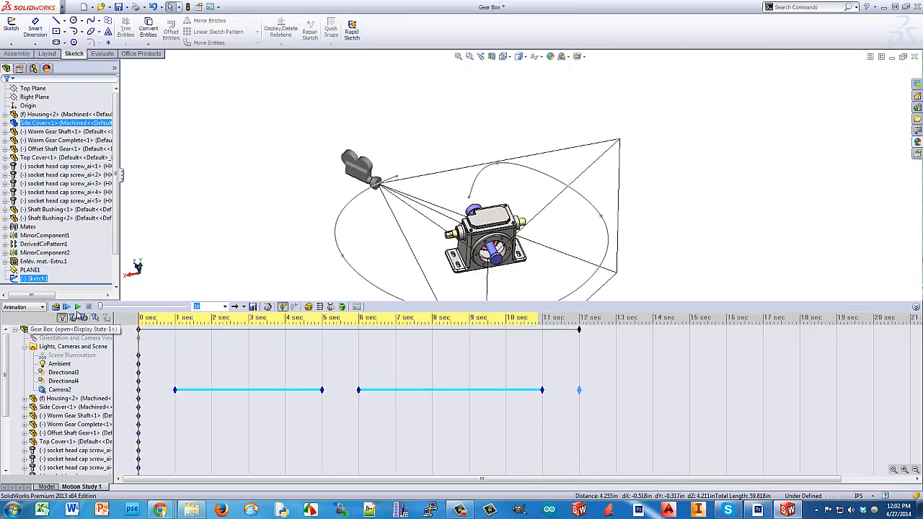
{"action": "right_click", "coordinate": [54, 389]}
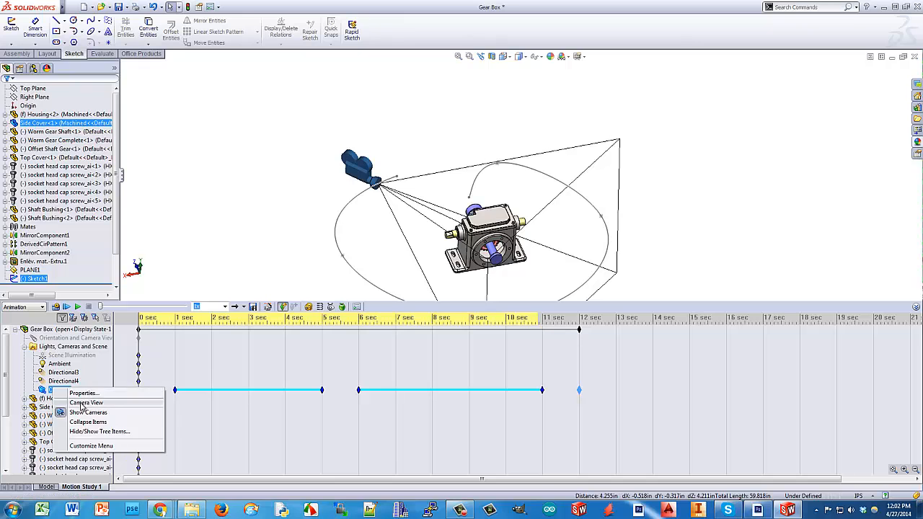
{"action": "left_click", "coordinate": [68, 407]}
{"action": "left_click", "coordinate": [79, 306]}
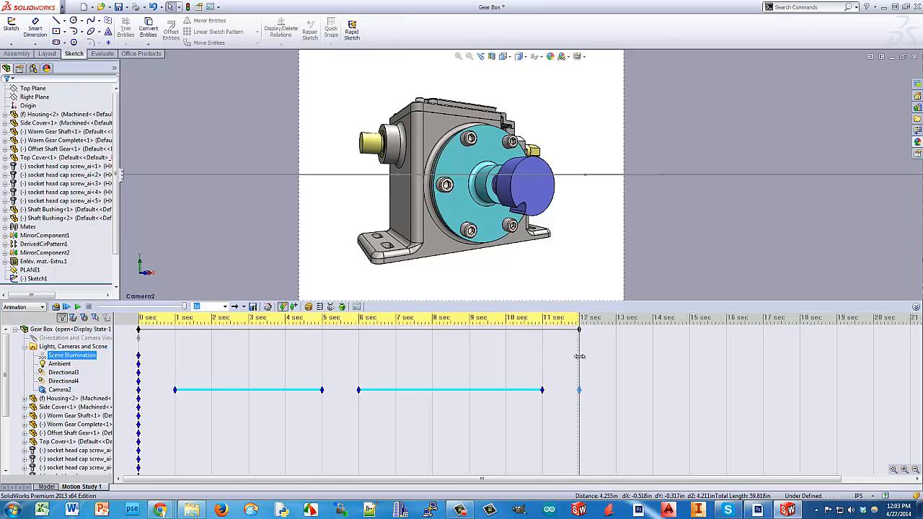
Step: Add keys for the Housing component at 5 sec and about 5.5 sec
{"action": "left_click_drag", "start_coordinate": [579, 355], "coordinate": [323, 390]}
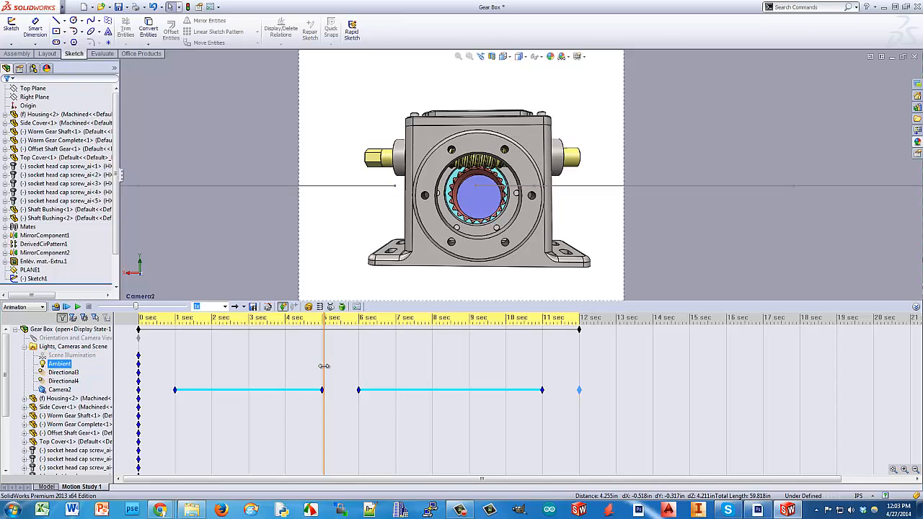
{"action": "left_click_drag", "start_coordinate": [324, 367], "coordinate": [322, 368]}
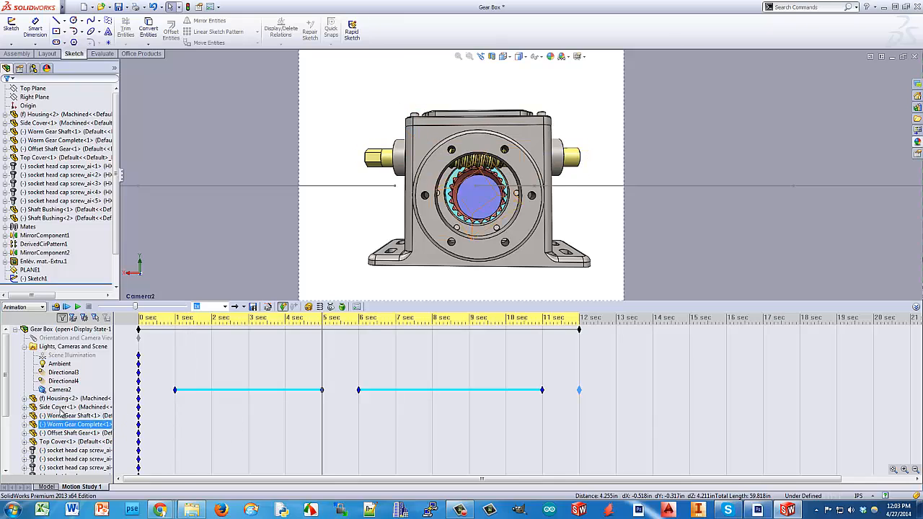
{"action": "left_click", "coordinate": [62, 400]}
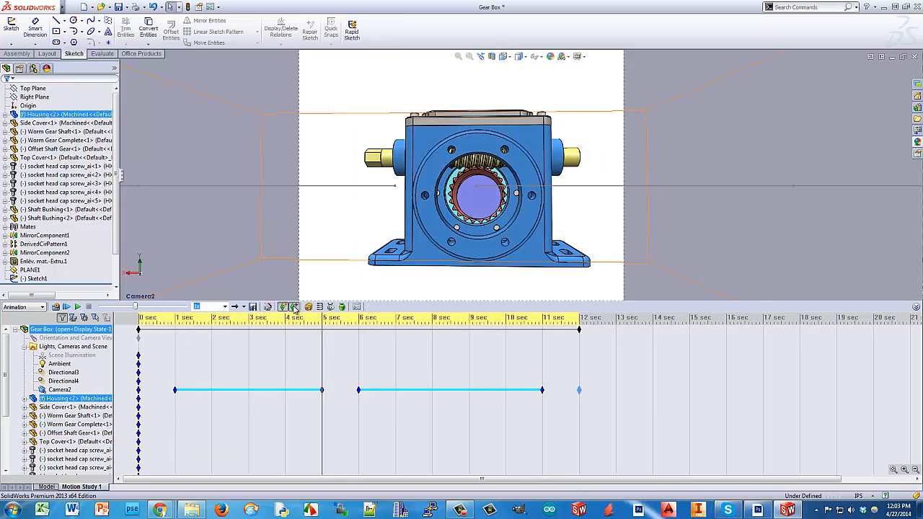
{"action": "mouse_move", "coordinate": [323, 366]}
{"action": "left_mouse_down"}
{"action": "mouse_move", "coordinate": [360, 369]}
{"action": "mouse_move", "coordinate": [339, 373]}
{"action": "left_mouse_up"}
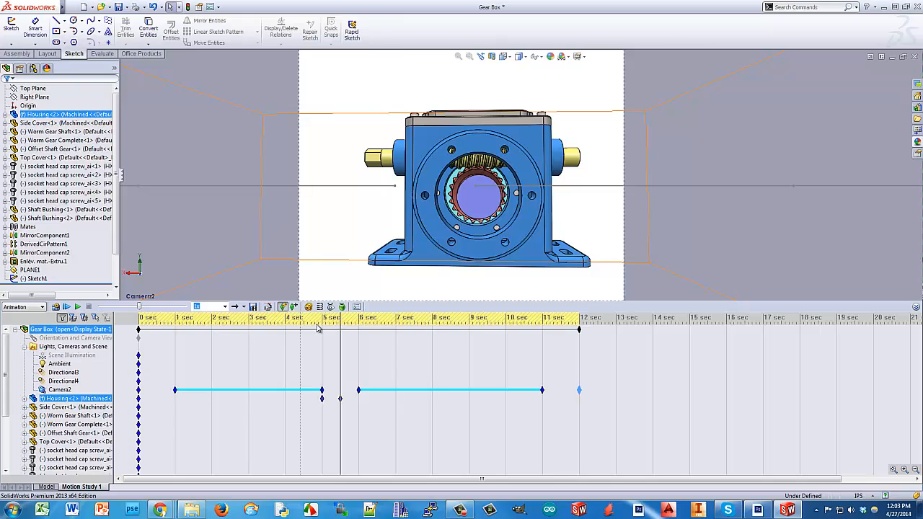
Step: Add keys for the Housing component at 6 sec and about 5.75 sec
{"action": "left_click_drag", "start_coordinate": [340, 370], "coordinate": [358, 374]}
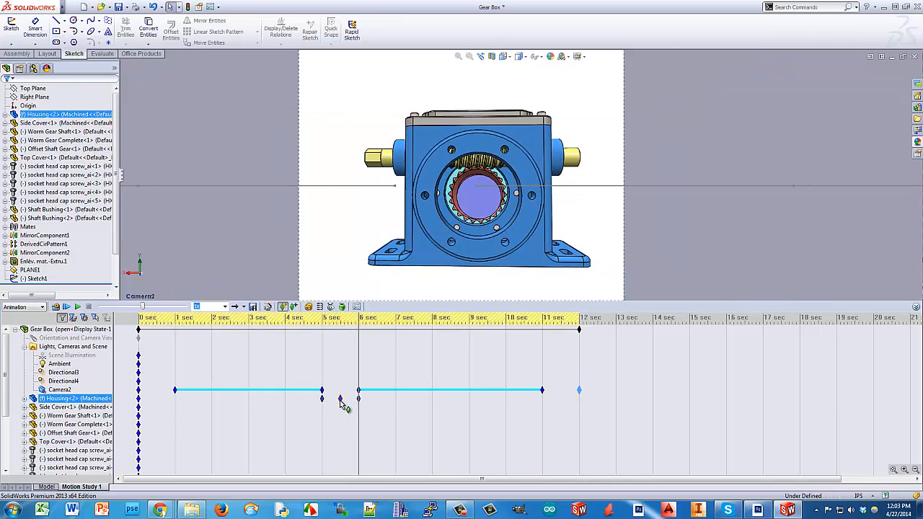
{"action": "mouse_move", "coordinate": [341, 403]}
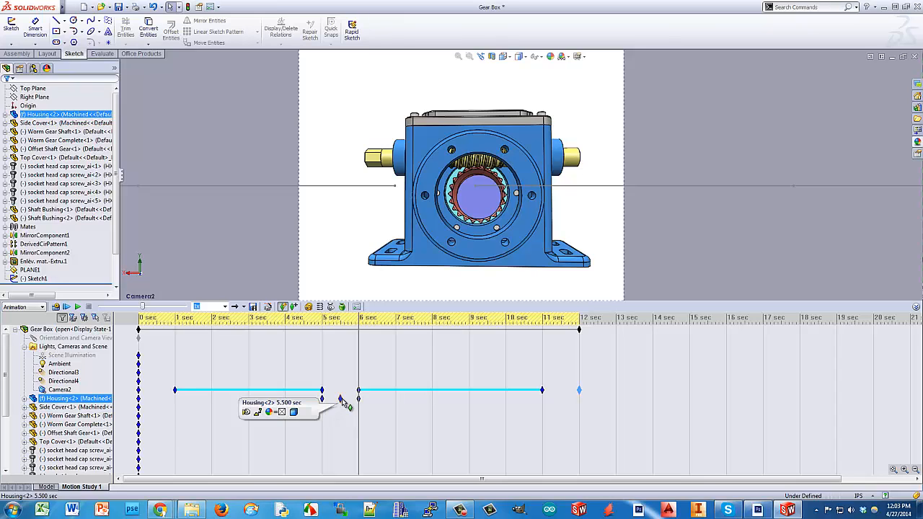
{"action": "left_click_drag", "start_coordinate": [358, 373], "coordinate": [349, 375]}
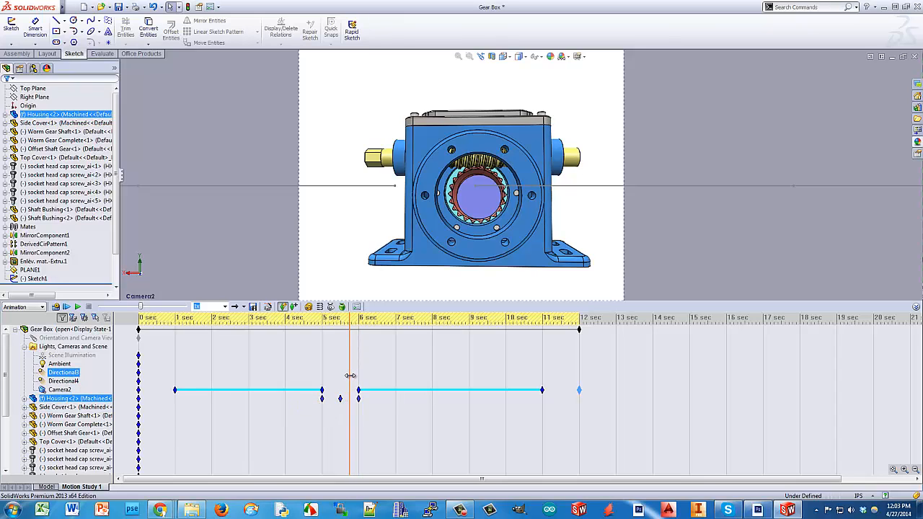
{"action": "left_click", "coordinate": [293, 326]}
{"action": "left_click", "coordinate": [295, 308]}
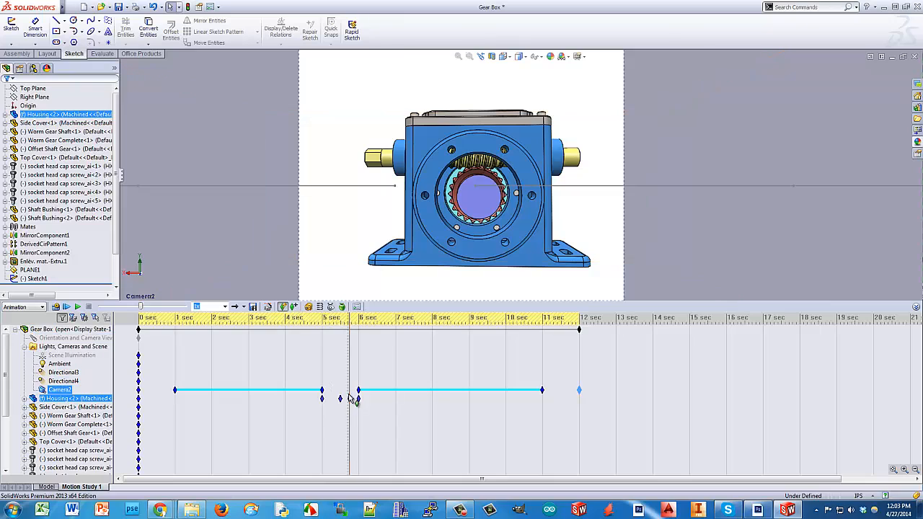
Step: Move the Housing's 5.5 sec key to 5.3 sec and hide the Housing at that time
{"action": "left_click_drag", "start_coordinate": [340, 400], "coordinate": [333, 402]}
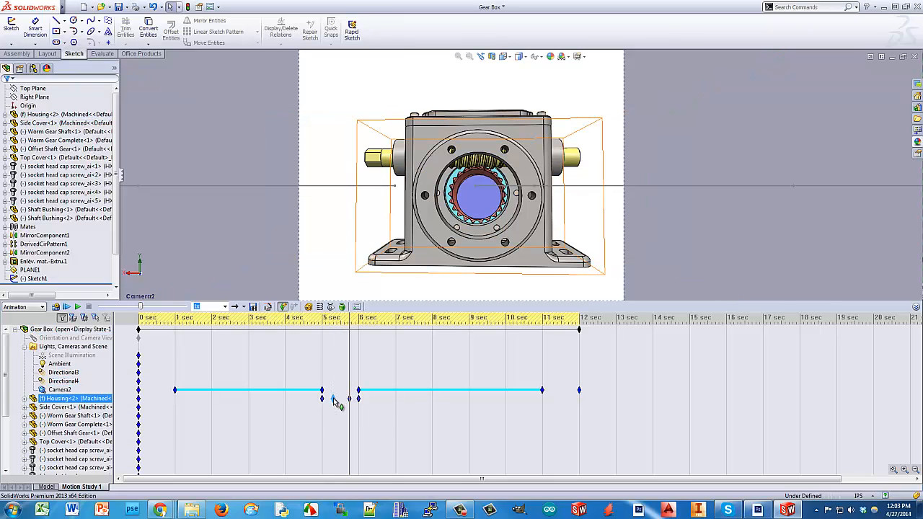
{"action": "mouse_move", "coordinate": [334, 402]}
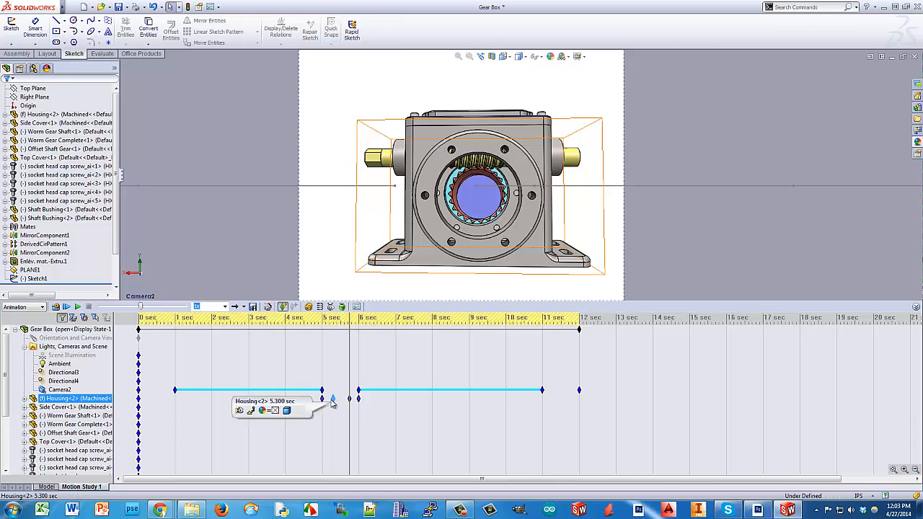
{"action": "left_click_drag", "start_coordinate": [349, 380], "coordinate": [335, 385]}
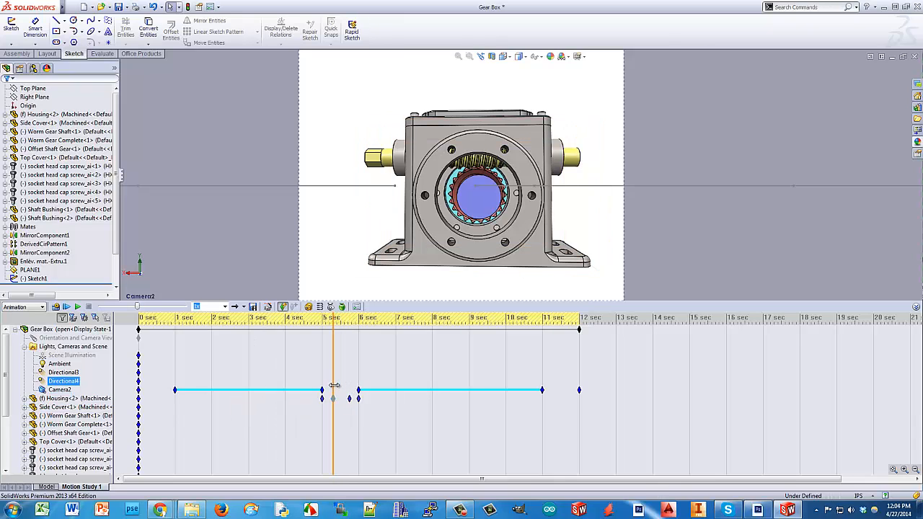
{"action": "right_click", "coordinate": [74, 398]}
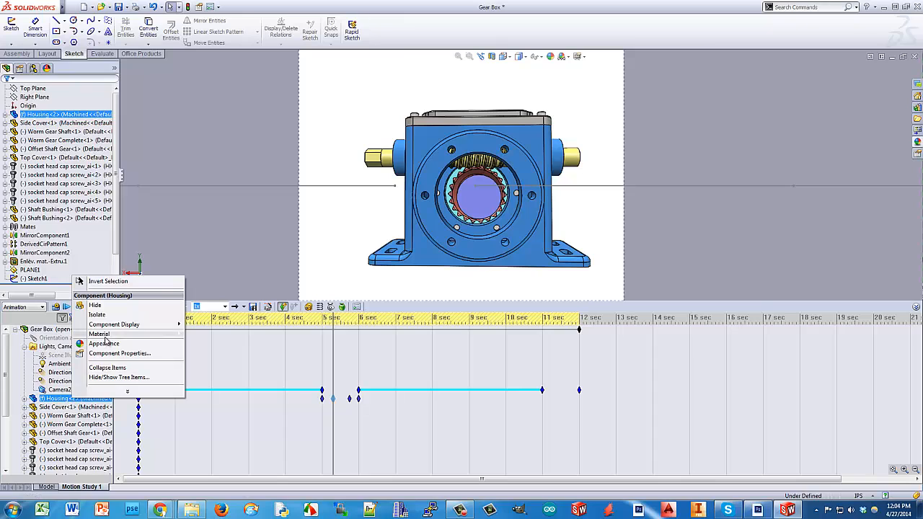
{"action": "left_click", "coordinate": [94, 305]}
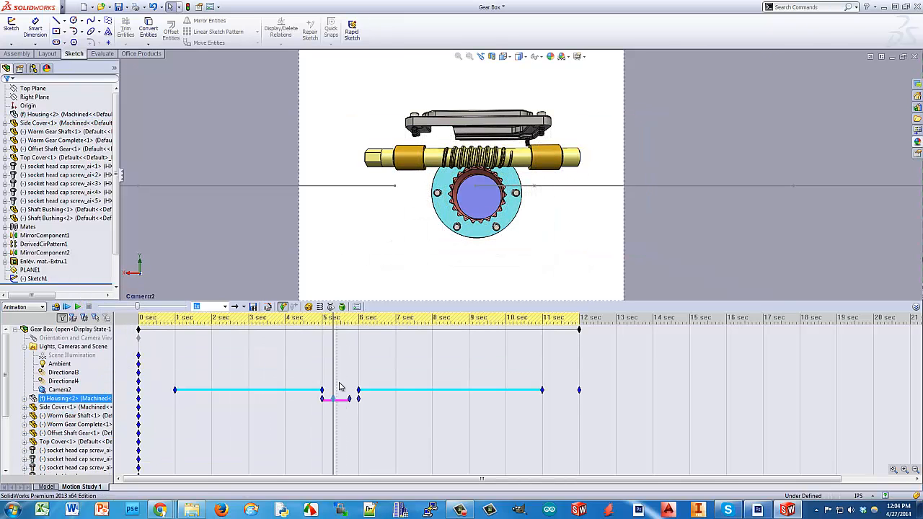
Step: Scrub the timeline around 5 sec to examine how the Housing fades out
{"action": "left_click", "coordinate": [72, 355]}
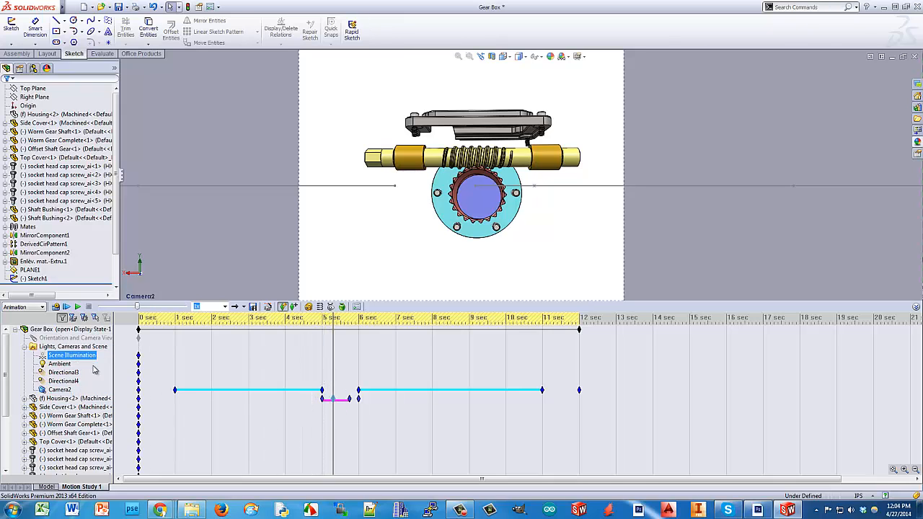
{"action": "left_click", "coordinate": [332, 364]}
{"action": "left_click_drag", "start_coordinate": [328, 365], "coordinate": [326, 371]}
{"action": "left_click_drag", "start_coordinate": [327, 372], "coordinate": [339, 376]}
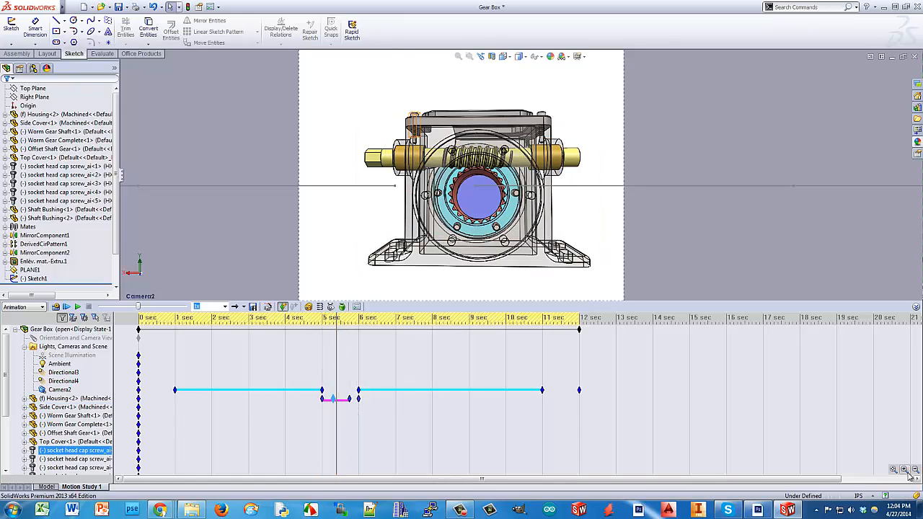
{"action": "left_click", "coordinate": [907, 471]}
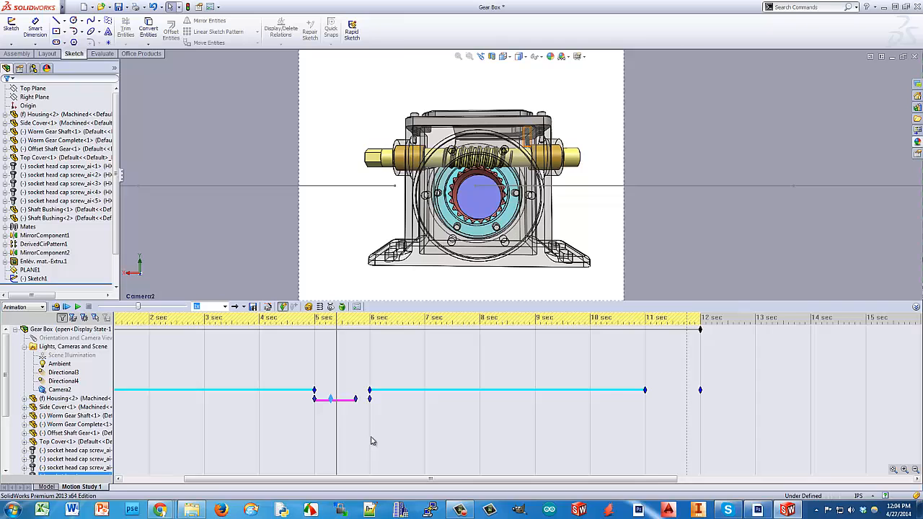
Step: Try a closing Housing fade key at about 5.6 sec, then remove the Housing keys between 5 and 6 sec
{"action": "left_click", "coordinate": [344, 405]}
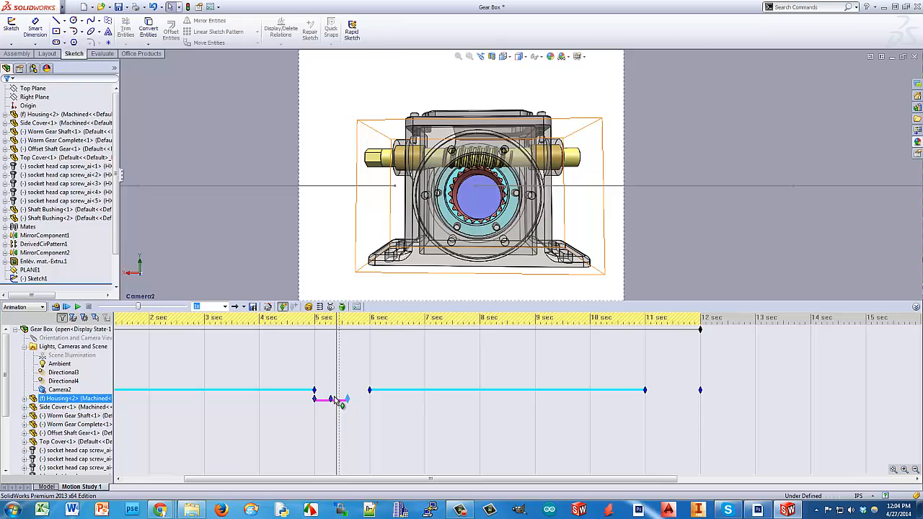
{"action": "left_click", "coordinate": [331, 401]}
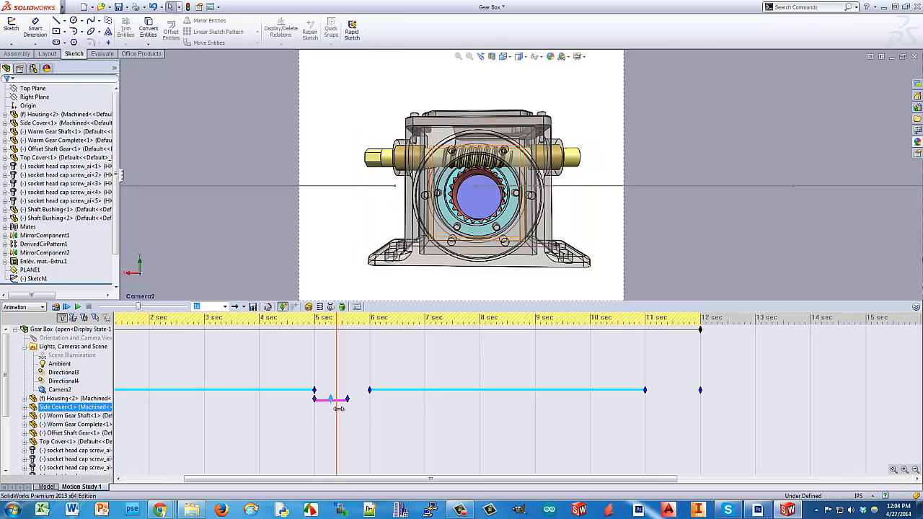
{"action": "key", "text": "ctrl+z"}
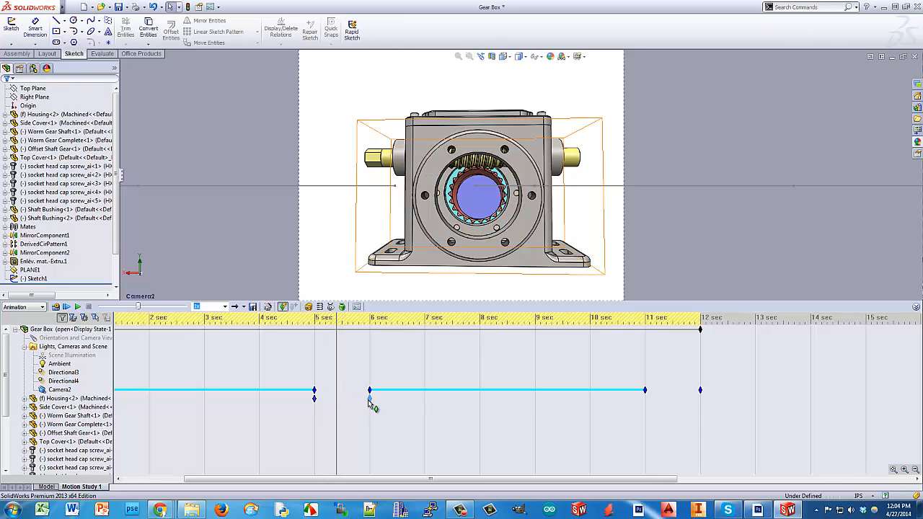
Step: Move the Housing's 5 sec key to about 3.8 sec and its 6 sec key to 7 sec
{"action": "left_click", "coordinate": [369, 399]}
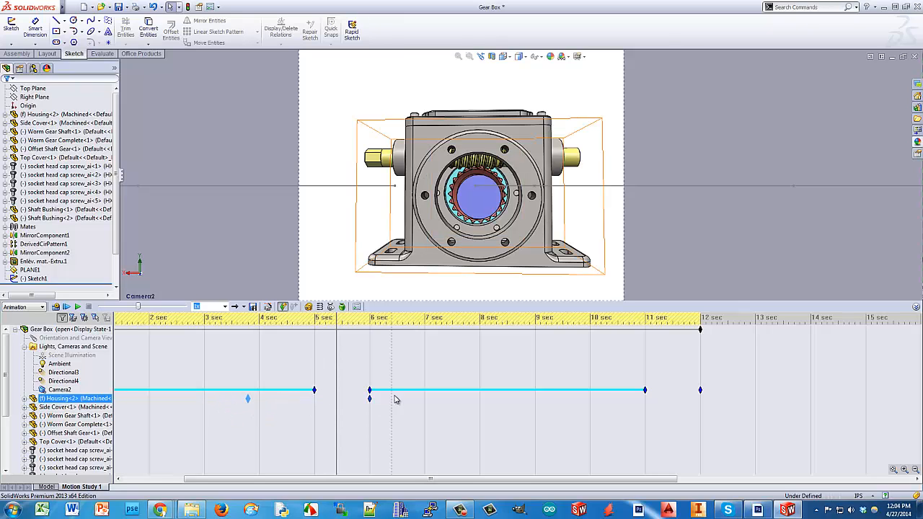
{"action": "left_click", "coordinate": [370, 399]}
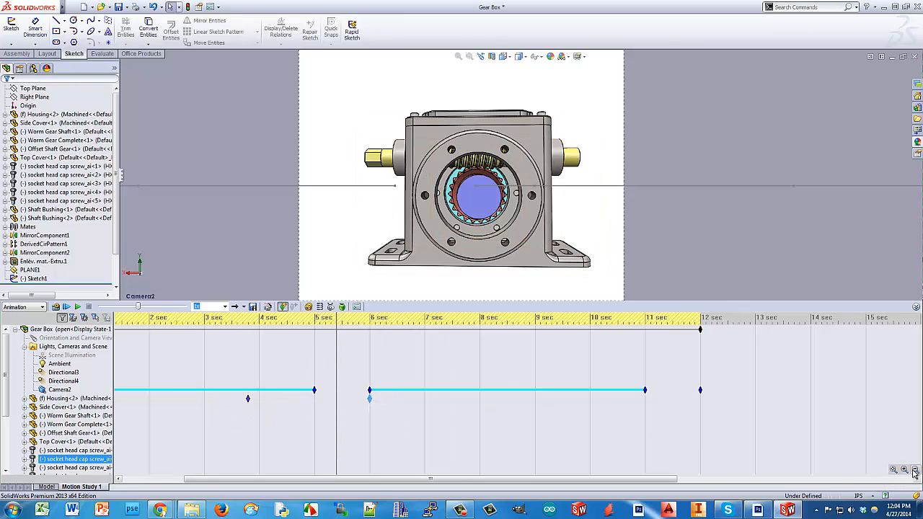
{"action": "left_click", "coordinate": [915, 470]}
{"action": "left_click", "coordinate": [357, 400]}
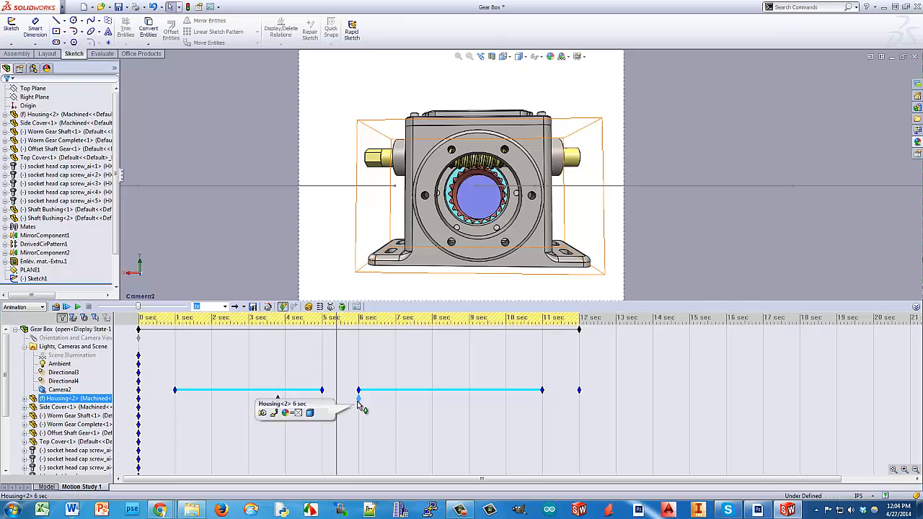
{"action": "left_click_drag", "start_coordinate": [357, 401], "coordinate": [392, 400]}
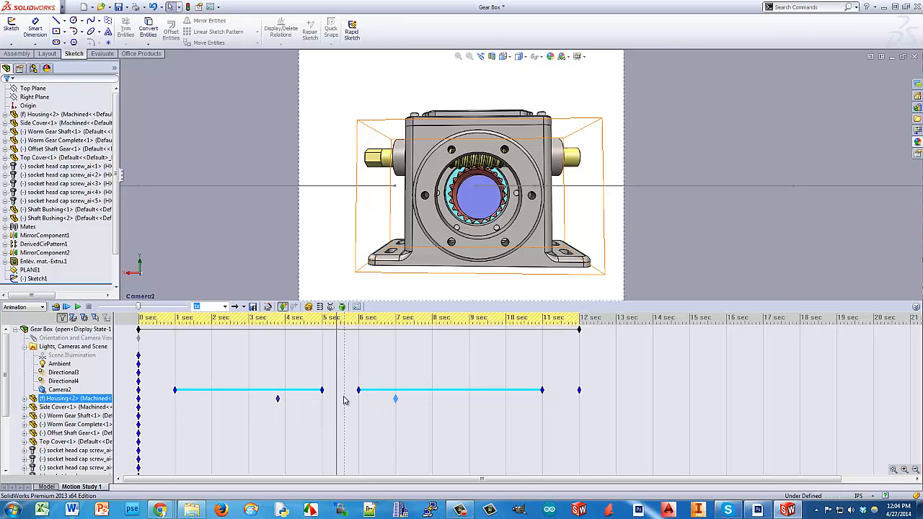
Step: Add a Housing key at 5 sec and move the Housing's preceding key to 3.95 sec
{"action": "mouse_move", "coordinate": [336, 411]}
{"action": "left_mouse_down"}
{"action": "mouse_move", "coordinate": [320, 412]}
{"action": "mouse_move", "coordinate": [327, 415]}
{"action": "left_mouse_up"}
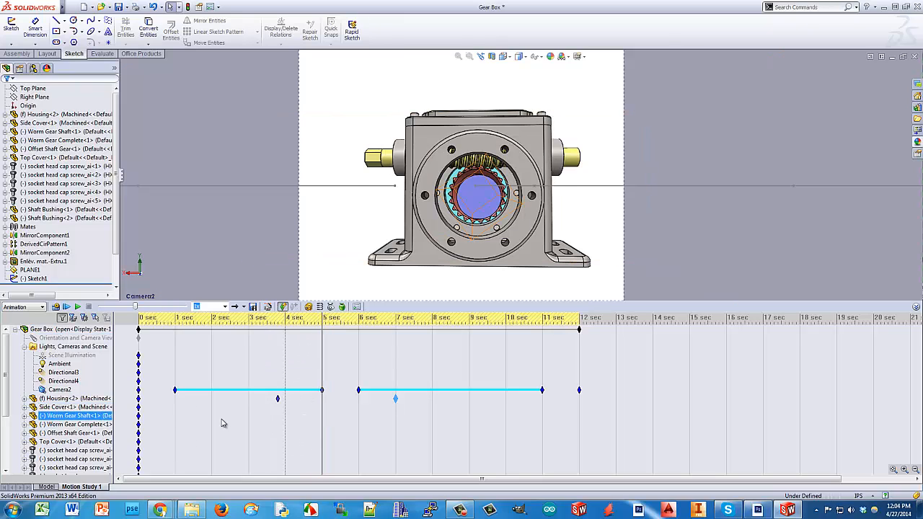
{"action": "left_click", "coordinate": [84, 398]}
{"action": "left_click", "coordinate": [83, 399]}
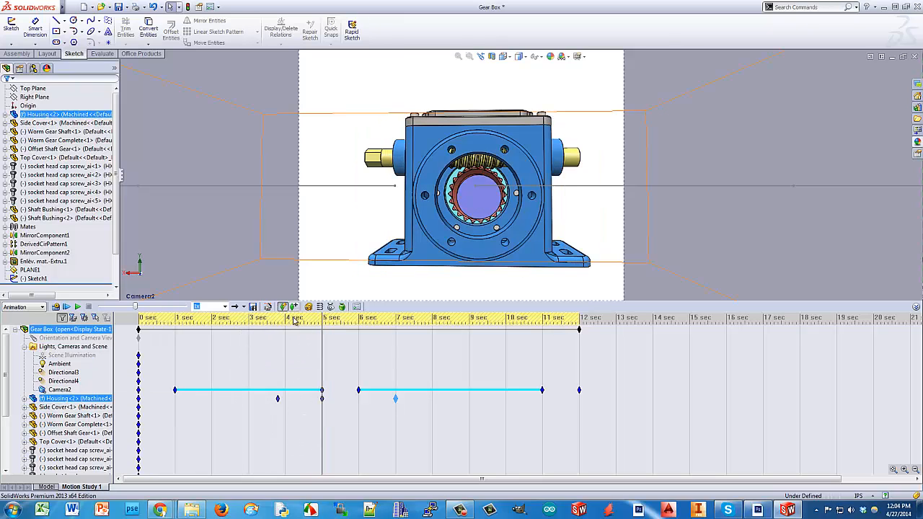
{"action": "left_click", "coordinate": [284, 401]}
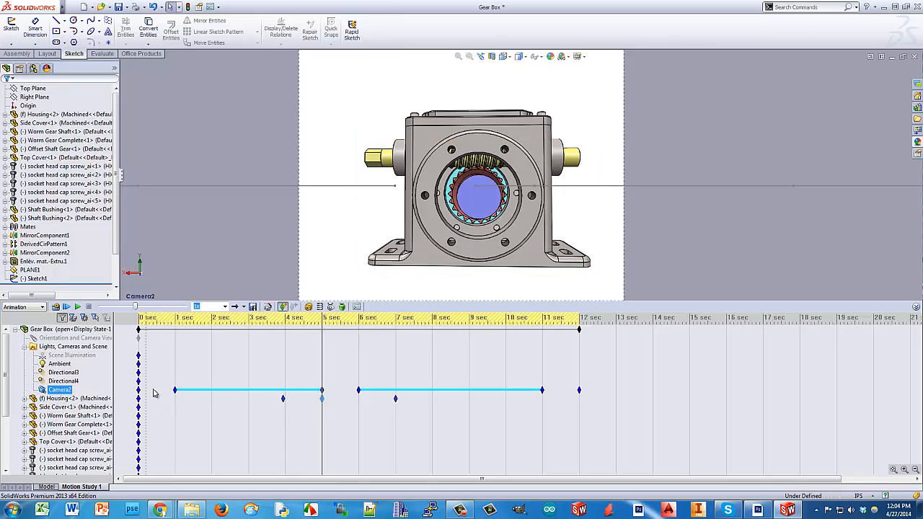
Step: Hide the Housing component at its 5 sec key
{"action": "right_click", "coordinate": [322, 399]}
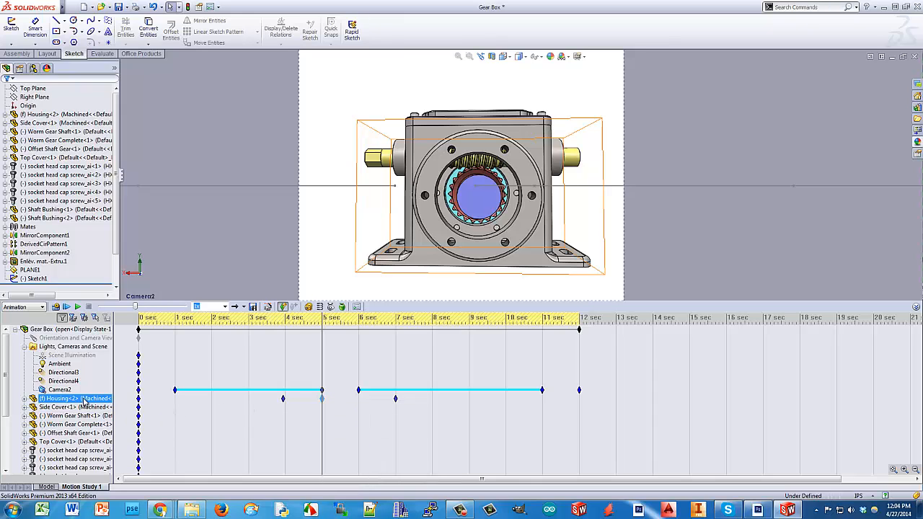
{"action": "right_click", "coordinate": [85, 399]}
{"action": "left_click", "coordinate": [106, 306]}
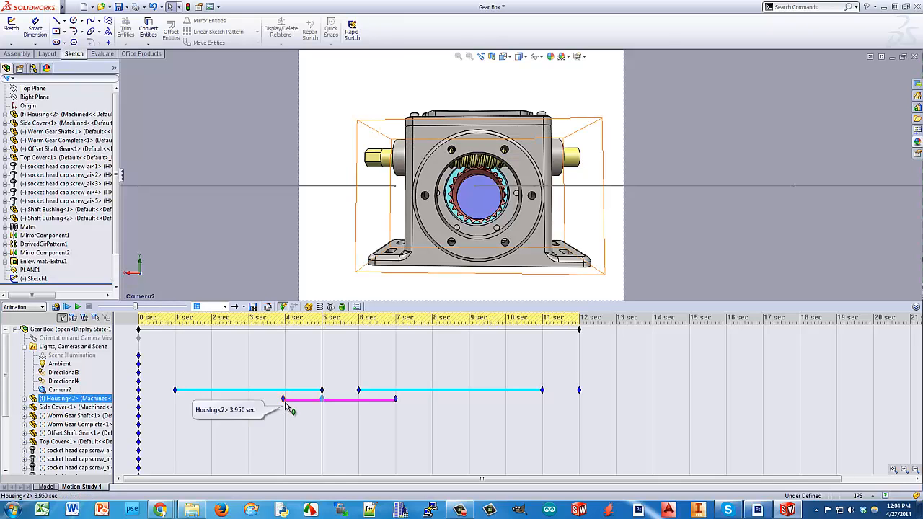
{"action": "left_click_drag", "start_coordinate": [287, 409], "coordinate": [326, 408]}
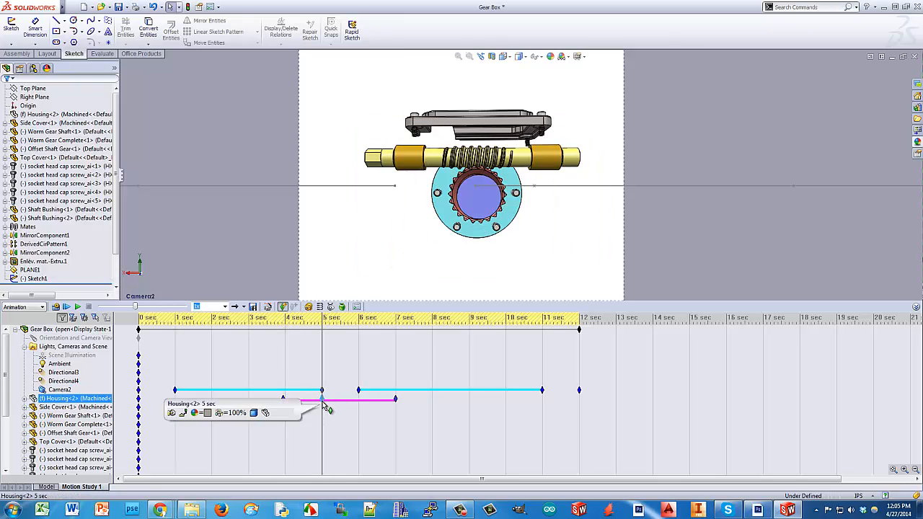
Step: Preview the Housing fade from 5 to 6 sec and copy the hidden 5 sec Housing key to 6 sec
{"action": "left_click", "coordinate": [321, 359]}
{"action": "mouse_move", "coordinate": [319, 358]}
{"action": "left_mouse_down"}
{"action": "mouse_move", "coordinate": [291, 370]}
{"action": "mouse_move", "coordinate": [398, 385]}
{"action": "mouse_move", "coordinate": [324, 390]}
{"action": "mouse_move", "coordinate": [362, 390]}
{"action": "left_mouse_up"}
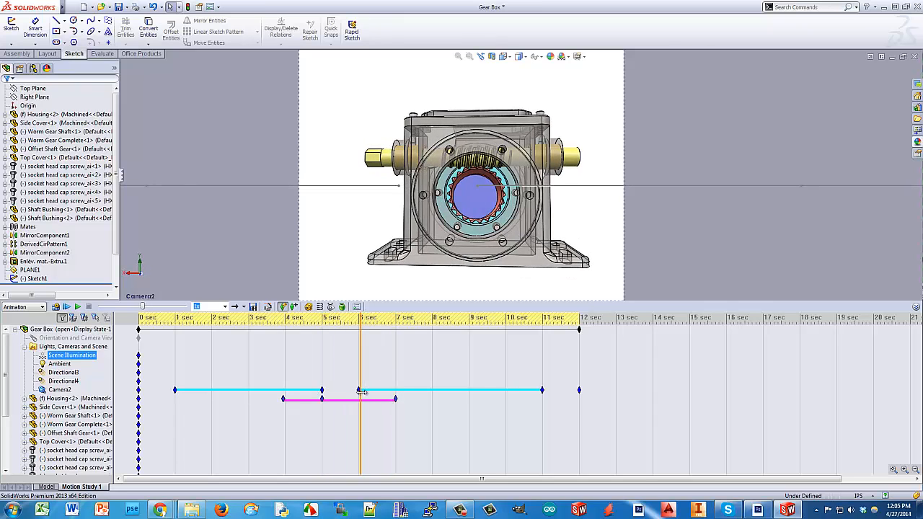
{"action": "left_click", "coordinate": [338, 399]}
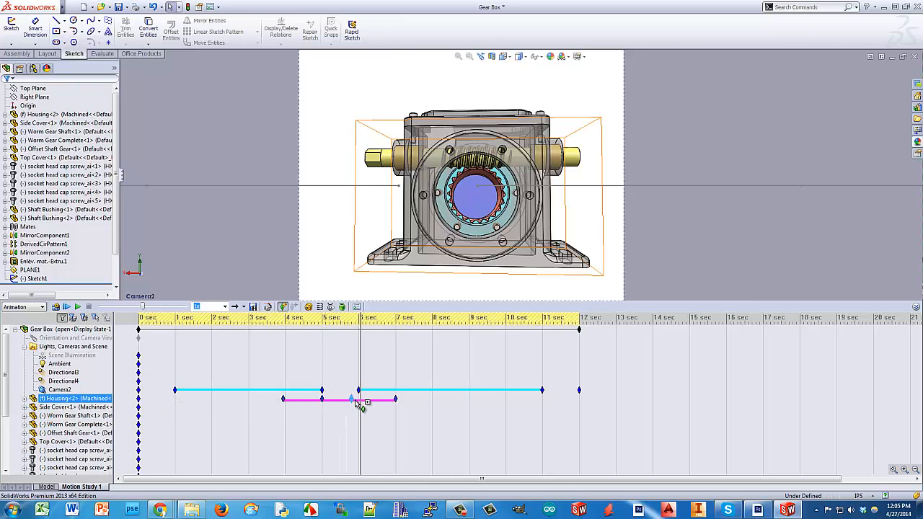
{"action": "left_click", "coordinate": [365, 379]}
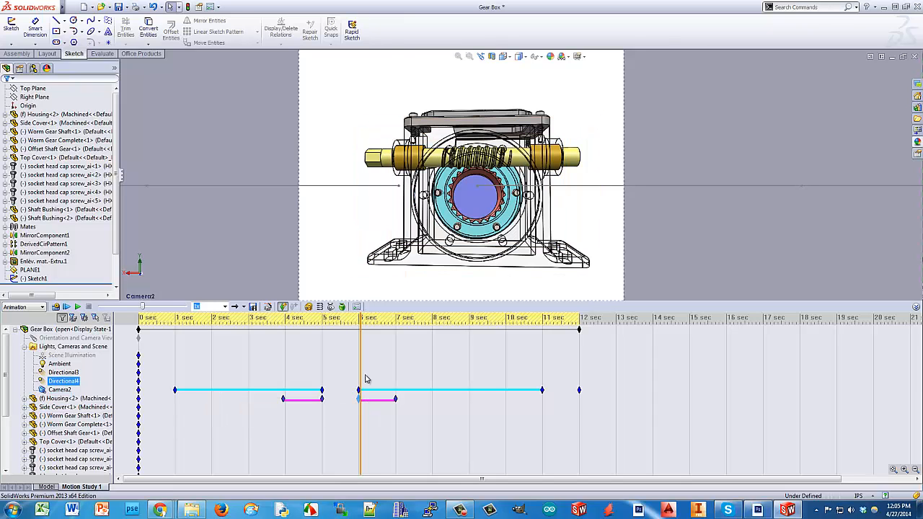
Step: Play the animation to review the Housing fading out and back in, then stop it
{"action": "left_click_drag", "start_coordinate": [362, 358], "coordinate": [242, 377]}
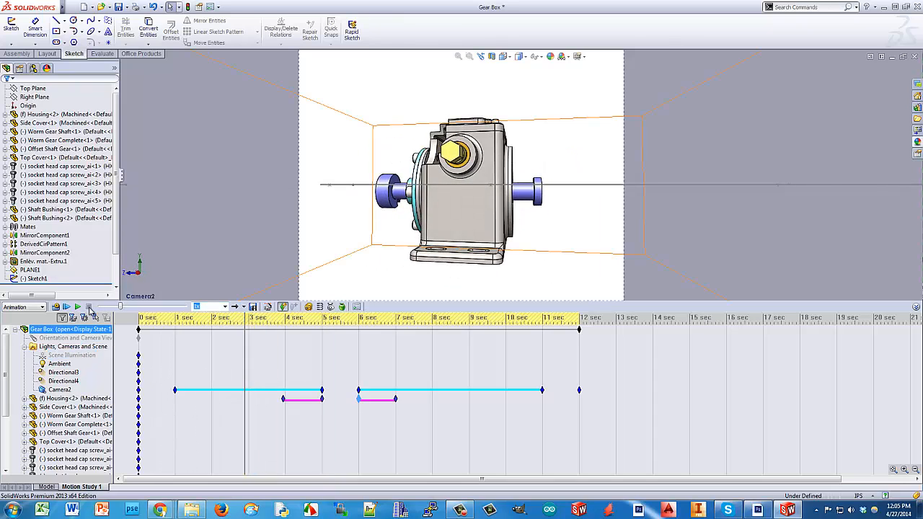
{"action": "left_click", "coordinate": [78, 307]}
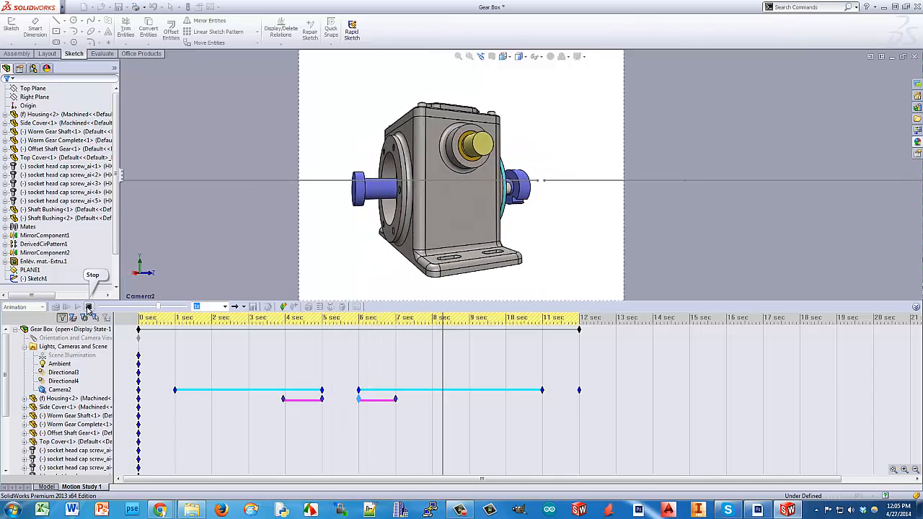
{"action": "left_click", "coordinate": [87, 307]}
Step: Shorten the fades by moving the Housing's 5 sec key to about 4.5 sec and its 6 sec key to about 6.5 sec
{"action": "left_click", "coordinate": [348, 401]}
{"action": "left_click", "coordinate": [347, 399]}
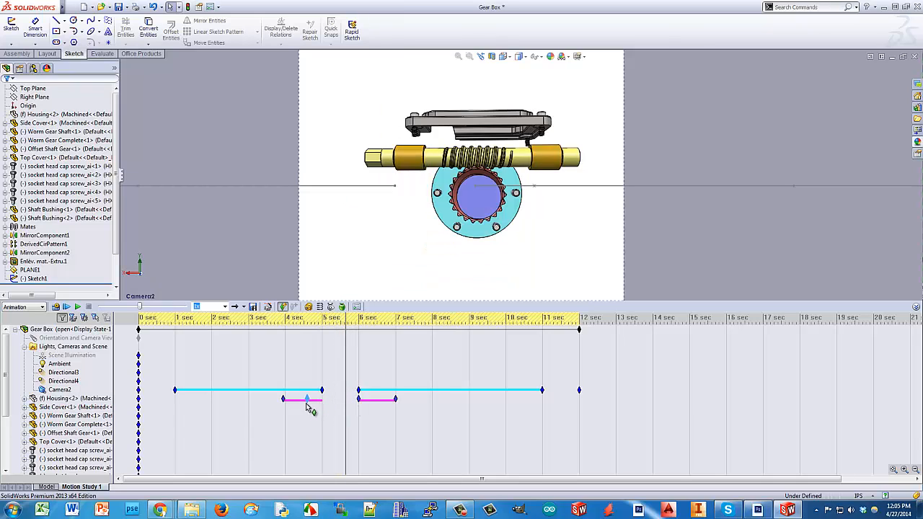
{"action": "left_click_drag", "start_coordinate": [303, 404], "coordinate": [303, 403]}
{"action": "left_click_drag", "start_coordinate": [359, 400], "coordinate": [378, 405]}
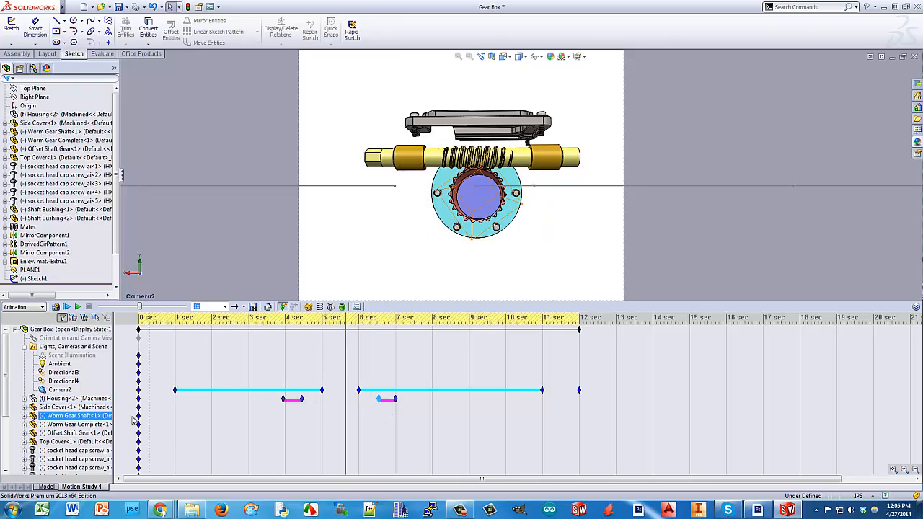
Step: Add Top Cover keys aligned with the Housing keys at 3.95 sec, about 4.5 sec and about 6.5 sec
{"action": "left_click", "coordinate": [74, 442]}
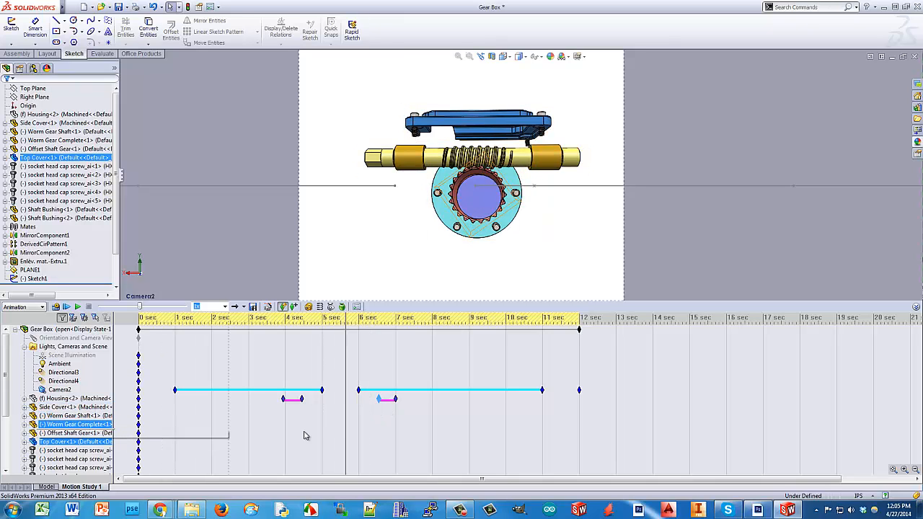
{"action": "left_click_drag", "start_coordinate": [347, 431], "coordinate": [378, 426]}
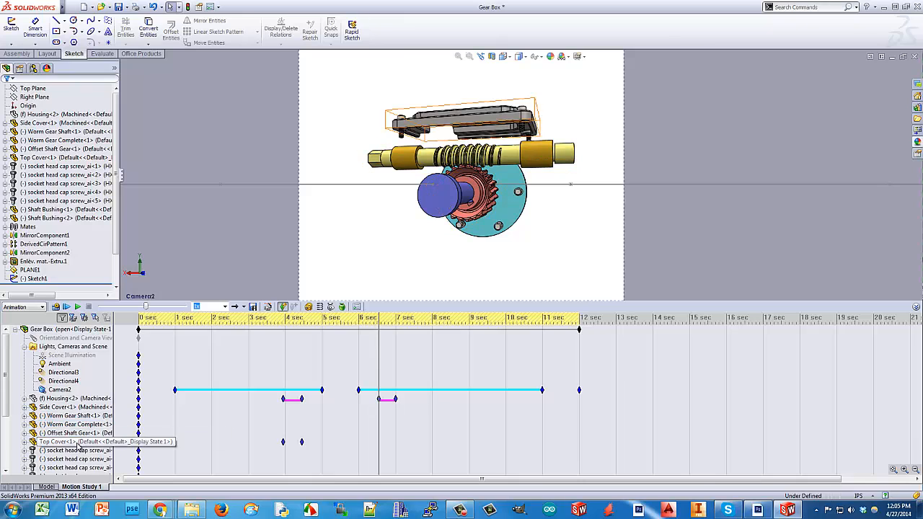
{"action": "left_click", "coordinate": [75, 441]}
{"action": "left_click", "coordinate": [294, 307]}
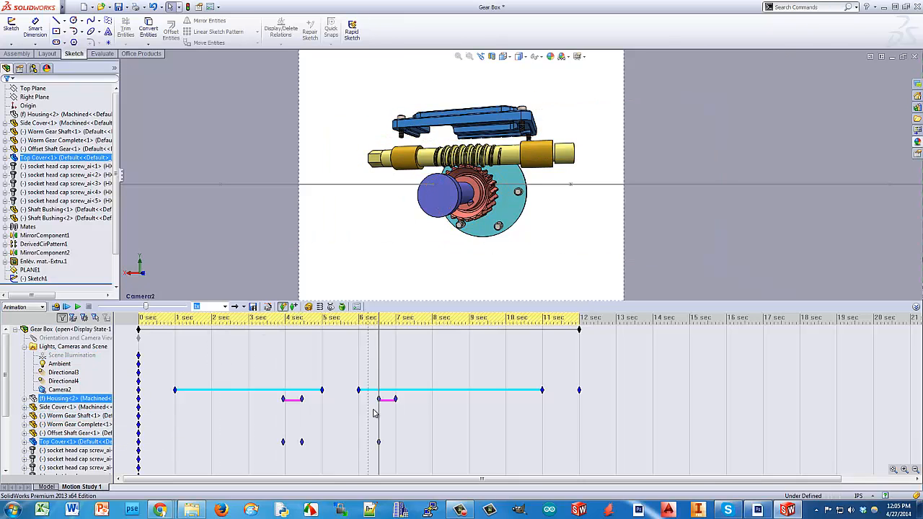
Step: Add a Top Cover key at 7 sec, aligned with the last Housing key
{"action": "left_click_drag", "start_coordinate": [378, 425], "coordinate": [396, 433]}
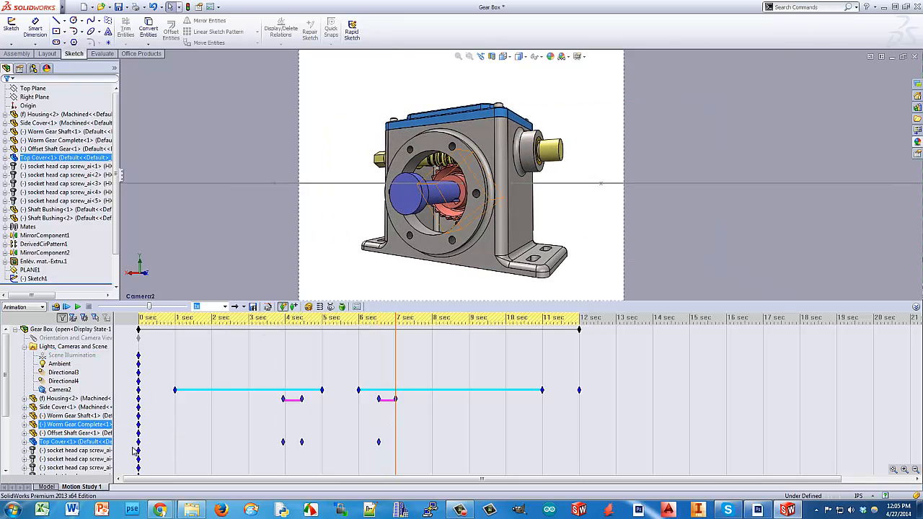
{"action": "left_click", "coordinate": [91, 442]}
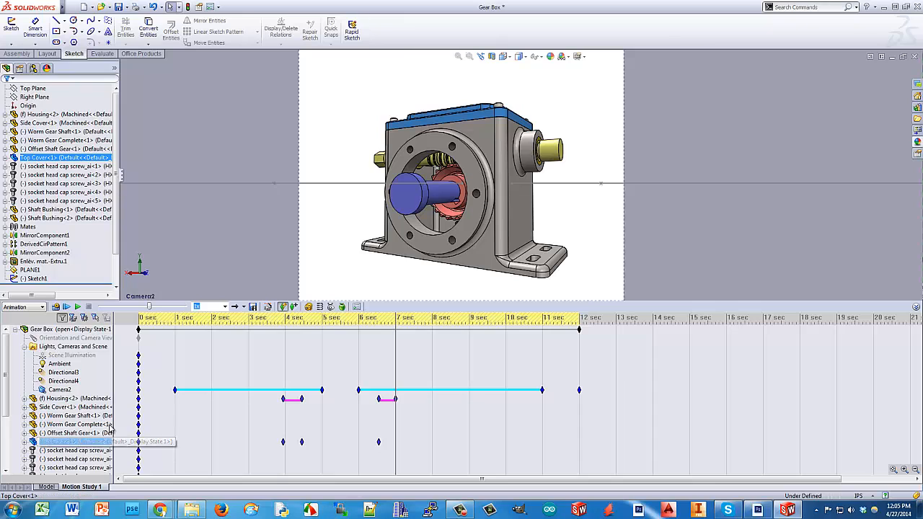
{"action": "left_click", "coordinate": [294, 308]}
Step: Hide the Top Cover at its key at about 4.5 sec
{"action": "left_click", "coordinate": [302, 442]}
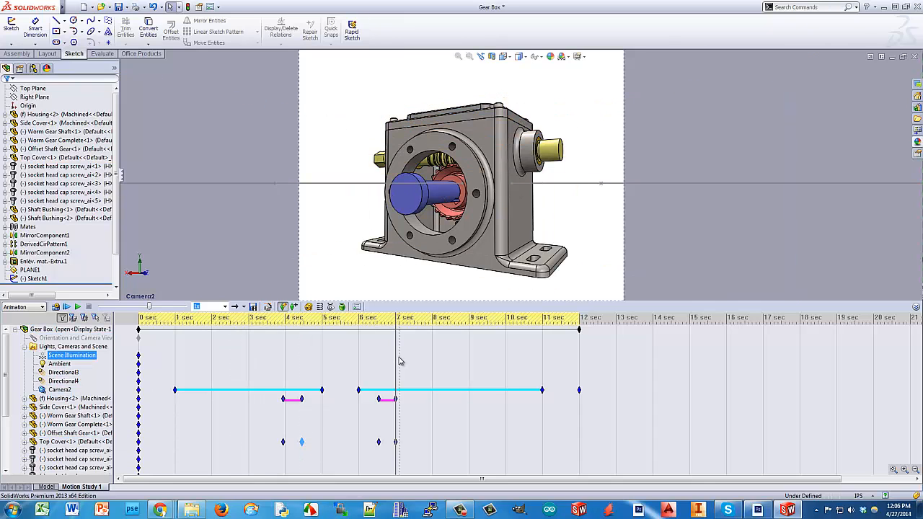
{"action": "left_click_drag", "start_coordinate": [396, 358], "coordinate": [301, 395]}
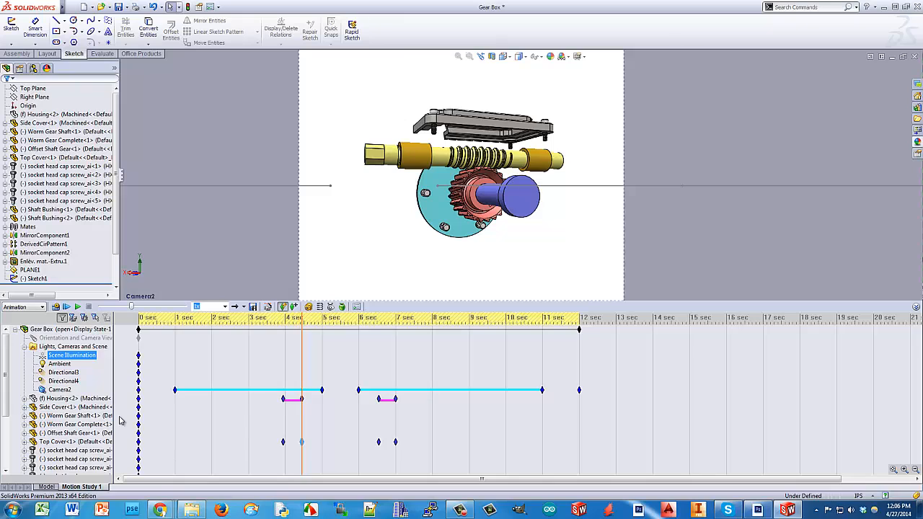
{"action": "left_click", "coordinate": [64, 441]}
{"action": "right_click", "coordinate": [65, 441]}
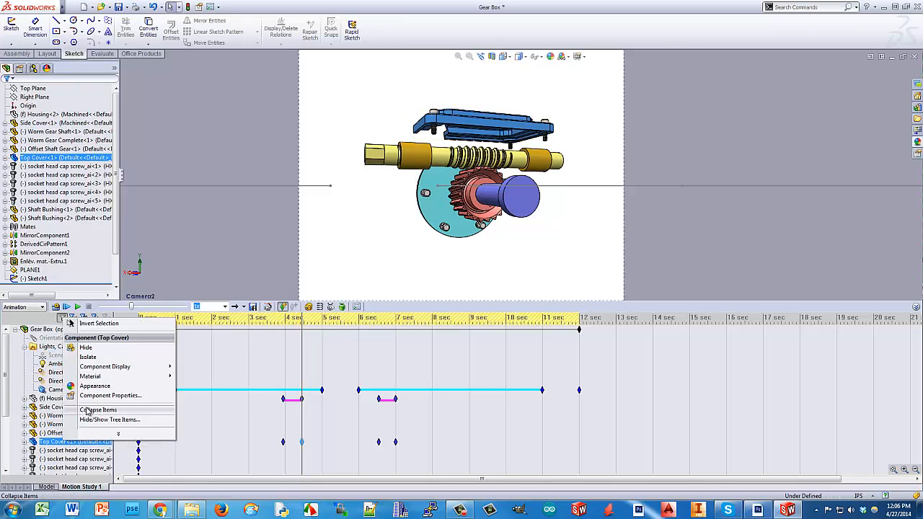
{"action": "left_click", "coordinate": [93, 353]}
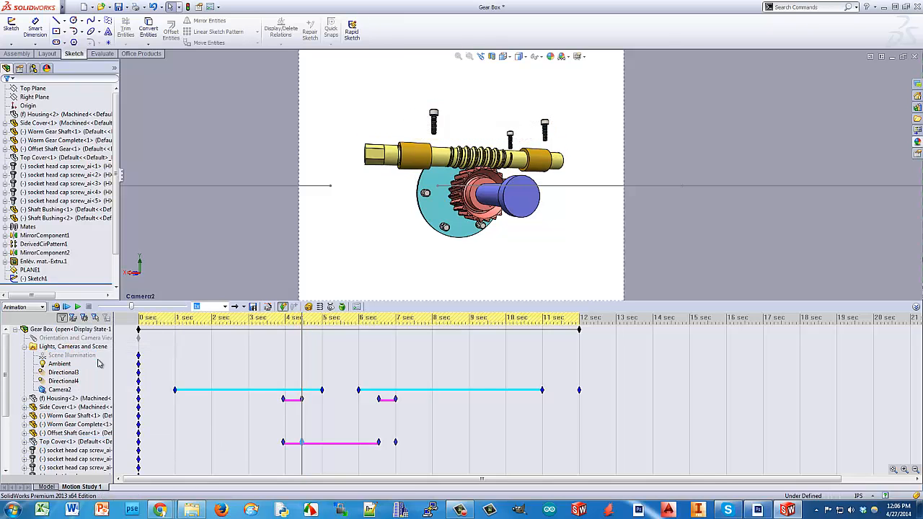
Step: Try copying the hidden Top Cover key at about 4.5 sec to about 5.4 sec
{"action": "left_click", "coordinate": [302, 448]}
{"action": "left_click", "coordinate": [302, 444]}
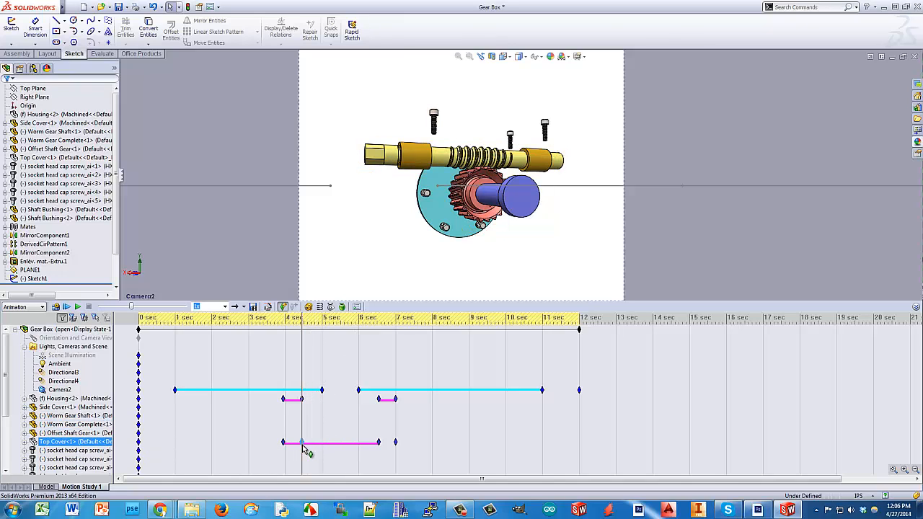
{"action": "left_click", "coordinate": [337, 450]}
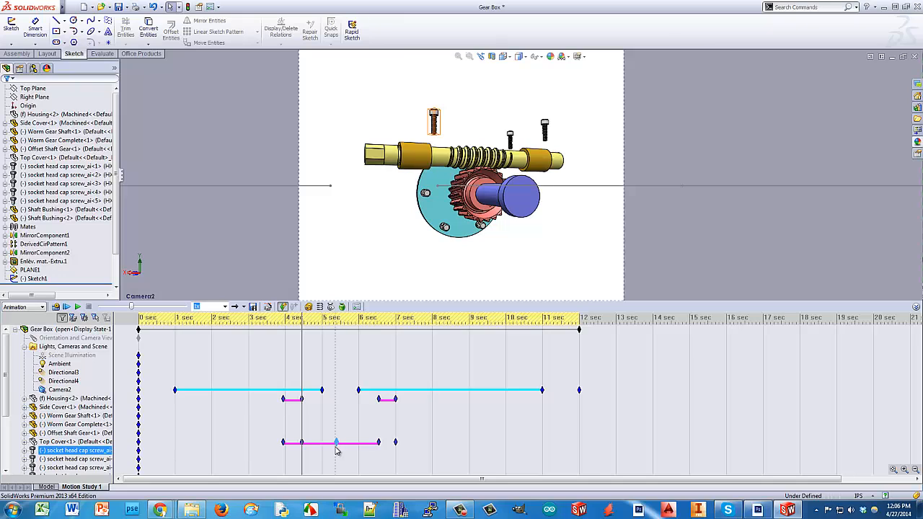
Step: Scrub through the Top Cover's fade and delete its keys at about 5.4 sec and 6.5 sec
{"action": "left_click", "coordinate": [405, 441]}
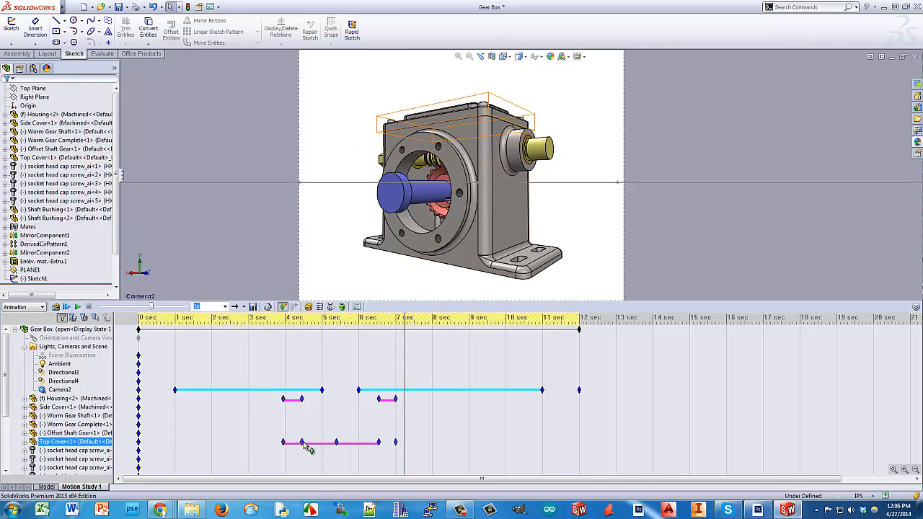
{"action": "left_click", "coordinate": [268, 441]}
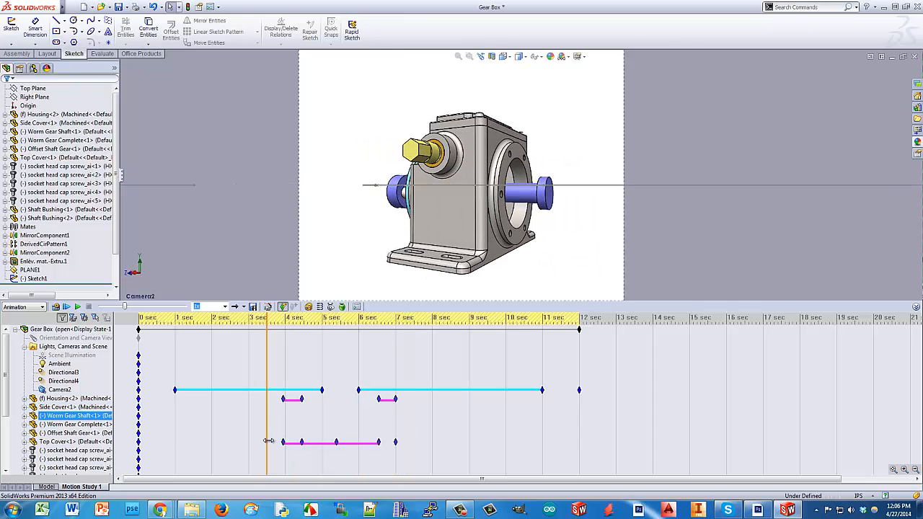
{"action": "left_click_drag", "start_coordinate": [268, 441], "coordinate": [369, 446]}
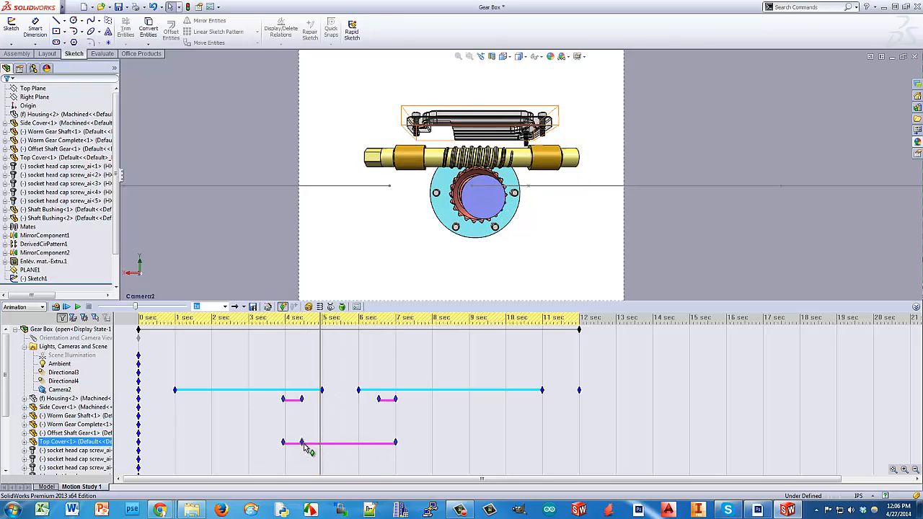
Step: Copy the hidden Top Cover key at about 4.5 sec and place the copy at about 6.5 sec
{"action": "left_click", "coordinate": [302, 444]}
{"action": "left_click", "coordinate": [323, 437]}
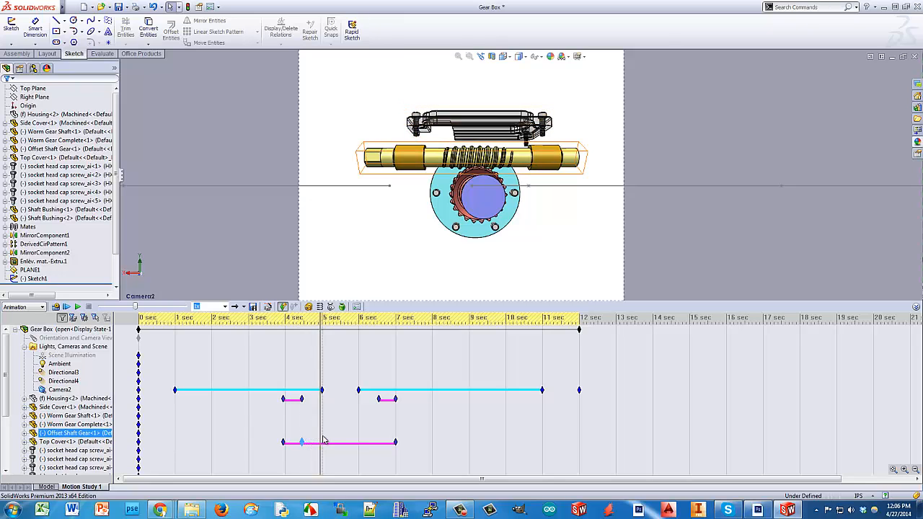
{"action": "left_click", "coordinate": [302, 443]}
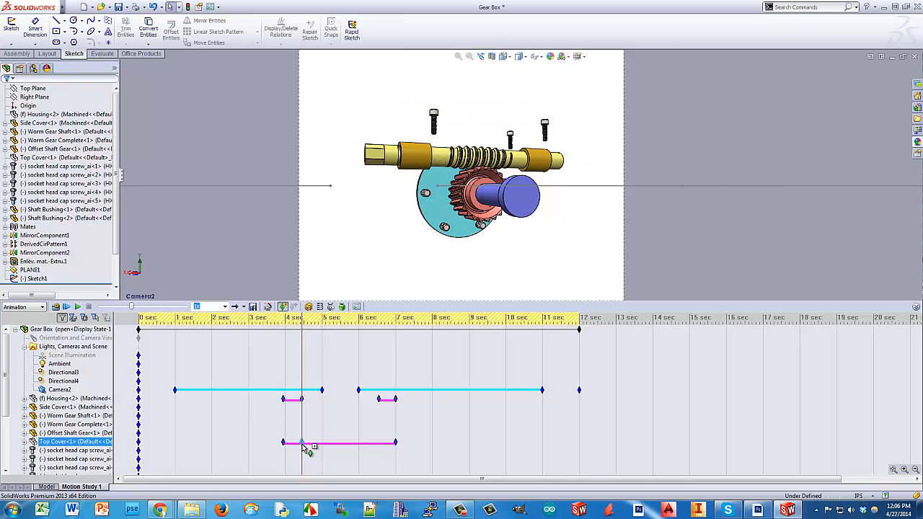
{"action": "left_click_drag", "start_coordinate": [339, 445], "coordinate": [339, 445], "text": "ctrl"}
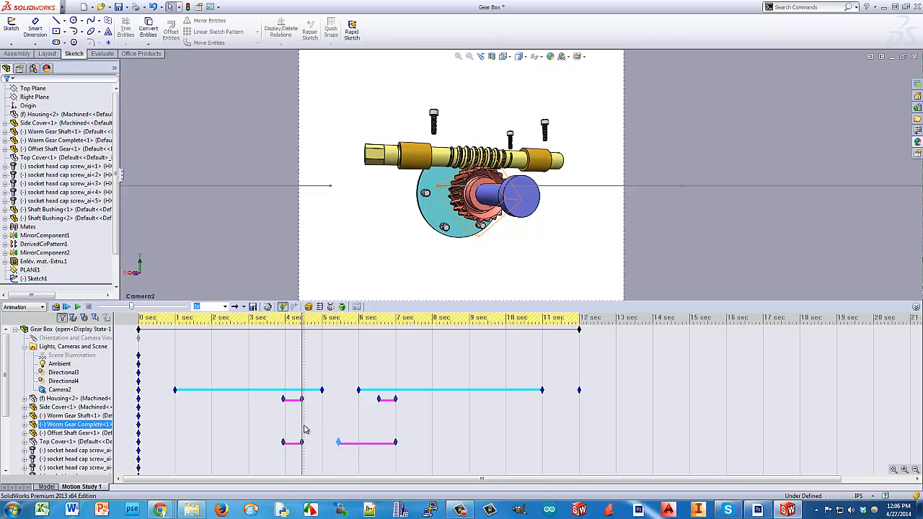
{"action": "left_click", "coordinate": [337, 443]}
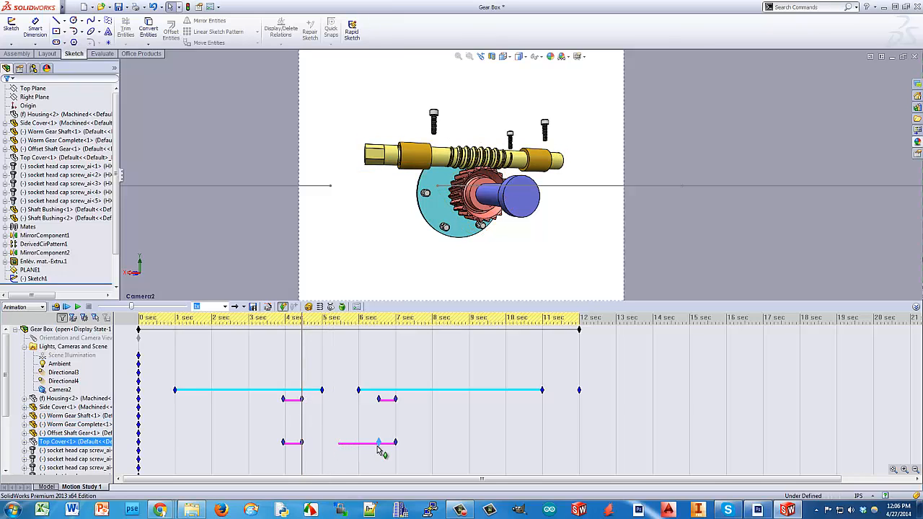
Step: Scrub the timeline between about 4.5 and 6.3 sec to review the Top Cover's fade
{"action": "left_click", "coordinate": [302, 416]}
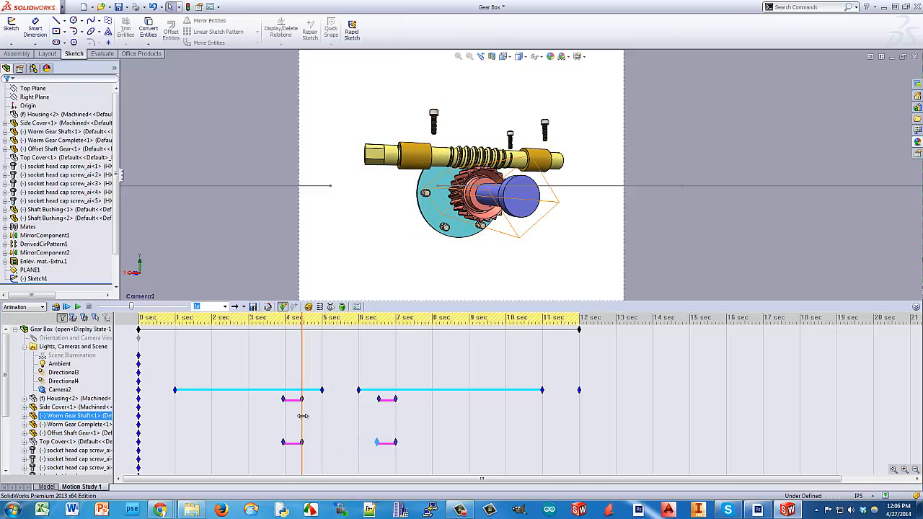
{"action": "left_click_drag", "start_coordinate": [300, 418], "coordinate": [371, 441]}
{"action": "left_click", "coordinate": [368, 434]}
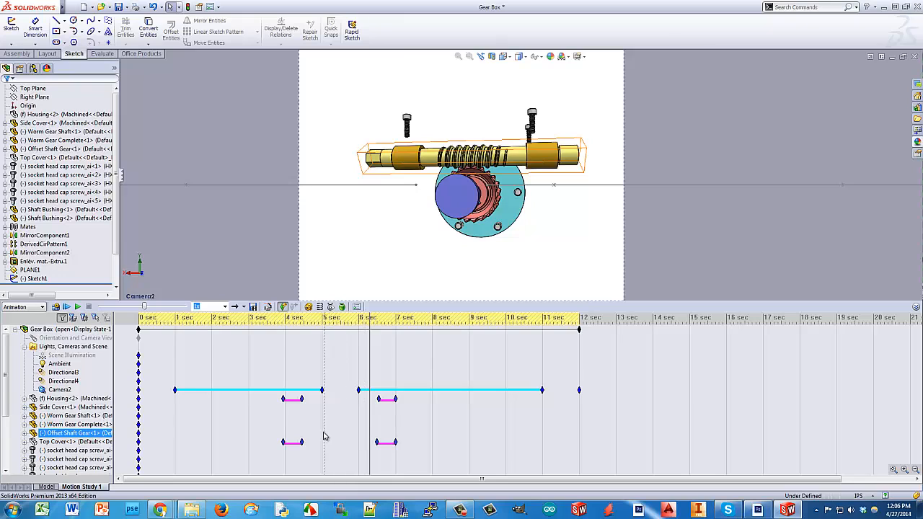
Step: Add keys at about 4.95 sec for the five socket head cap screws
{"action": "scroll", "coordinate": [317, 435], "scroll_direction": "down", "scroll_amount": 1}
{"action": "left_click", "coordinate": [45, 424]}
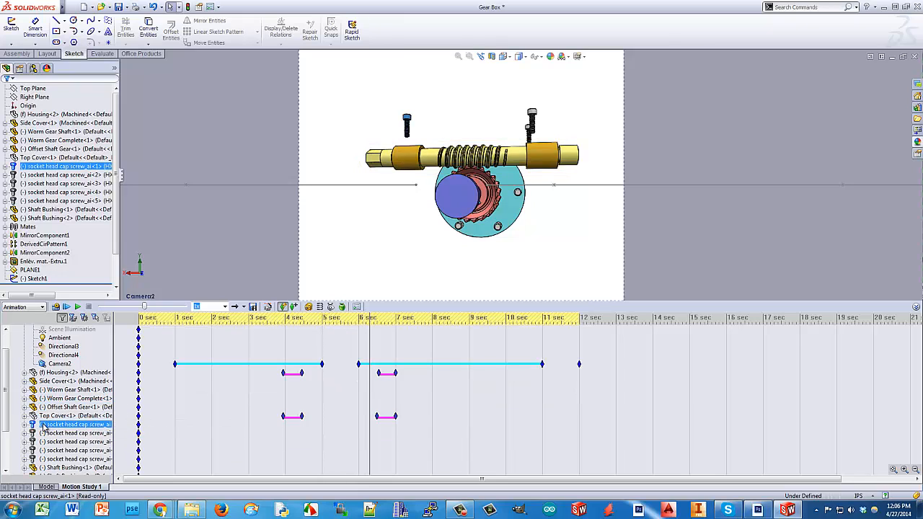
{"action": "left_click", "coordinate": [68, 458], "text": "shift"}
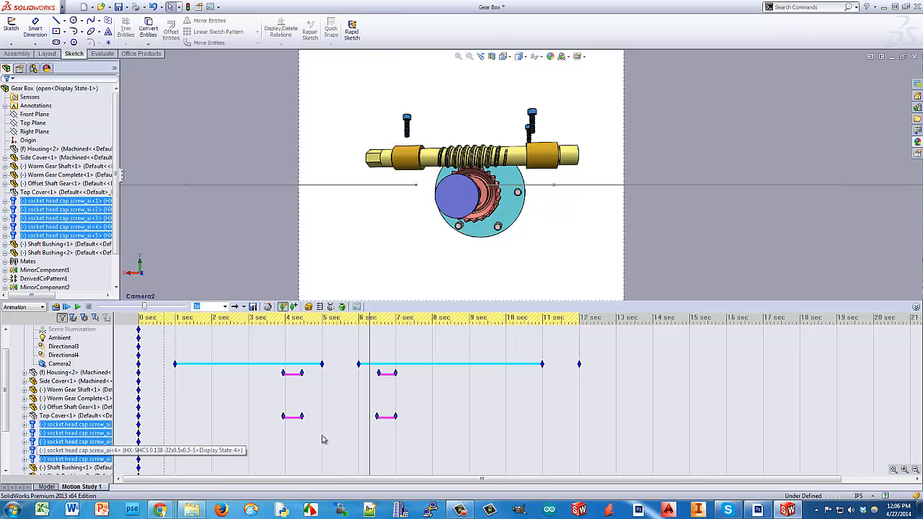
{"action": "left_click_drag", "start_coordinate": [370, 406], "coordinate": [321, 419]}
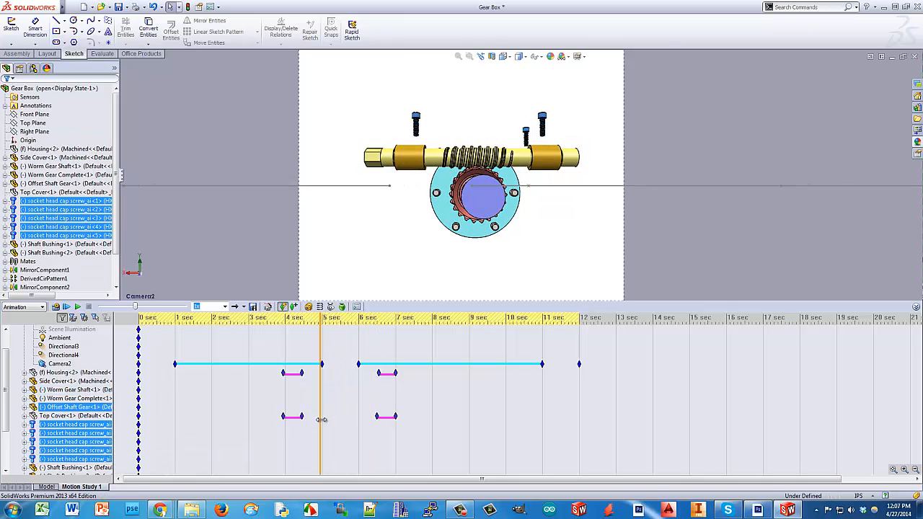
{"action": "left_click", "coordinate": [291, 308]}
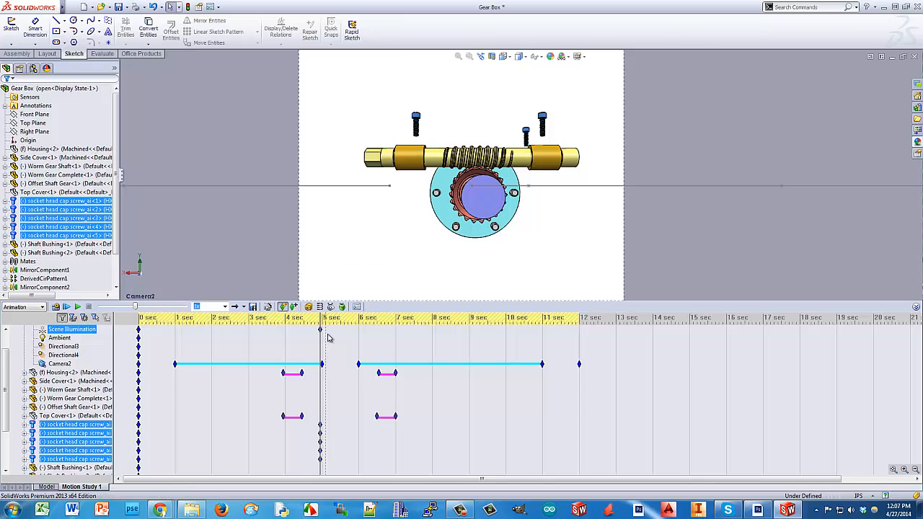
Step: Add further keys for the five cap screws at about 5.5, 6.05 and 6.65 sec
{"action": "left_click_drag", "start_coordinate": [321, 343], "coordinate": [331, 346]}
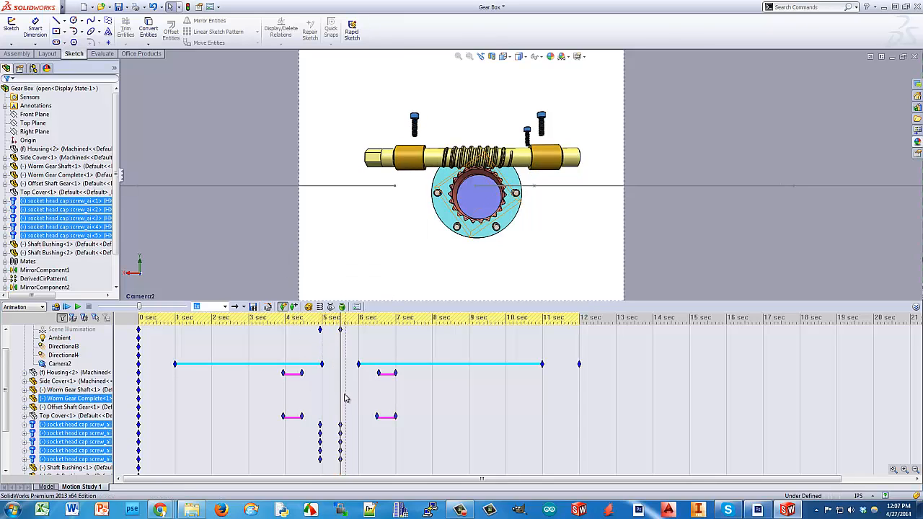
{"action": "left_click_drag", "start_coordinate": [340, 403], "coordinate": [383, 396]}
{"action": "left_click", "coordinate": [295, 307]}
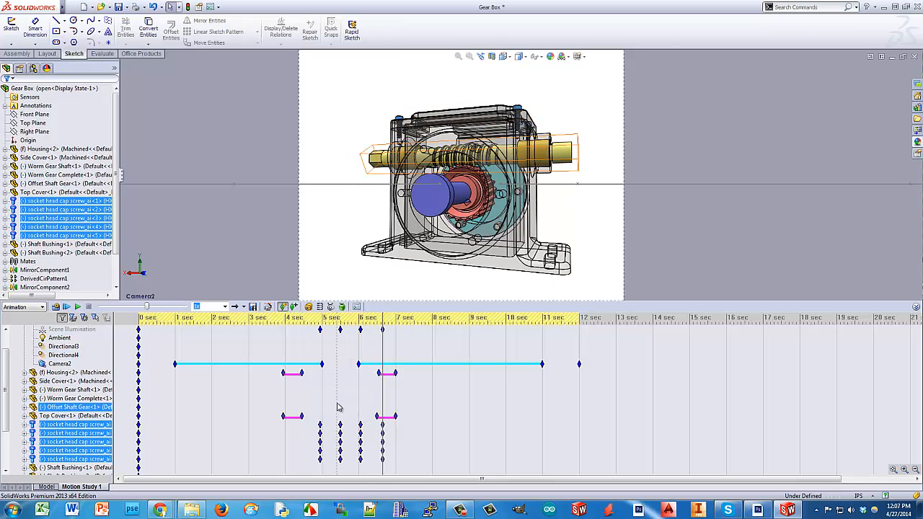
Step: Hide all five socket head cap screws at their keys at about 5.5 sec
{"action": "left_click_drag", "start_coordinate": [336, 411], "coordinate": [347, 468]}
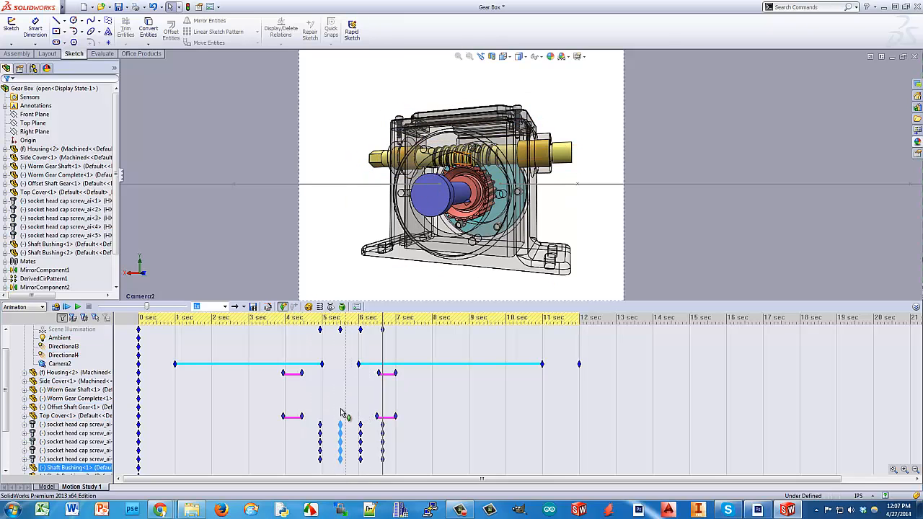
{"action": "left_click", "coordinate": [337, 320]}
{"action": "left_click_drag", "start_coordinate": [339, 320], "coordinate": [341, 324]}
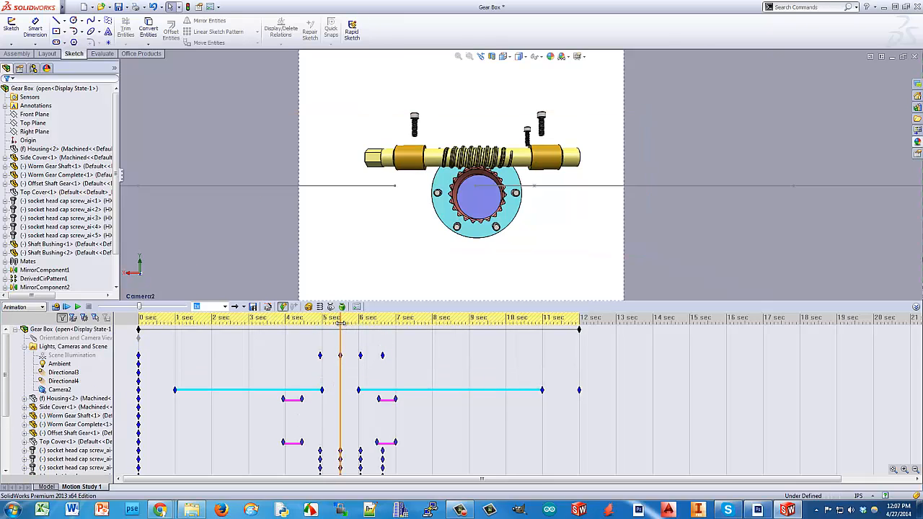
{"action": "scroll", "coordinate": [365, 422], "scroll_direction": "down", "scroll_amount": 2}
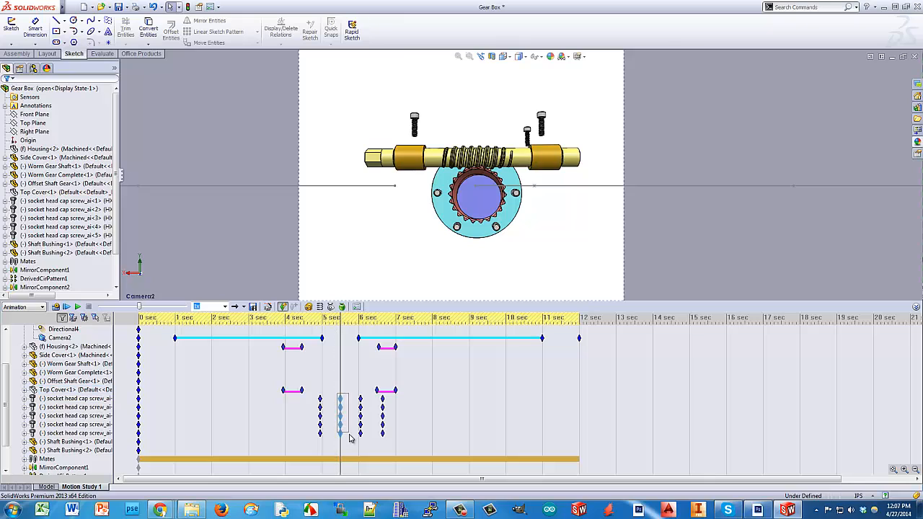
{"action": "left_click", "coordinate": [52, 401]}
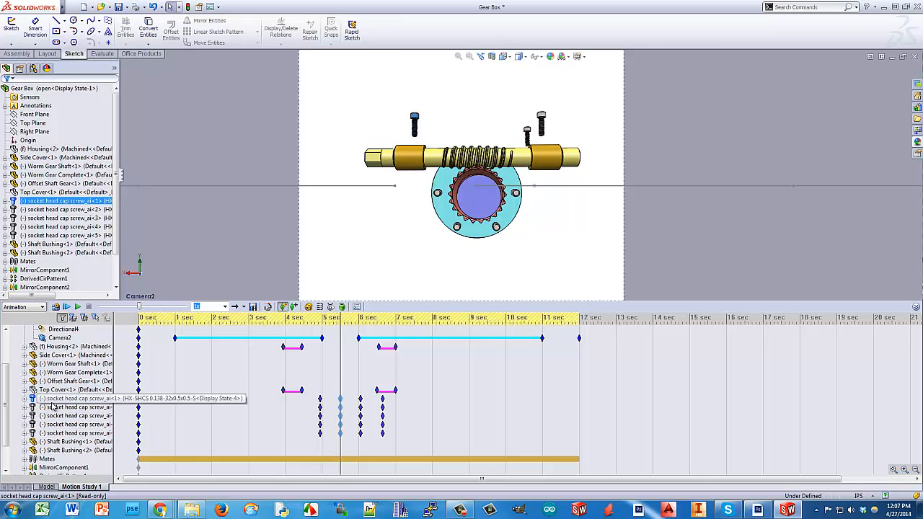
{"action": "left_click", "coordinate": [58, 435], "text": "shift"}
{"action": "right_click", "coordinate": [78, 409]}
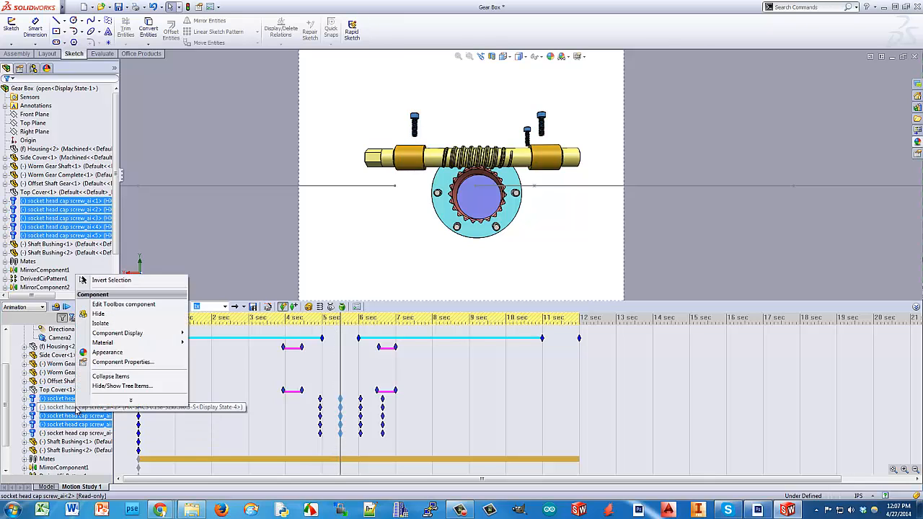
{"action": "left_click", "coordinate": [95, 315]}
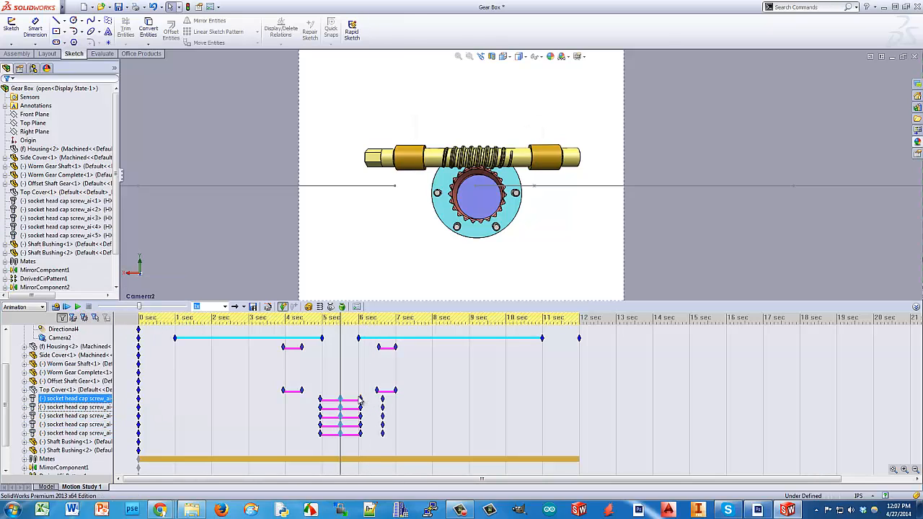
Step: Delete the cap screw keys at about 6.05 sec and copy the hidden 5.5 sec keys to 6.1 sec
{"action": "left_click_drag", "start_coordinate": [357, 395], "coordinate": [366, 429]}
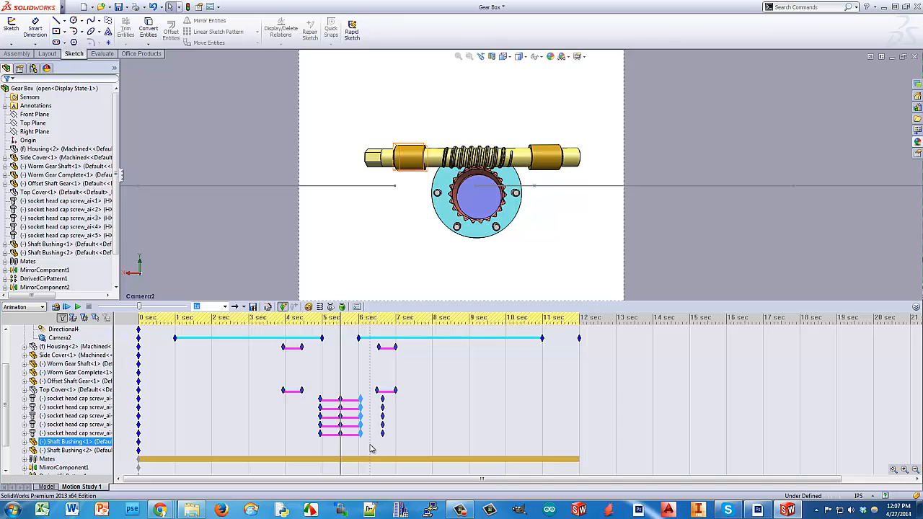
{"action": "key", "text": "Delete"}
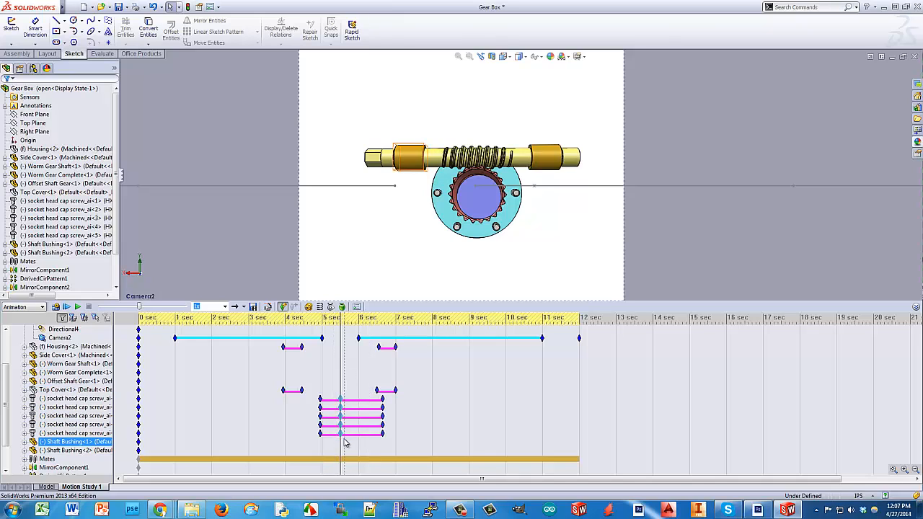
{"action": "left_click", "coordinate": [342, 434]}
{"action": "left_click_drag", "start_coordinate": [362, 438], "coordinate": [362, 439], "text": "ctrl"}
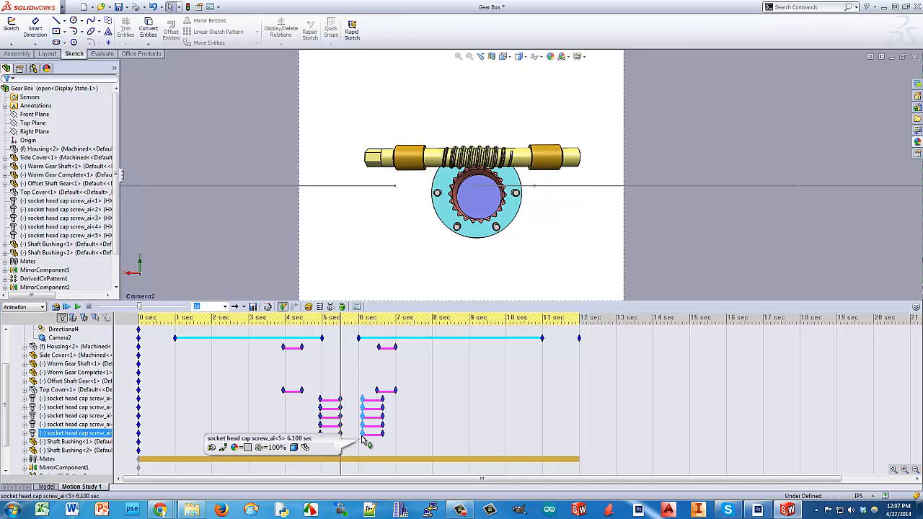
Step: Move the cap screws' first pair of fade keys earlier so the fade-out starts at about 4 sec
{"action": "left_click_drag", "start_coordinate": [340, 356], "coordinate": [311, 420]}
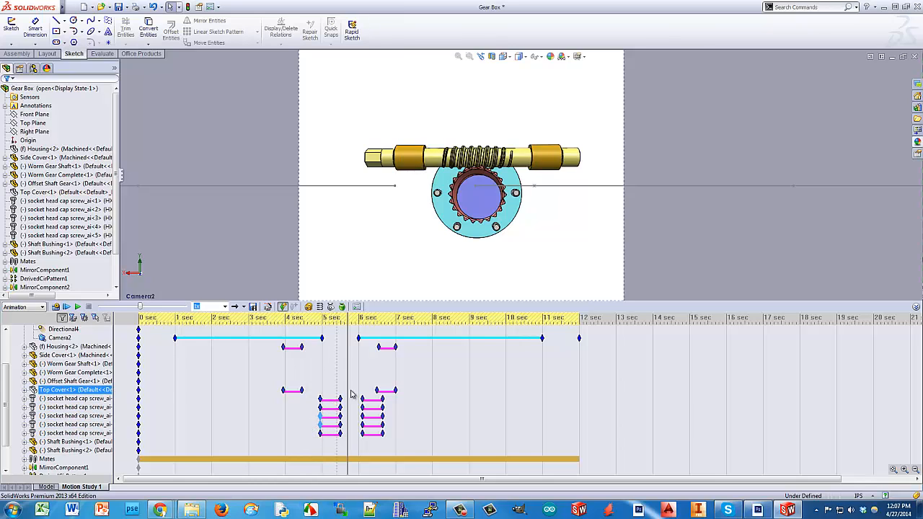
{"action": "left_click_drag", "start_coordinate": [351, 394], "coordinate": [322, 442]}
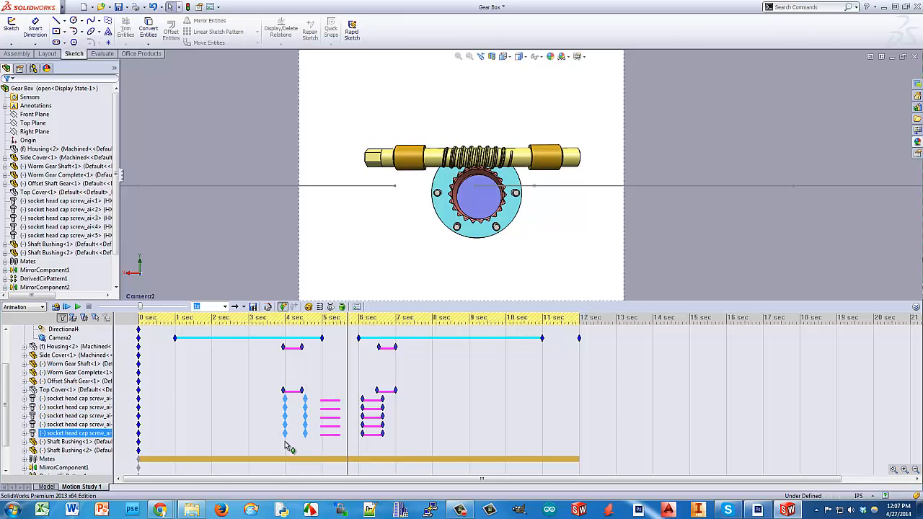
{"action": "left_click_drag", "start_coordinate": [286, 450], "coordinate": [286, 450]}
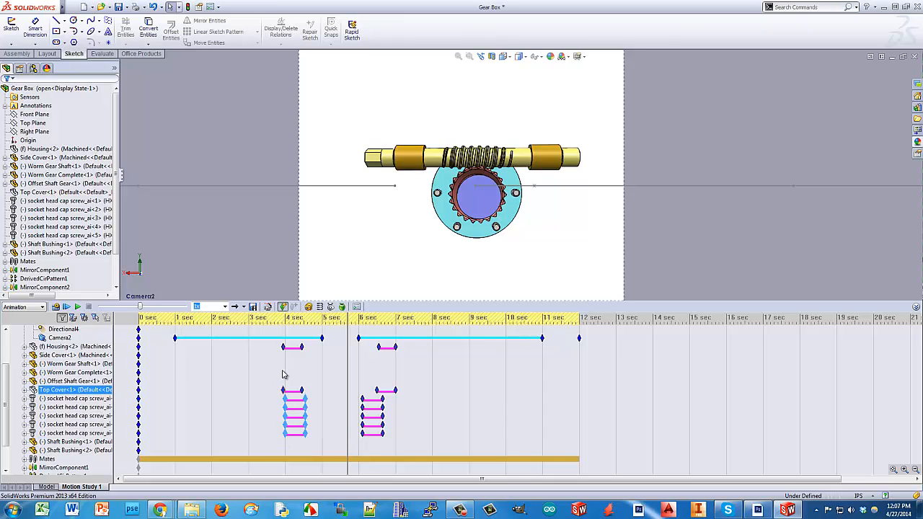
Step: Shift the housing and top cover fade-out keys to 4 sec and all fade-in keys to about 6 and 6.5 sec
{"action": "mouse_move", "coordinate": [278, 345]}
{"action": "left_mouse_down"}
{"action": "mouse_move", "coordinate": [316, 397]}
{"action": "mouse_move", "coordinate": [393, 443]}
{"action": "mouse_move", "coordinate": [353, 404]}
{"action": "mouse_move", "coordinate": [358, 392]}
{"action": "mouse_move", "coordinate": [391, 445]}
{"action": "mouse_move", "coordinate": [381, 436]}
{"action": "mouse_move", "coordinate": [411, 433]}
{"action": "mouse_move", "coordinate": [352, 395]}
{"action": "left_mouse_up"}
{"action": "left_click", "coordinate": [395, 448]}
{"action": "left_click", "coordinate": [389, 446]}
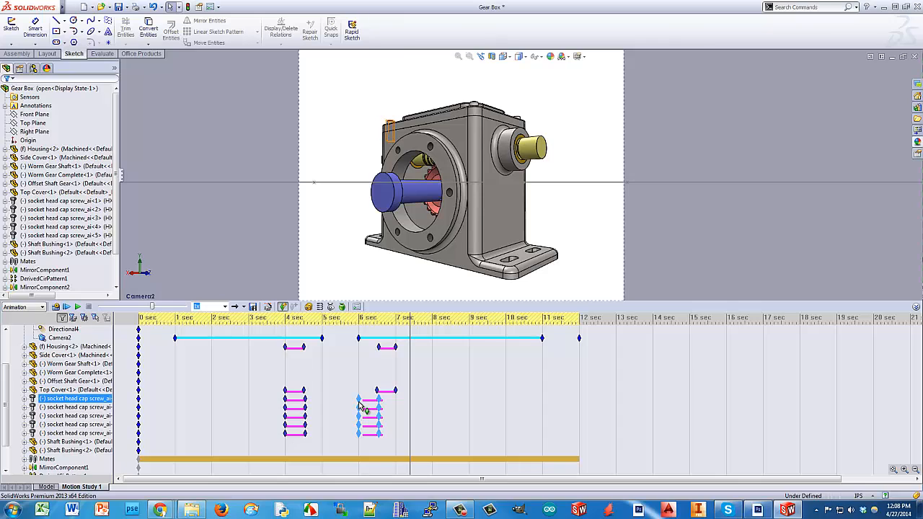
{"action": "left_click", "coordinate": [377, 347]}
{"action": "left_click_drag", "start_coordinate": [367, 349], "coordinate": [385, 394]}
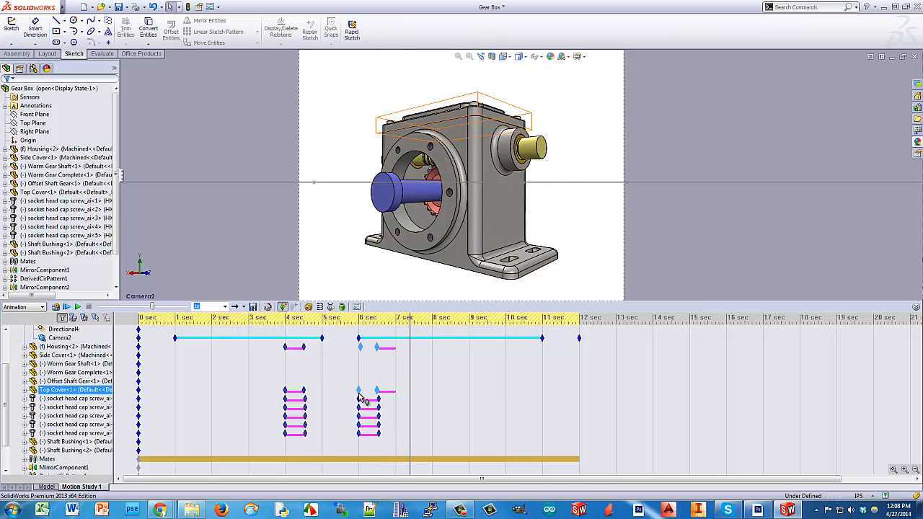
Step: Move the housing and top cover fade-out end keys to about 4.6 sec, in line with the cap screw keys
{"action": "left_click", "coordinate": [305, 348]}
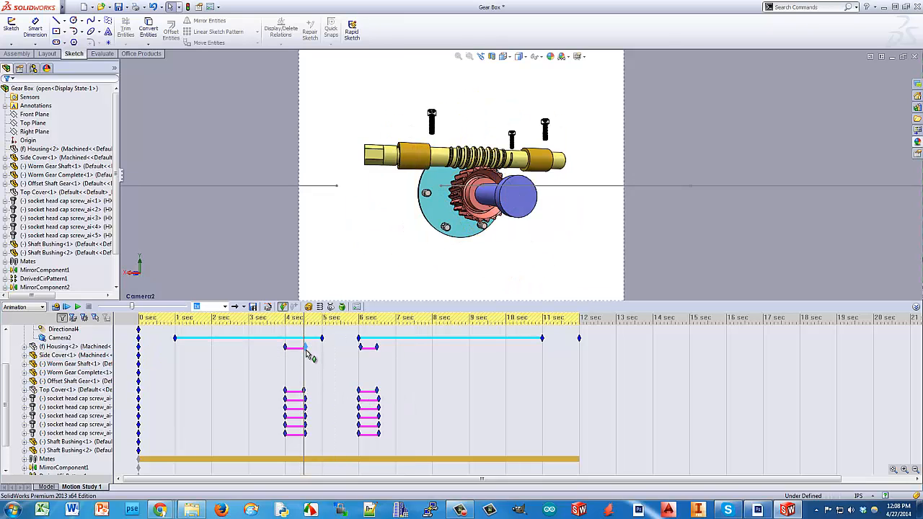
{"action": "left_click", "coordinate": [306, 347]}
{"action": "left_click", "coordinate": [303, 390]}
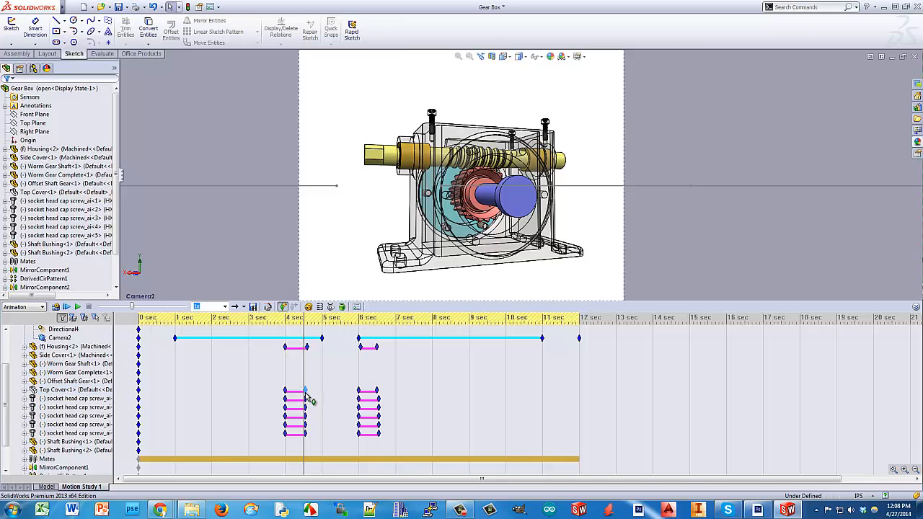
{"action": "left_click", "coordinate": [330, 391]}
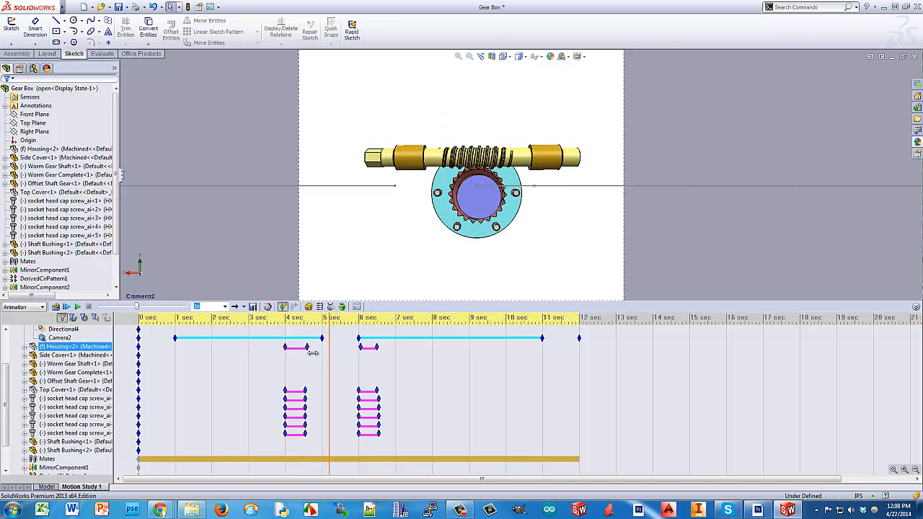
Step: Play the motion study to review the adjusted fade timing
{"action": "left_click", "coordinate": [202, 329]}
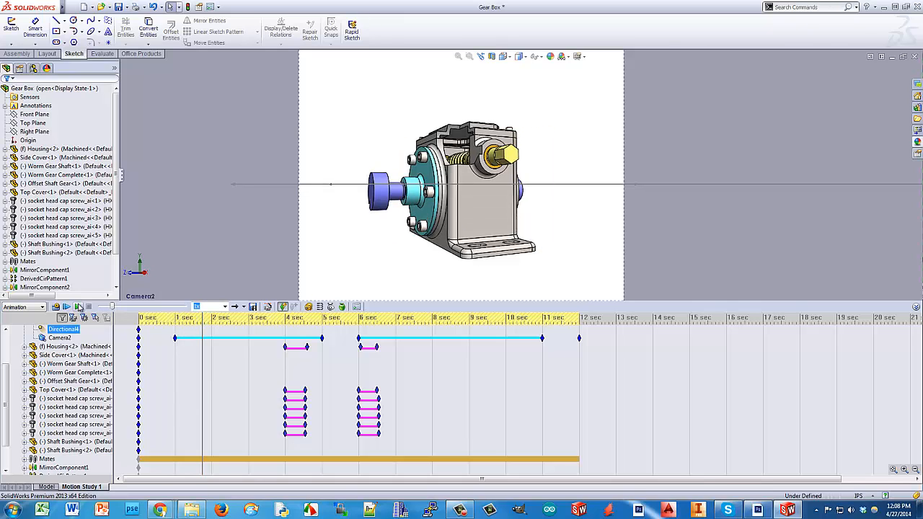
{"action": "left_click", "coordinate": [79, 307]}
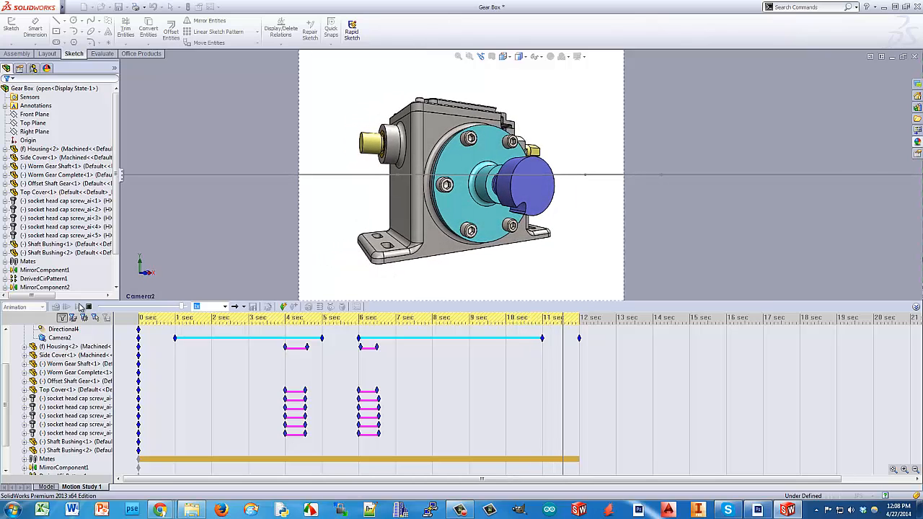
{"action": "left_click", "coordinate": [418, 396]}
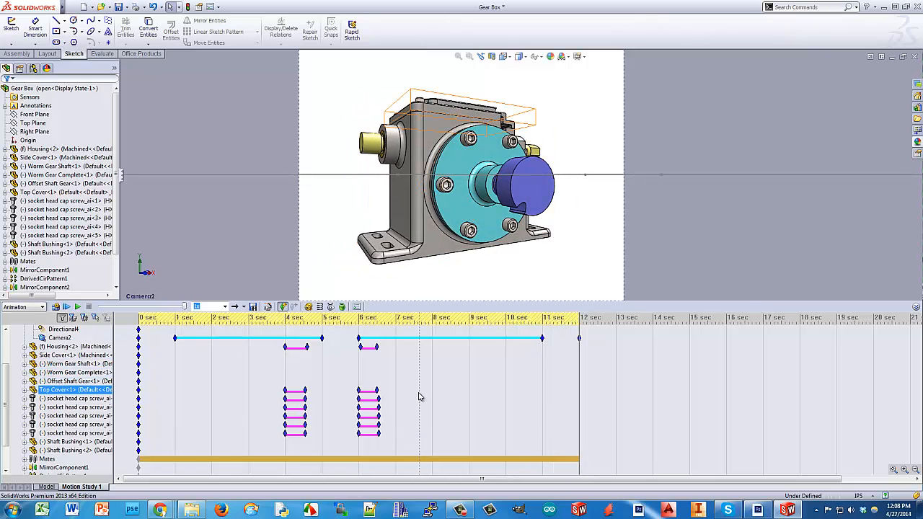
{"action": "left_click", "coordinate": [424, 398]}
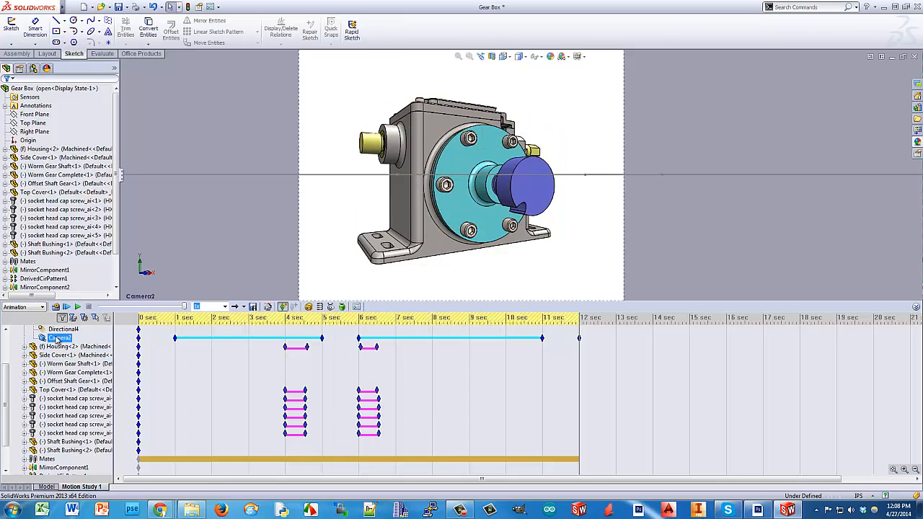
Step: Leave the camera view and add a constant-speed 100 RPM rotary motor to the cylindrical end face of the offset shaft gear
{"action": "right_click", "coordinate": [58, 339]}
{"action": "left_click", "coordinate": [88, 352]}
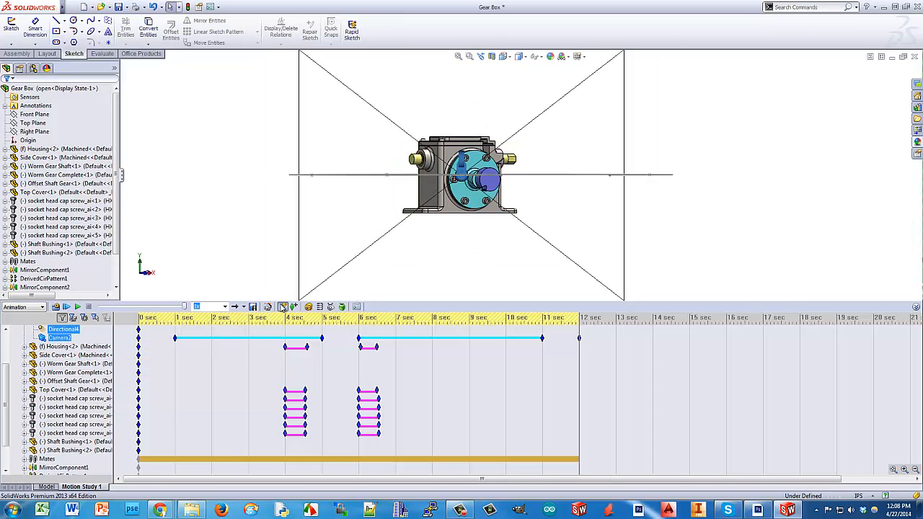
{"action": "left_click", "coordinate": [314, 308]}
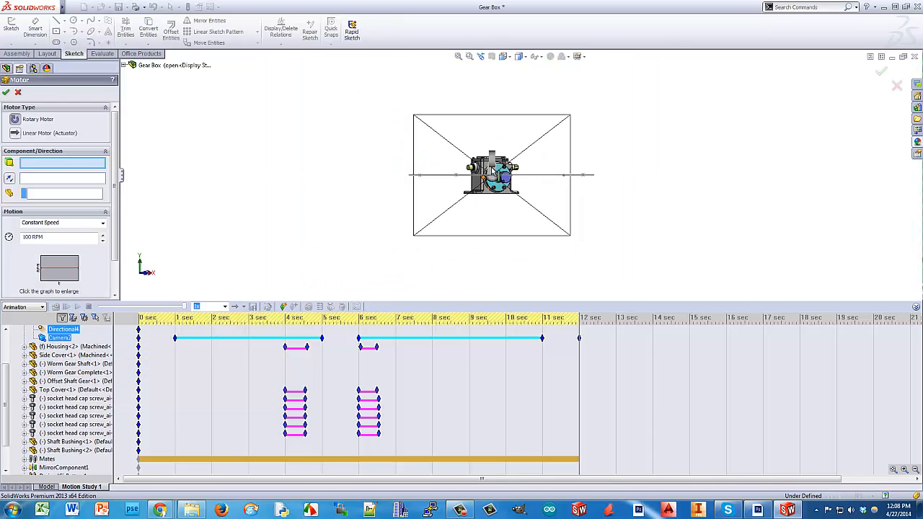
{"action": "scroll", "coordinate": [493, 150], "scroll_direction": "down", "scroll_amount": 8}
{"action": "scroll", "coordinate": [588, 235], "scroll_direction": "up", "scroll_amount": 3}
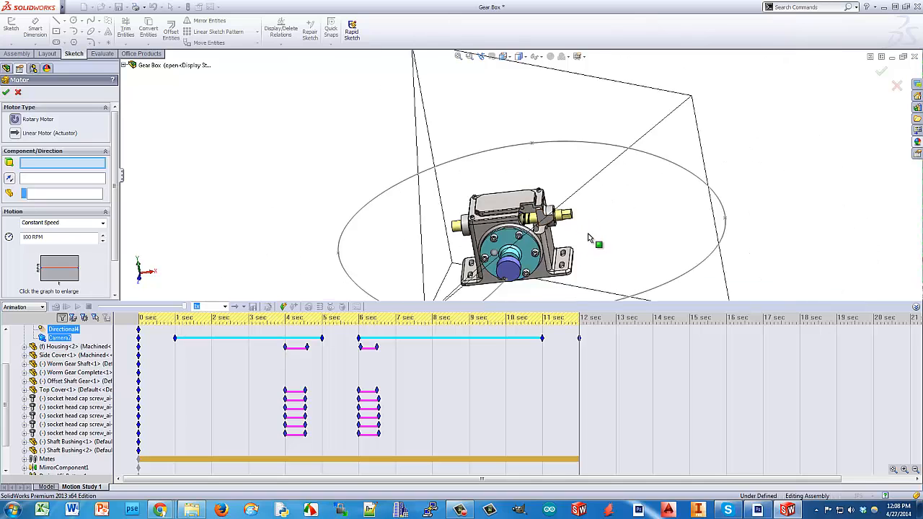
{"action": "scroll", "coordinate": [592, 238], "scroll_direction": "down", "scroll_amount": 5}
{"action": "scroll", "coordinate": [507, 167], "scroll_direction": "down", "scroll_amount": 3}
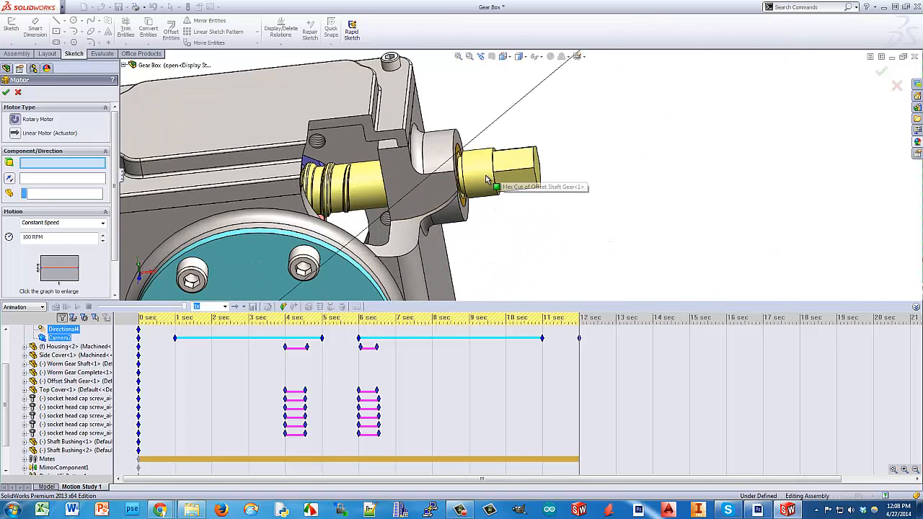
{"action": "left_click", "coordinate": [481, 177]}
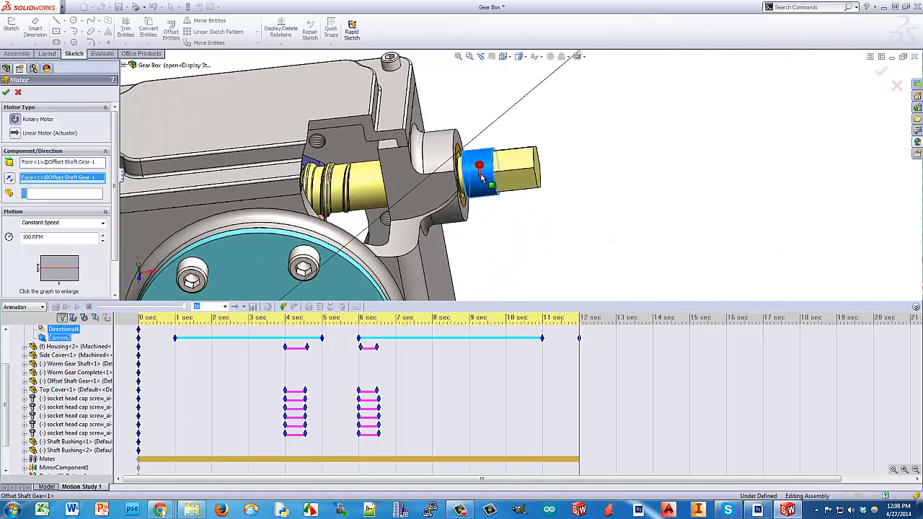
{"action": "left_click", "coordinate": [6, 93]}
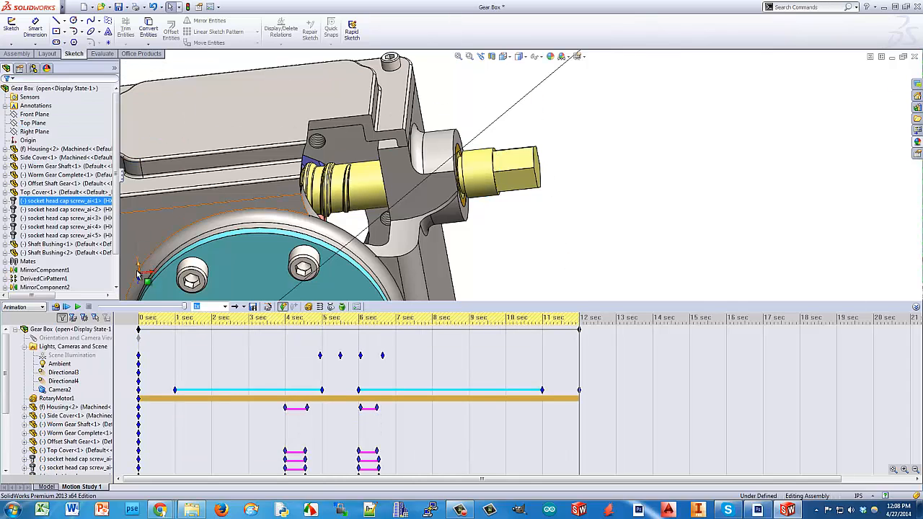
Step: Return to the Camera2 view, then calculate and play the motion study with the rotary motor
{"action": "left_click", "coordinate": [56, 398]}
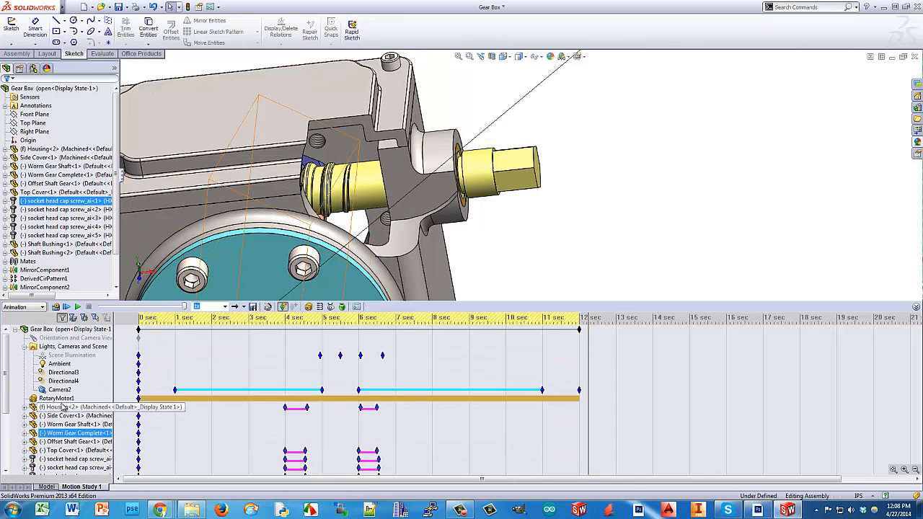
{"action": "right_click", "coordinate": [70, 392]}
{"action": "left_click", "coordinate": [80, 407]}
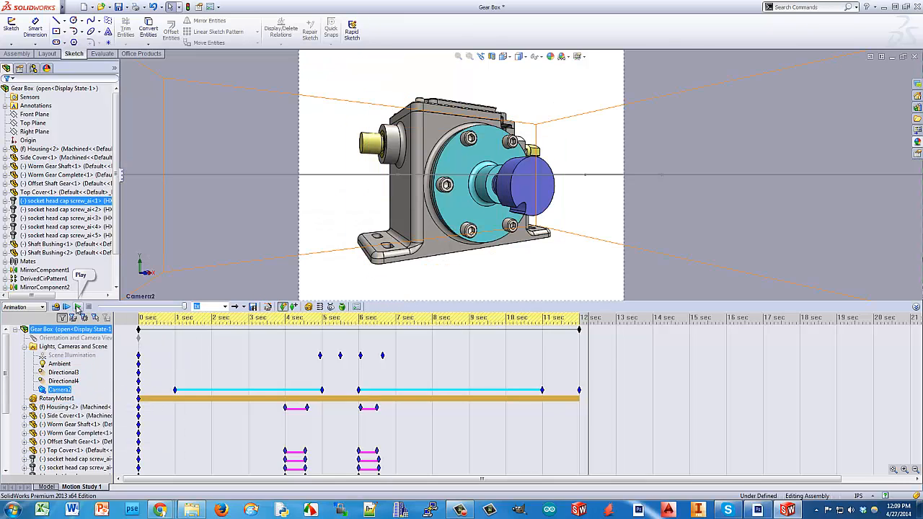
{"action": "left_click", "coordinate": [78, 308]}
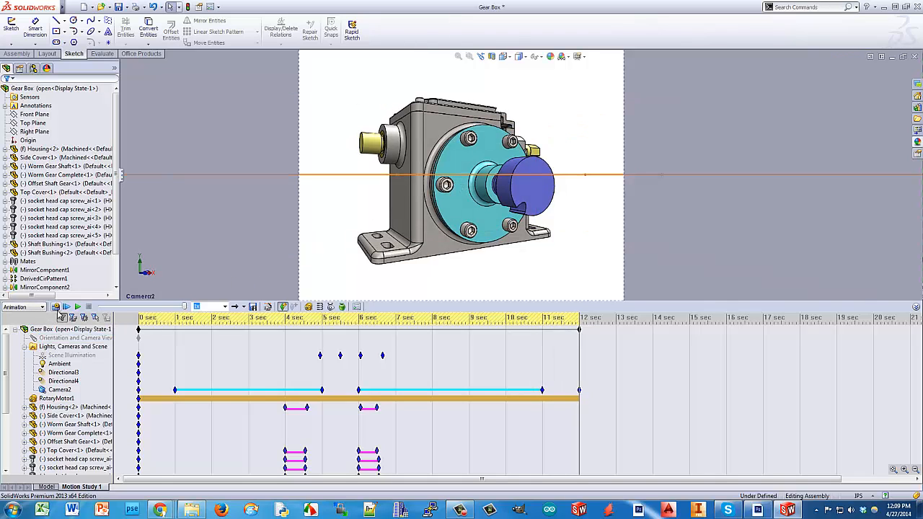
{"action": "left_click", "coordinate": [56, 307]}
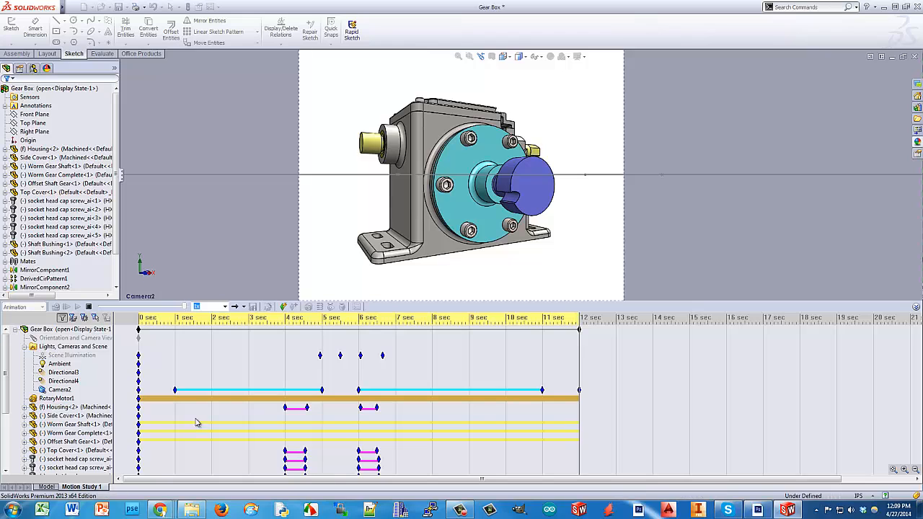
{"action": "left_click", "coordinate": [78, 307]}
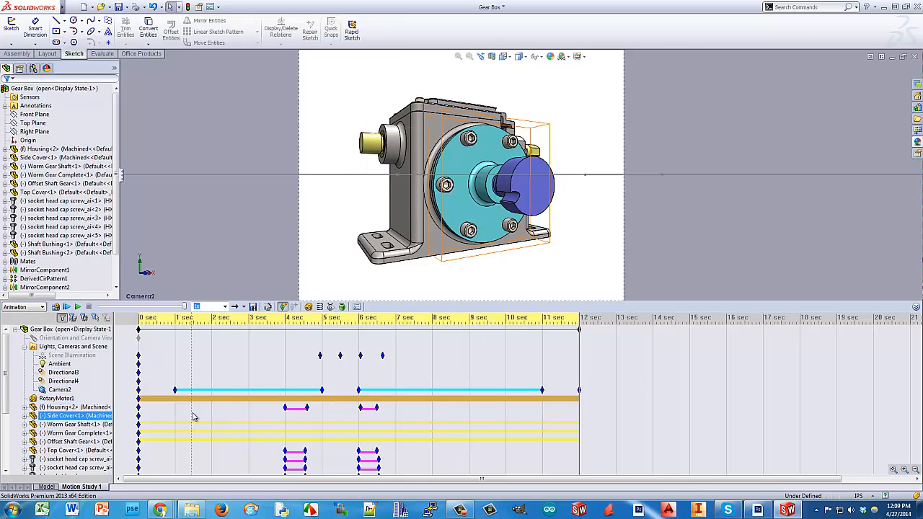
Step: Place keys for the rotary motor at 4 sec and about 6 sec
{"action": "left_click", "coordinate": [358, 318]}
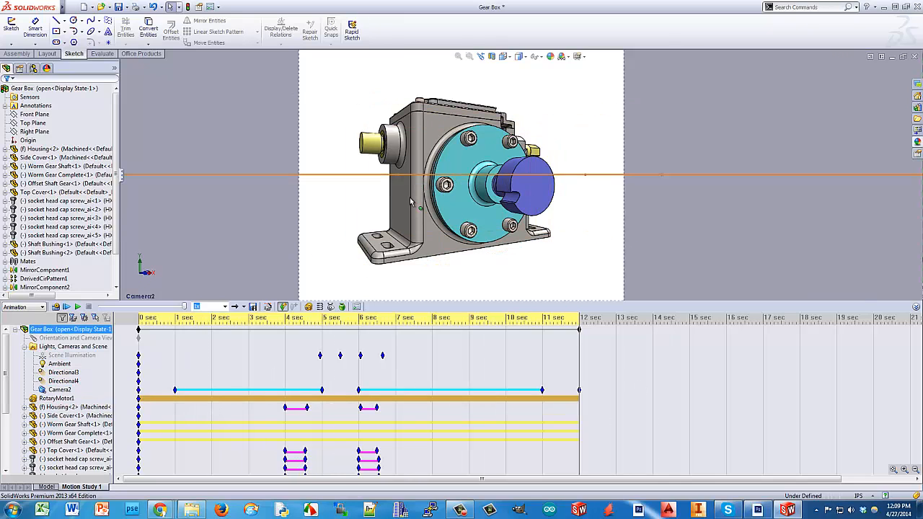
{"action": "left_click", "coordinate": [285, 403]}
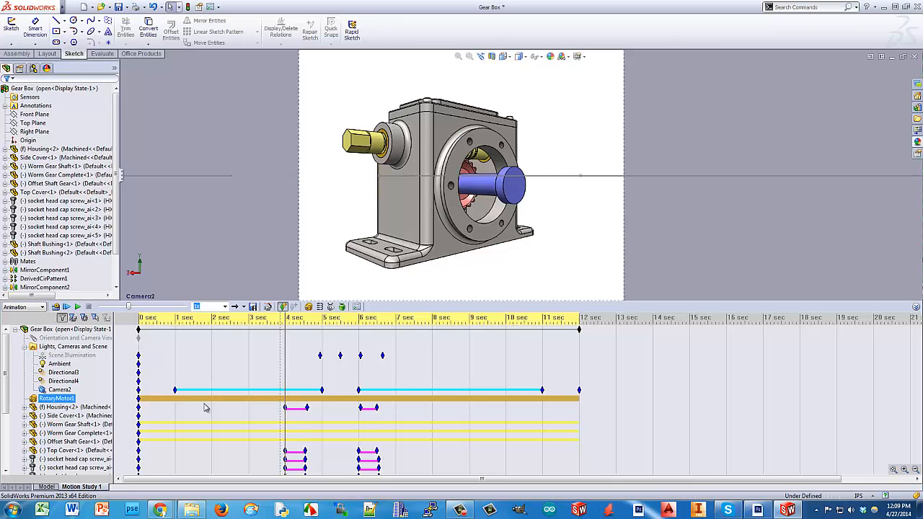
{"action": "left_click", "coordinate": [294, 307]}
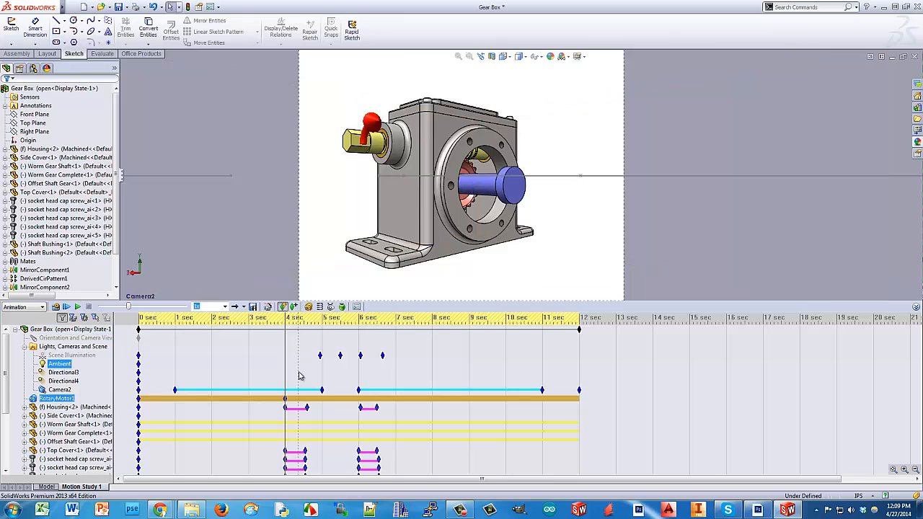
{"action": "left_click", "coordinate": [396, 401]}
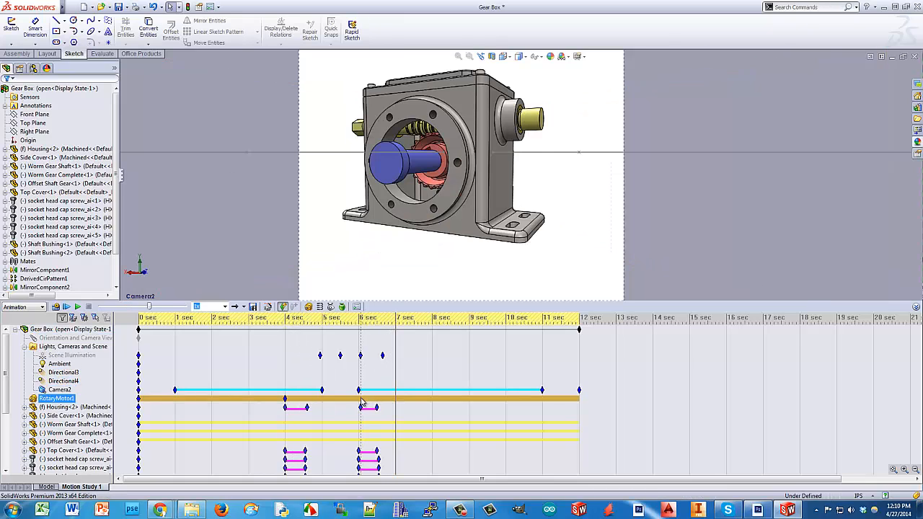
{"action": "left_click", "coordinate": [361, 402]}
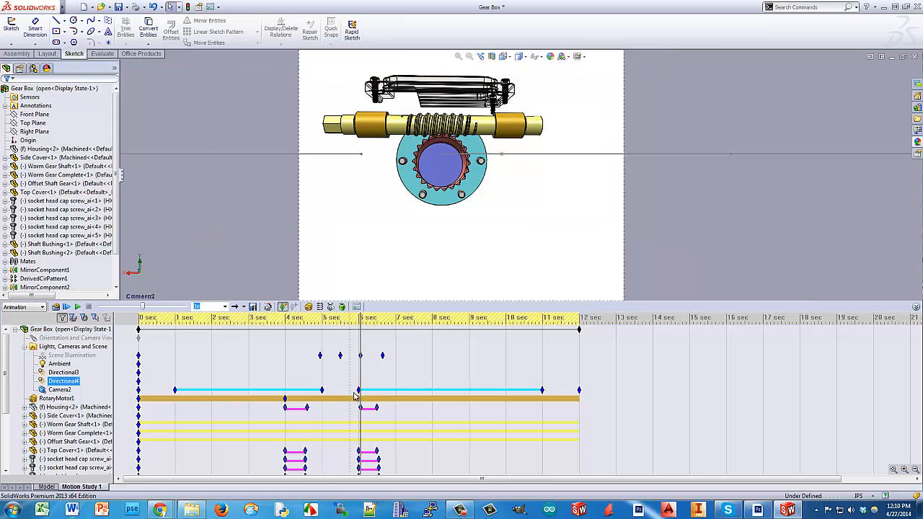
{"action": "left_click", "coordinate": [57, 398]}
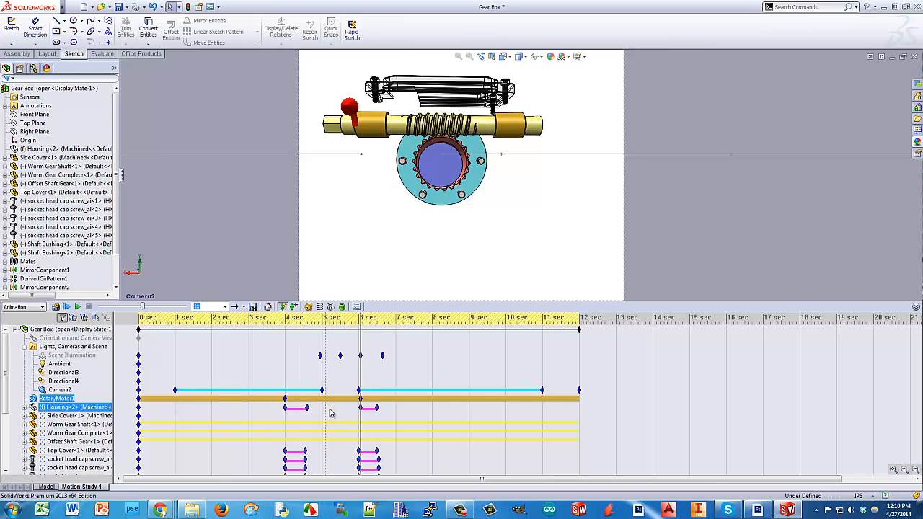
Step: Switch the rotary motor off at 4 sec, move its restart key to about 6.5 sec, and recalculate the study
{"action": "left_click", "coordinate": [352, 384]}
{"action": "left_click", "coordinate": [301, 402]}
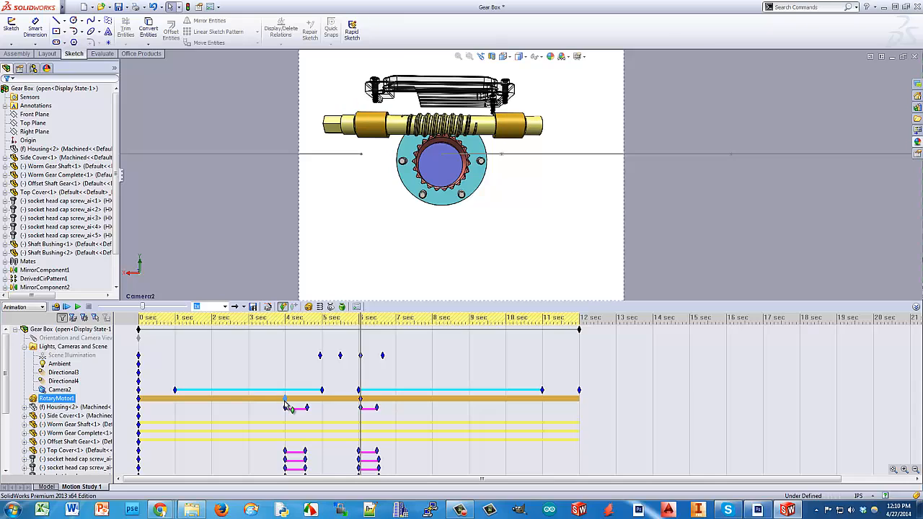
{"action": "left_click", "coordinate": [287, 368]}
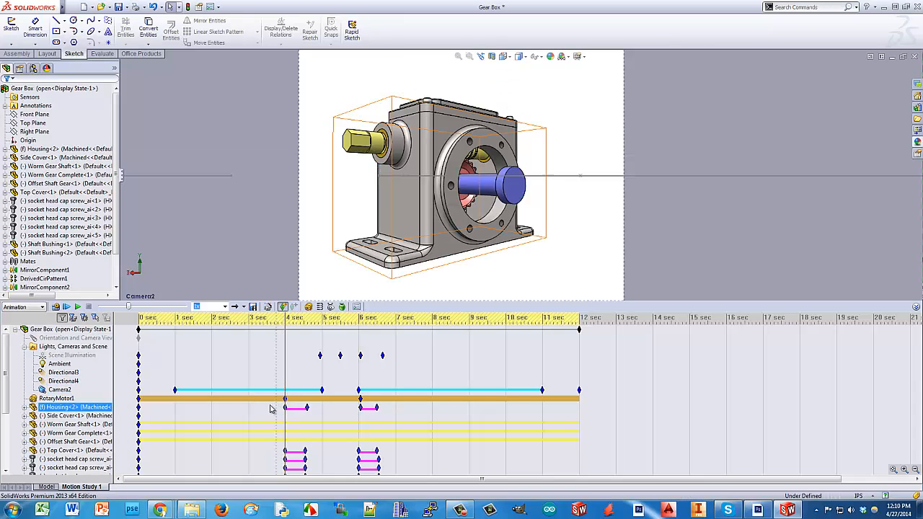
{"action": "right_click", "coordinate": [57, 403]}
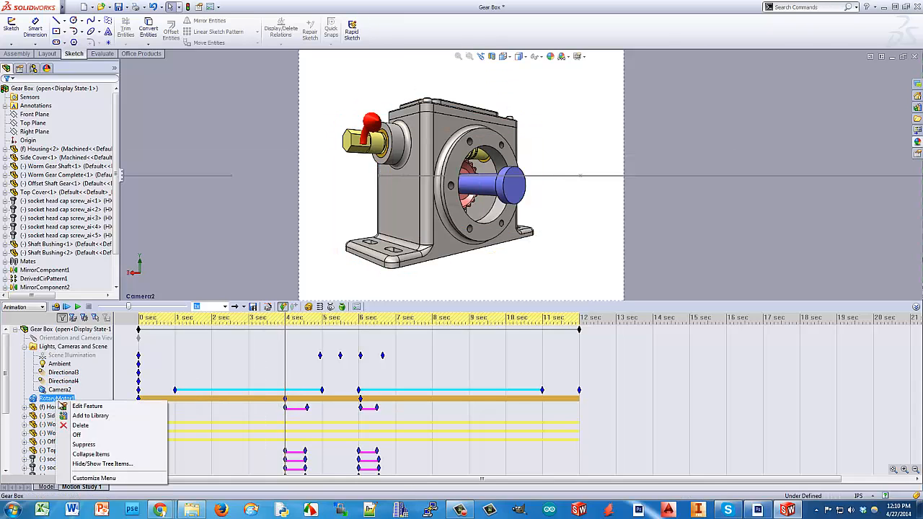
{"action": "left_click", "coordinate": [83, 435]}
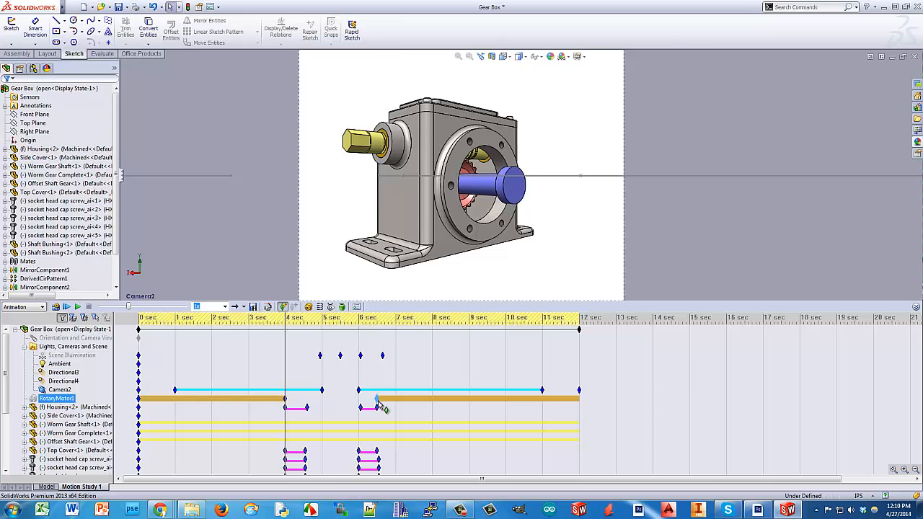
{"action": "left_click_drag", "start_coordinate": [286, 350], "coordinate": [592, 382]}
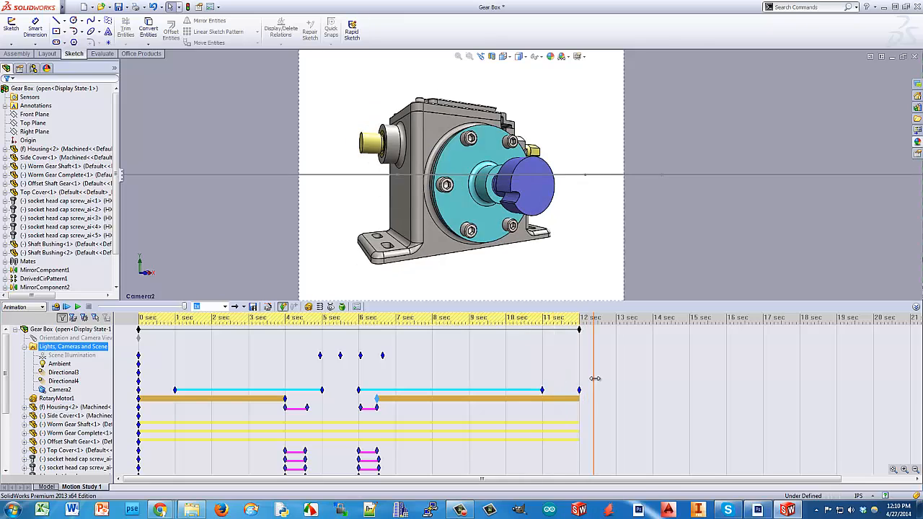
{"action": "left_click", "coordinate": [58, 307]}
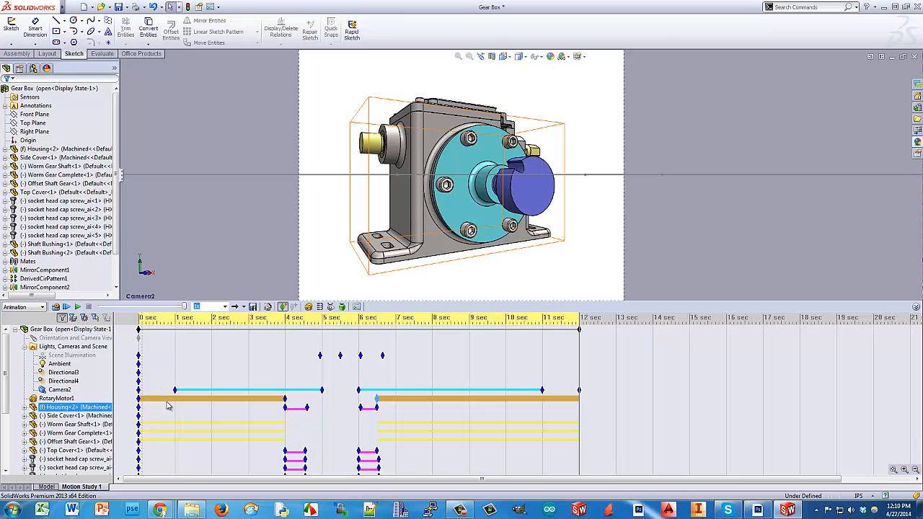
Step: Try shifting the motor's stop and restart keys about 1.2 sec earlier and undo the change
{"action": "left_click_drag", "start_coordinate": [285, 404], "coordinate": [242, 403]}
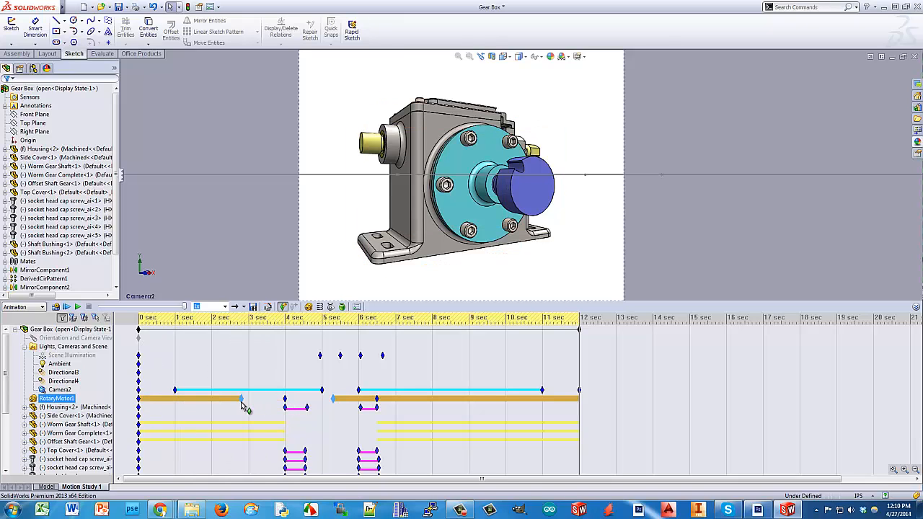
{"action": "key", "text": "ctrl+z"}
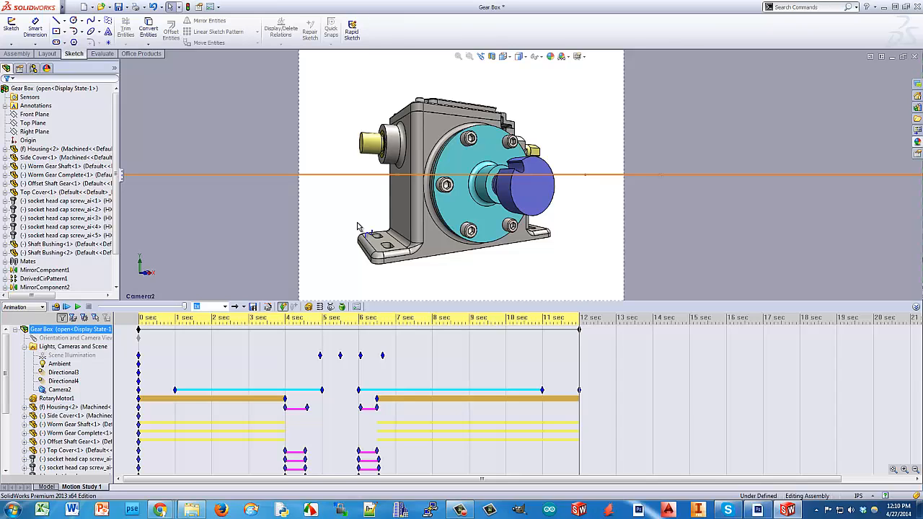
Step: Move the rotary motor's start key to about 3.5 sec, its stop key to about 7.2 sec and its restart key to about 9.5 sec
{"action": "left_click", "coordinate": [141, 393]}
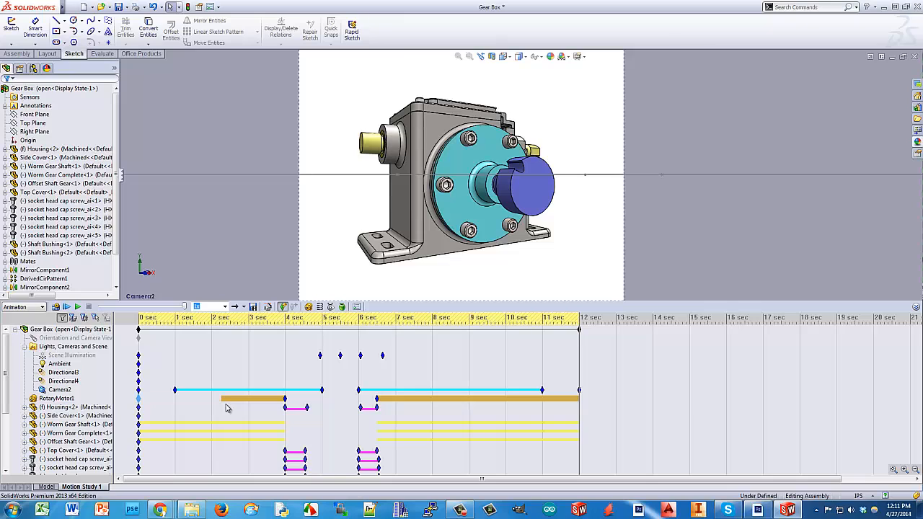
{"action": "left_click_drag", "start_coordinate": [226, 405], "coordinate": [226, 405]}
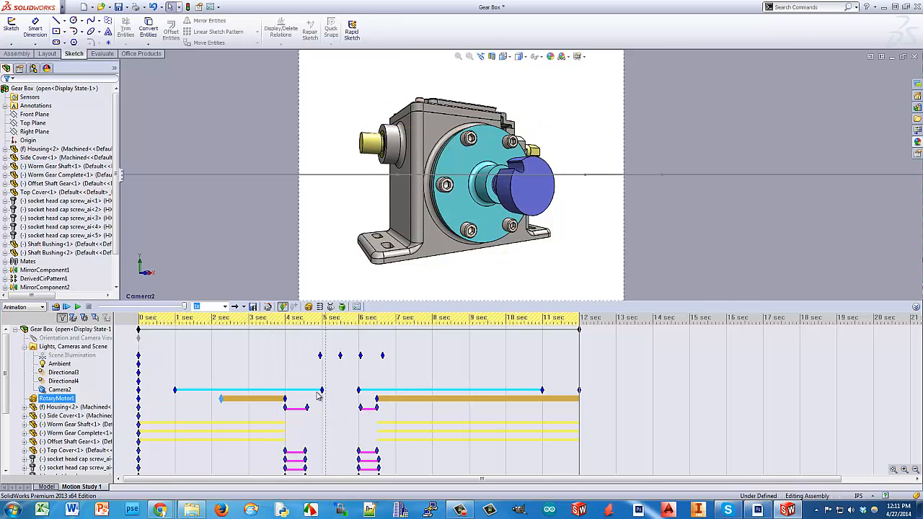
{"action": "left_click_drag", "start_coordinate": [488, 414], "coordinate": [491, 415]}
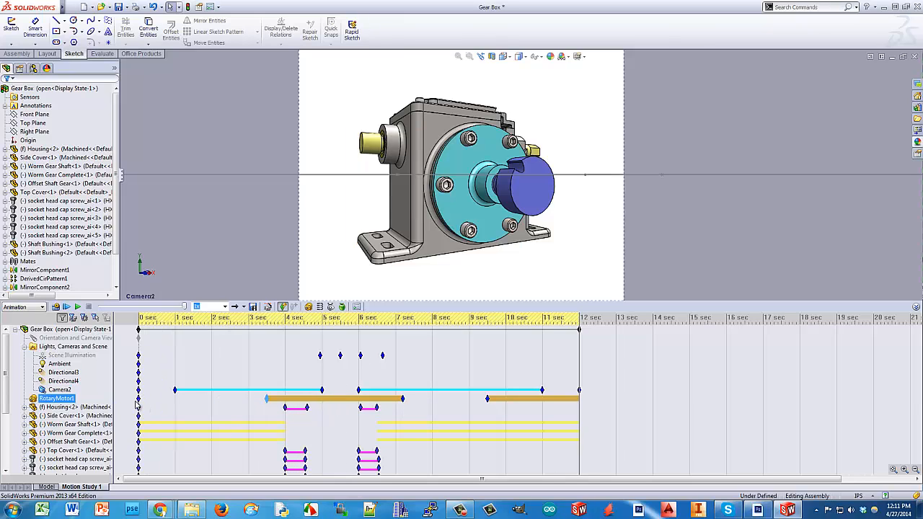
{"action": "left_click", "coordinate": [268, 408]}
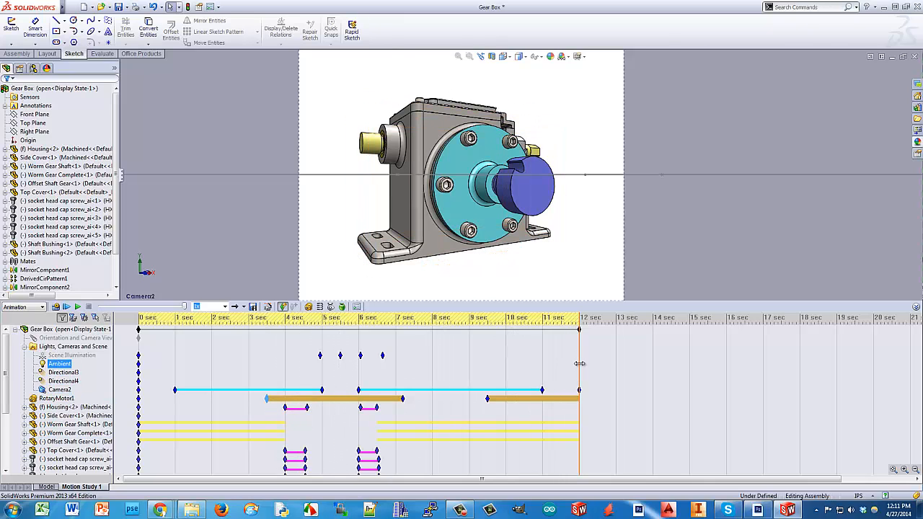
Step: Return the time bar to 0 sec, then calculate and play the study with the shifted motor keys
{"action": "left_click_drag", "start_coordinate": [412, 366], "coordinate": [114, 356]}
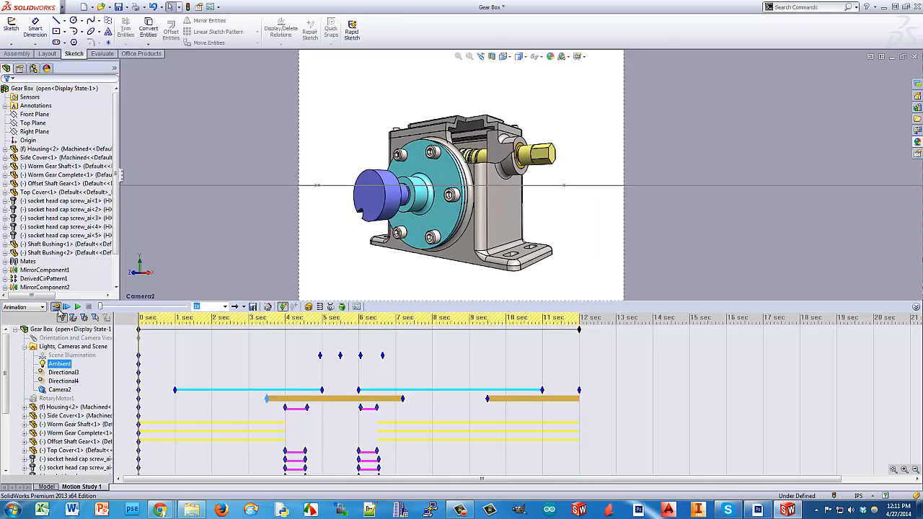
{"action": "left_click", "coordinate": [56, 309]}
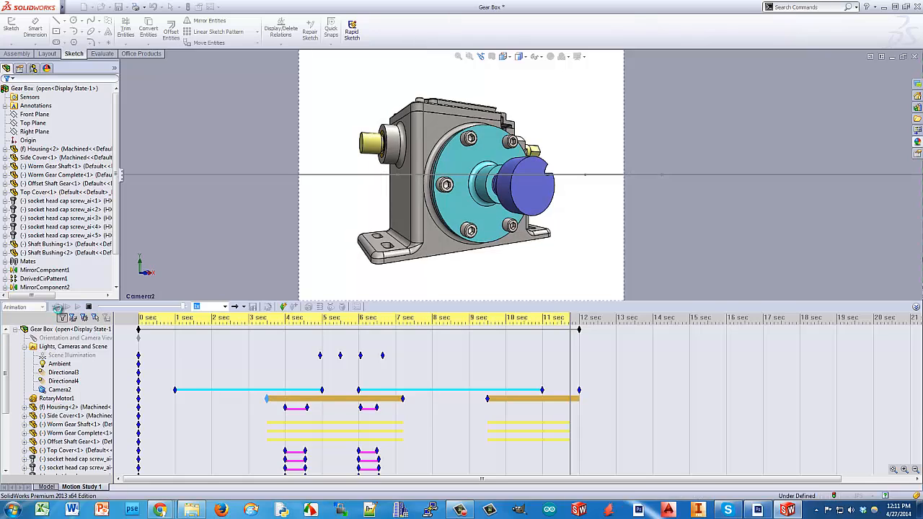
{"action": "left_click", "coordinate": [78, 306]}
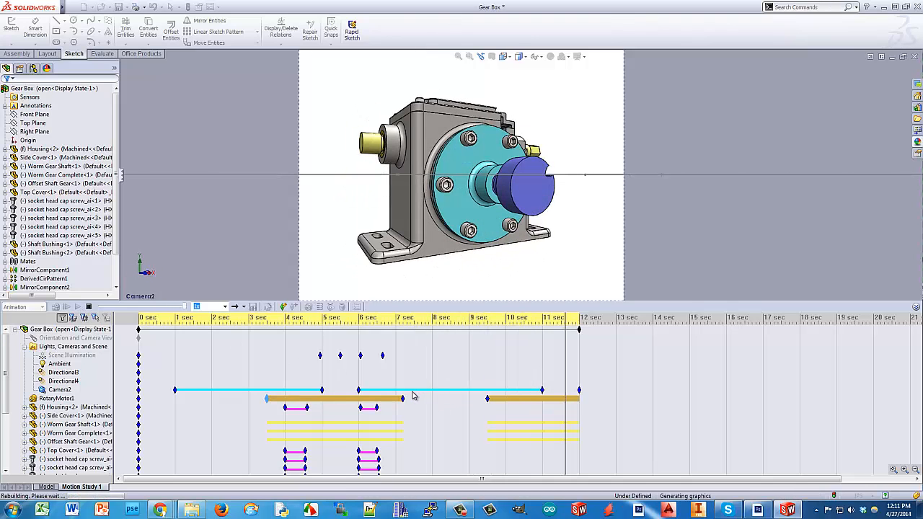
Step: Shift the motor stop key to about 8.5 sec together with the Camera2, housing, cover and screw keys from 6 sec to about 7.3 sec
{"action": "left_click", "coordinate": [642, 409]}
{"action": "scroll", "coordinate": [613, 396], "scroll_direction": "down", "scroll_amount": 3}
{"action": "scroll", "coordinate": [550, 390], "scroll_direction": "up", "scroll_amount": 3}
{"action": "left_click", "coordinate": [358, 390]}
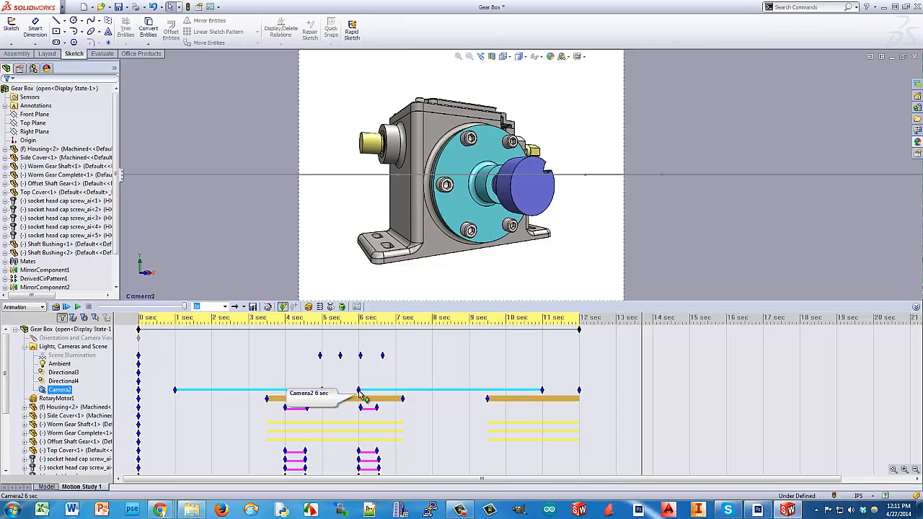
{"action": "scroll", "coordinate": [358, 391], "scroll_direction": "down", "scroll_amount": 1}
{"action": "left_click", "coordinate": [346, 350]}
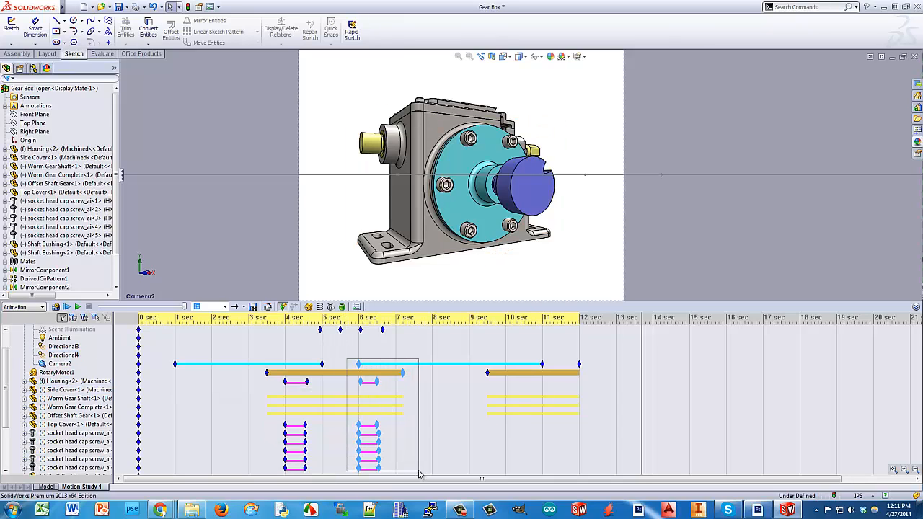
{"action": "left_click_drag", "start_coordinate": [419, 472], "coordinate": [419, 472]}
{"action": "left_click", "coordinate": [424, 408]}
{"action": "scroll", "coordinate": [425, 409], "scroll_direction": "down", "scroll_amount": 4}
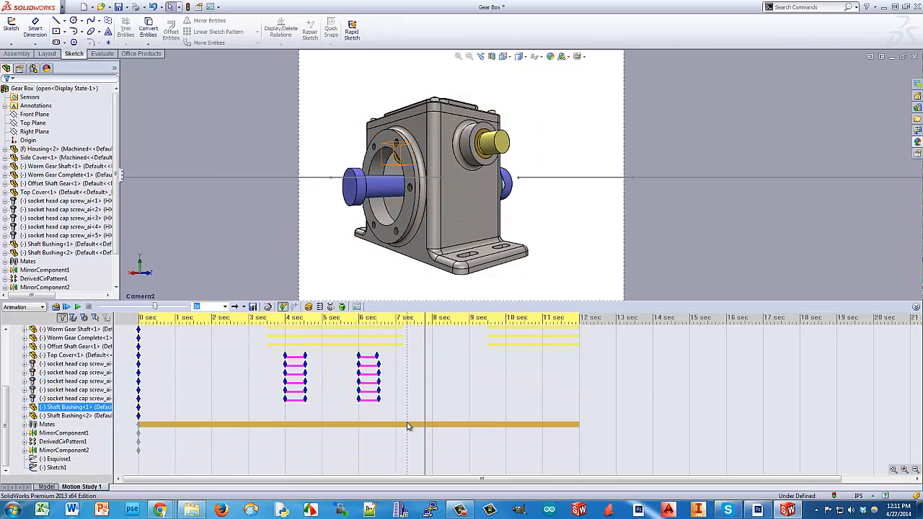
{"action": "scroll", "coordinate": [408, 427], "scroll_direction": "up", "scroll_amount": 2}
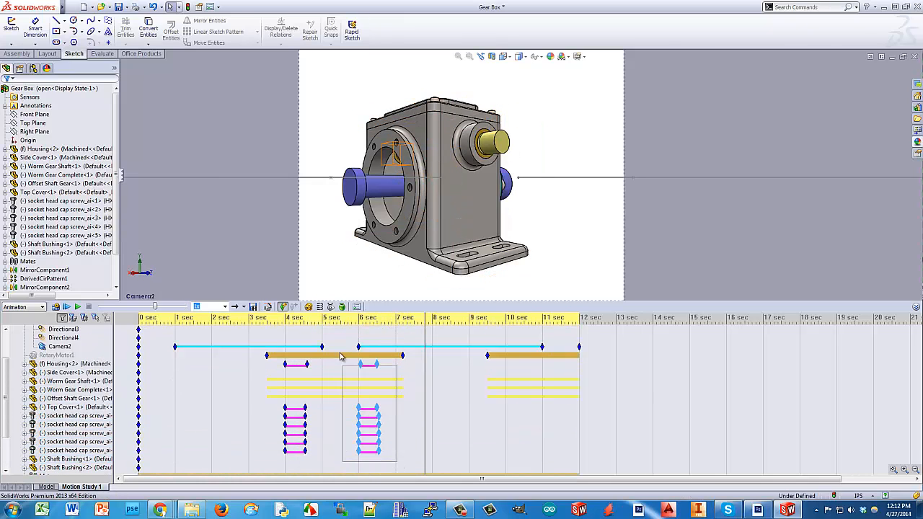
{"action": "left_click_drag", "start_coordinate": [414, 465], "coordinate": [413, 357]}
{"action": "scroll", "coordinate": [553, 430], "scroll_direction": "up", "scroll_amount": 2}
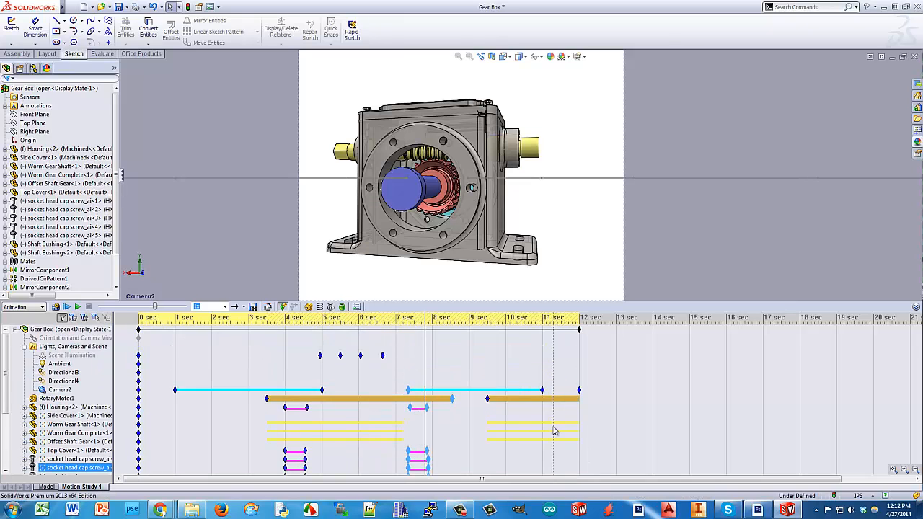
Step: Move the motor restart key to about 11.1 sec and the last two Camera2 keys to about 12.6 and 13.6 sec
{"action": "left_click_drag", "start_coordinate": [602, 452], "coordinate": [577, 430]}
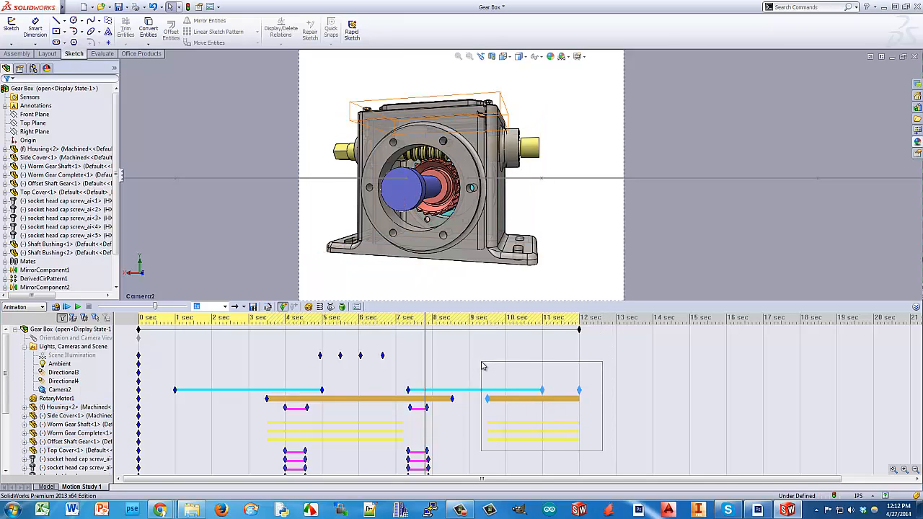
{"action": "left_click_drag", "start_coordinate": [483, 366], "coordinate": [482, 364]}
{"action": "left_click", "coordinate": [487, 398]}
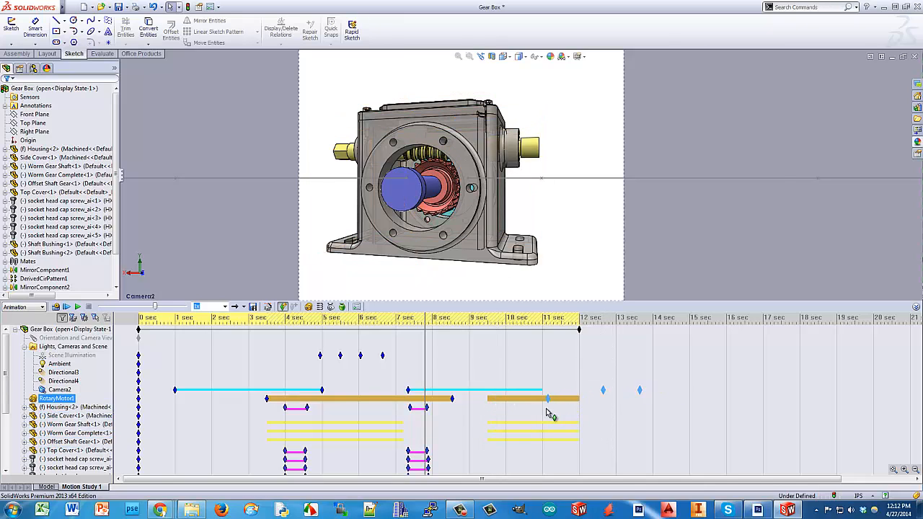
{"action": "left_click_drag", "start_coordinate": [546, 410], "coordinate": [547, 410]}
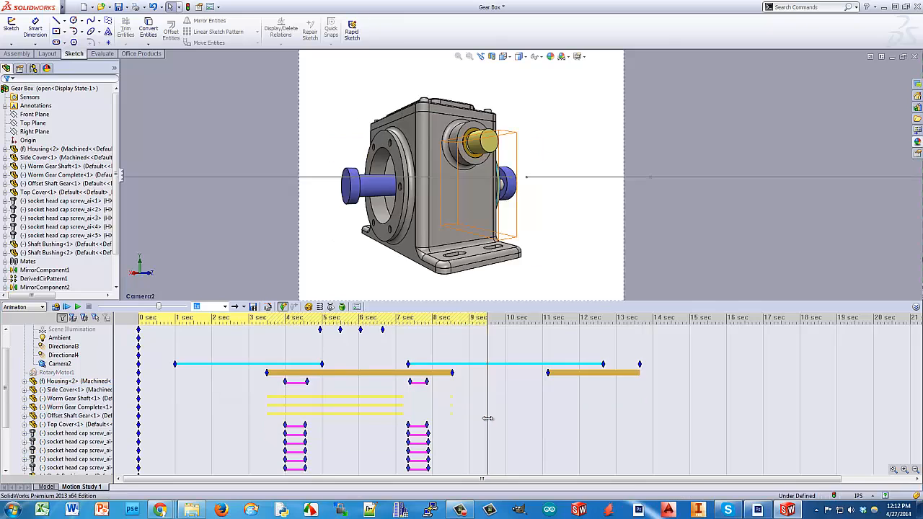
Step: Shift the Camera2, housing, cover and screw fade-in keys to about 8 sec and the motor stop key to about 9.2 sec
{"action": "scroll", "coordinate": [482, 418], "scroll_direction": "down", "scroll_amount": 1}
{"action": "scroll", "coordinate": [481, 418], "scroll_direction": "up", "scroll_amount": 1}
{"action": "scroll", "coordinate": [481, 418], "scroll_direction": "down", "scroll_amount": 1}
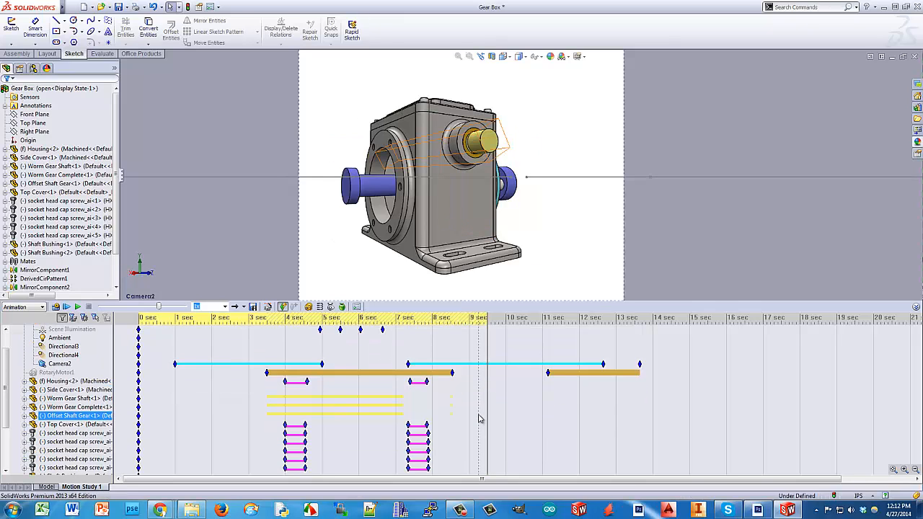
{"action": "scroll", "coordinate": [293, 377], "scroll_direction": "down", "scroll_amount": 1}
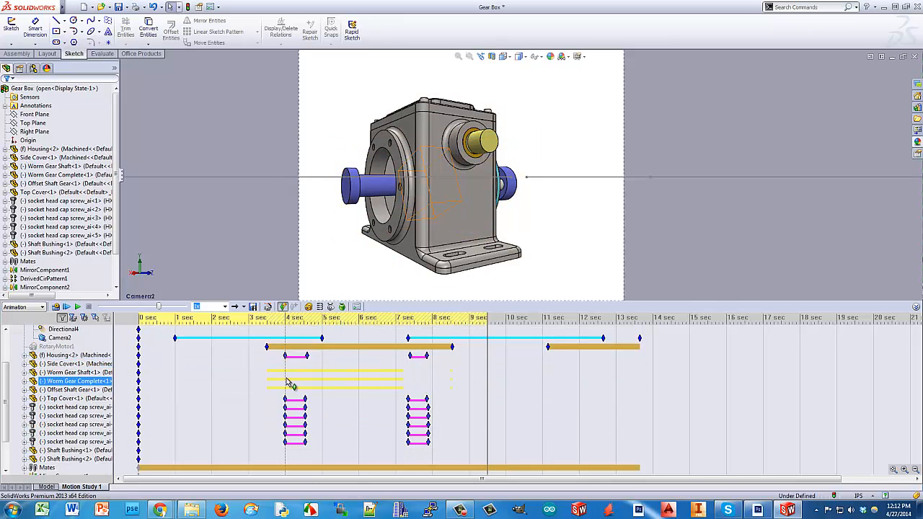
{"action": "scroll", "coordinate": [433, 361], "scroll_direction": "up", "scroll_amount": 1}
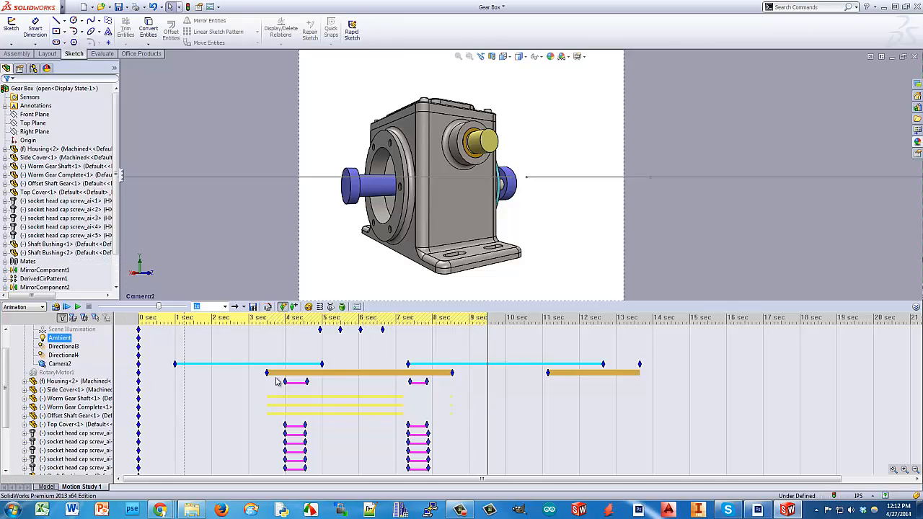
{"action": "scroll", "coordinate": [461, 433], "scroll_direction": "down", "scroll_amount": 1}
{"action": "left_click_drag", "start_coordinate": [461, 448], "coordinate": [403, 369]}
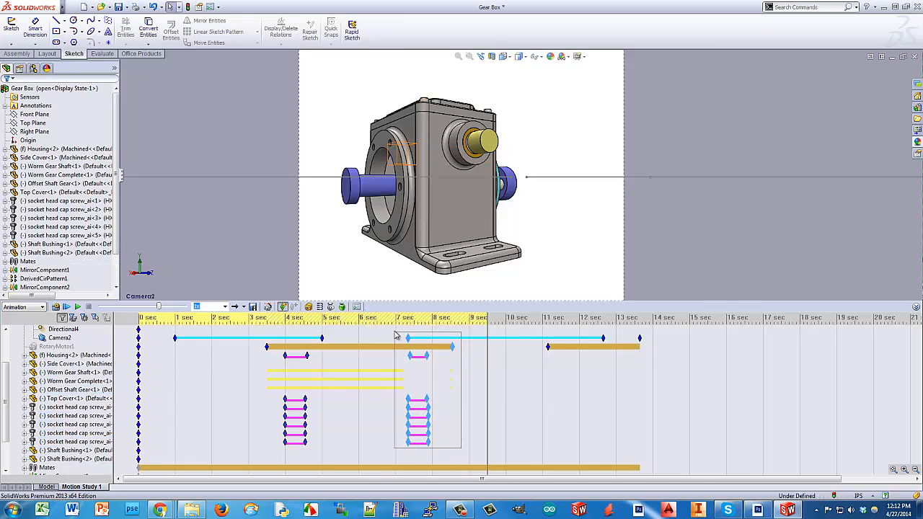
{"action": "left_click_drag", "start_coordinate": [408, 338], "coordinate": [435, 347]}
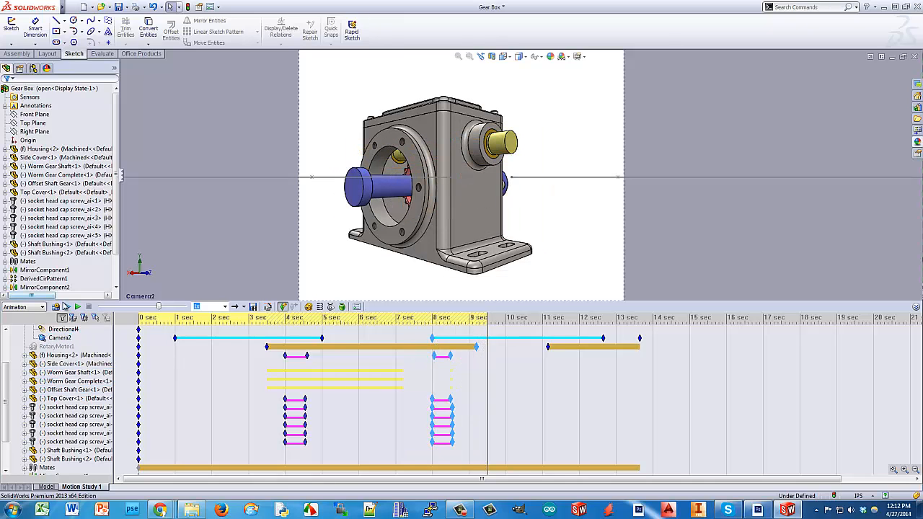
Step: Return the time bar to 0 sec, then recalculate and play the lengthened motion study
{"action": "left_click", "coordinate": [65, 307]}
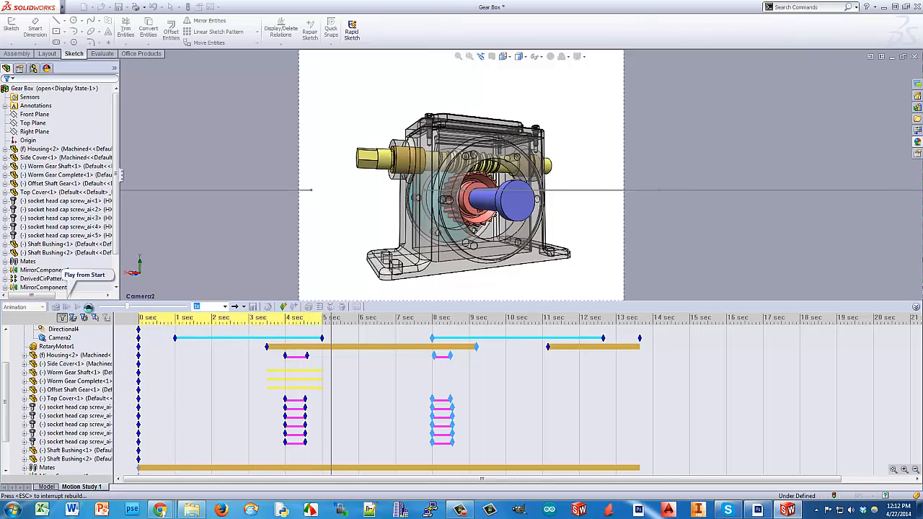
{"action": "left_click", "coordinate": [88, 307]}
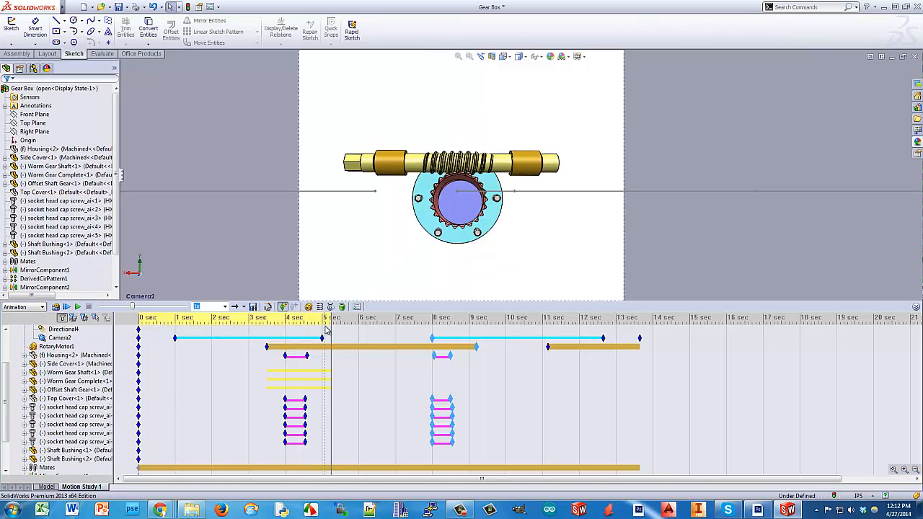
{"action": "left_click_drag", "start_coordinate": [331, 326], "coordinate": [124, 328]}
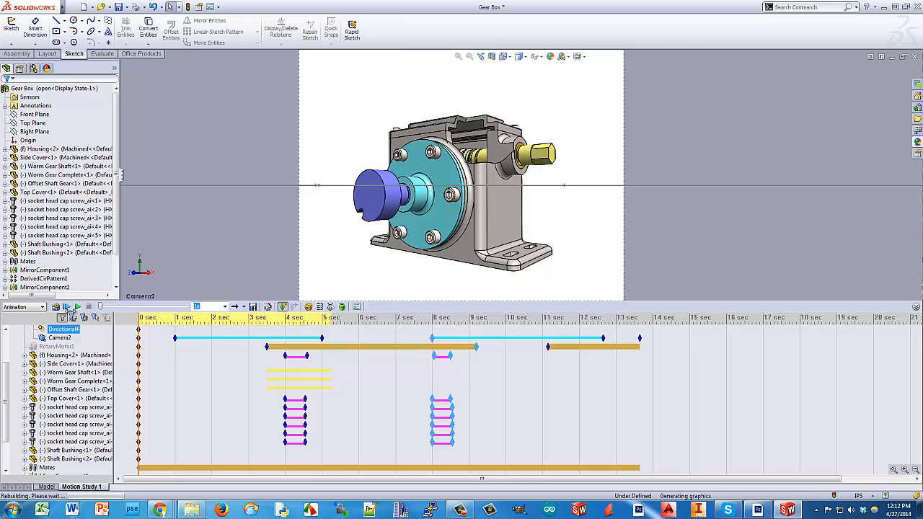
{"action": "left_click", "coordinate": [55, 306]}
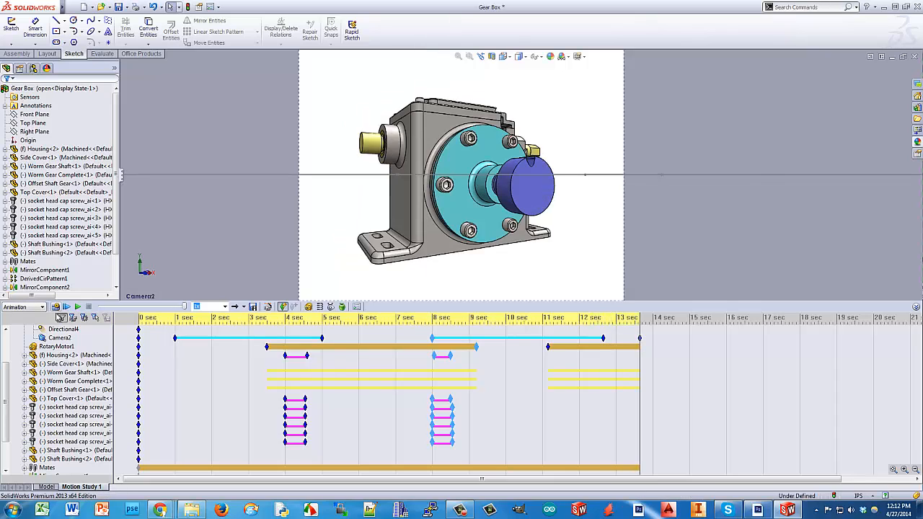
{"action": "left_click", "coordinate": [77, 307]}
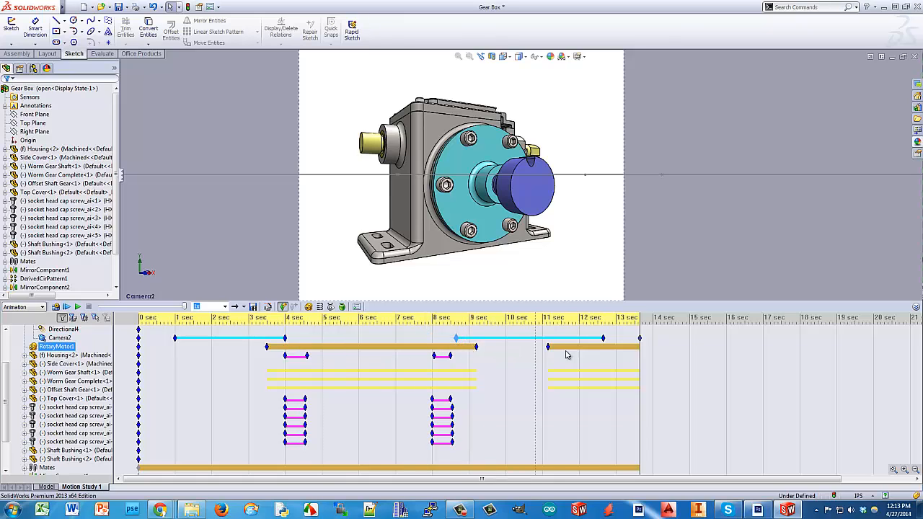
Step: Return the time bar to 0 sec and hide Sketch1, which holds the camera path
{"action": "left_click_drag", "start_coordinate": [639, 356], "coordinate": [118, 354]}
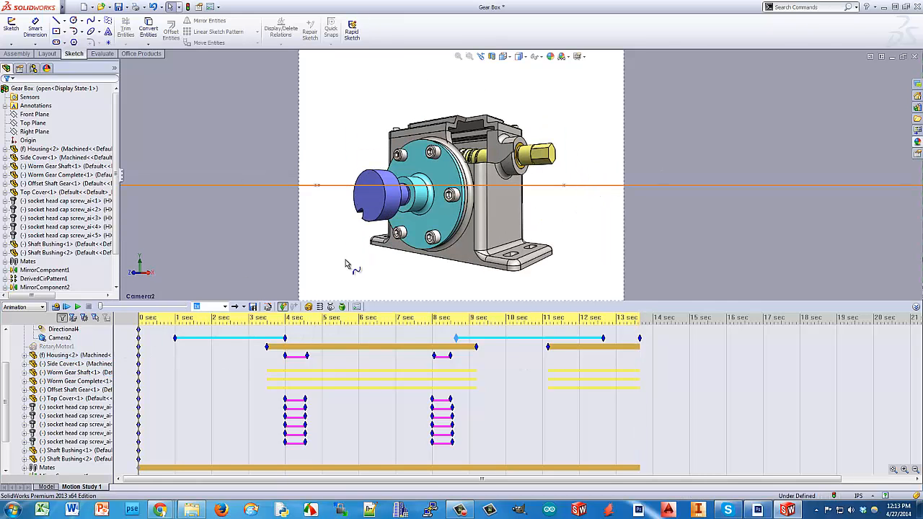
{"action": "scroll", "coordinate": [43, 246], "scroll_direction": "down", "scroll_amount": 2}
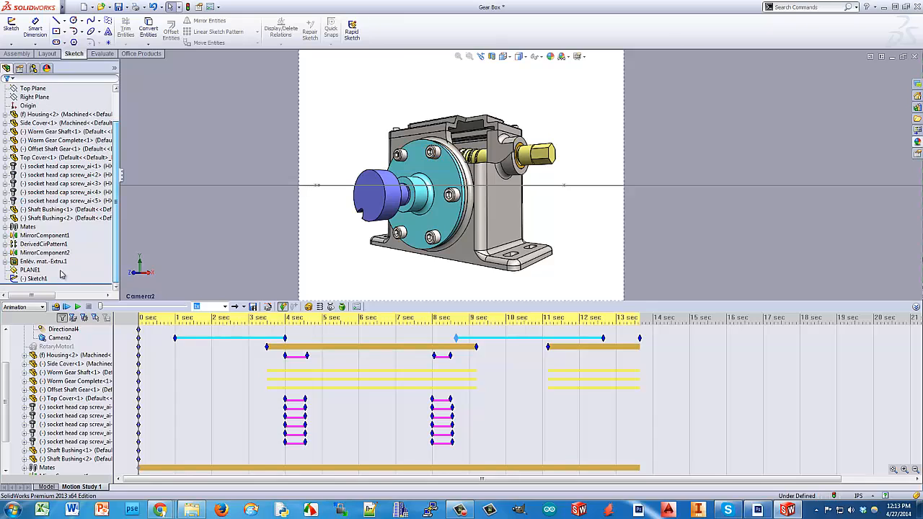
{"action": "left_click", "coordinate": [33, 278]}
{"action": "right_click", "coordinate": [36, 281]}
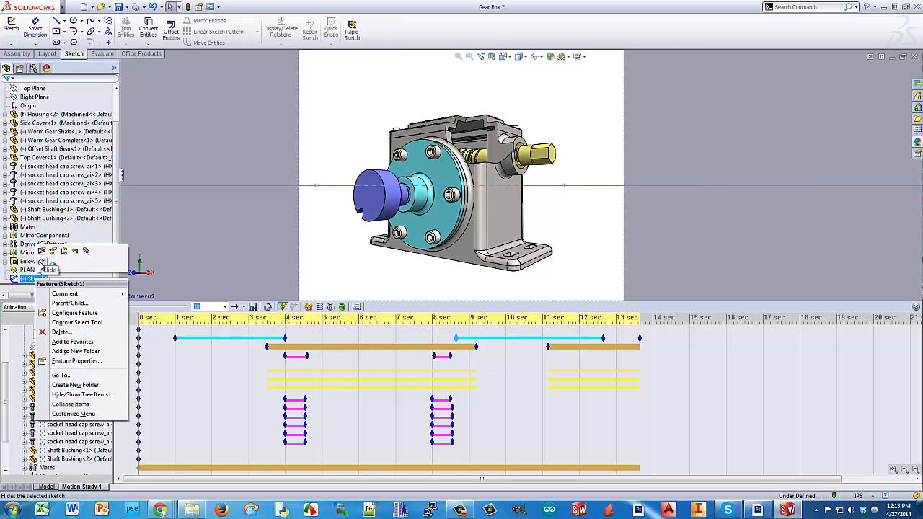
{"action": "left_click", "coordinate": [42, 263]}
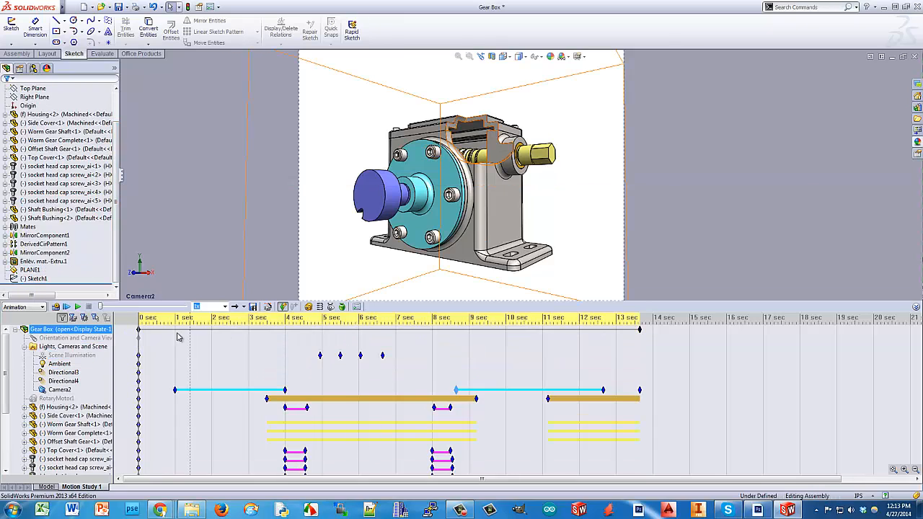
Step: Play the motion study without the path sketch and move the time bar back to about 6.3 sec to inspect the paused camera view
{"action": "left_click", "coordinate": [77, 307]}
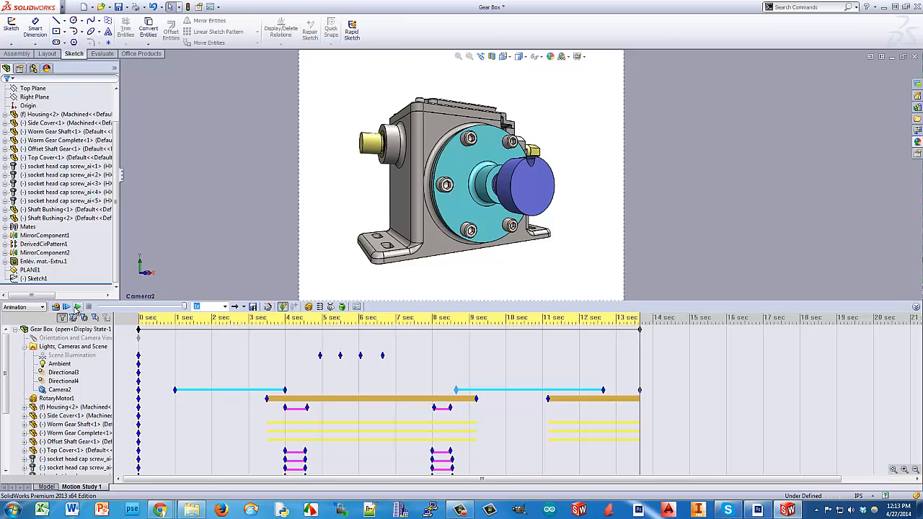
{"action": "left_click", "coordinate": [72, 354]}
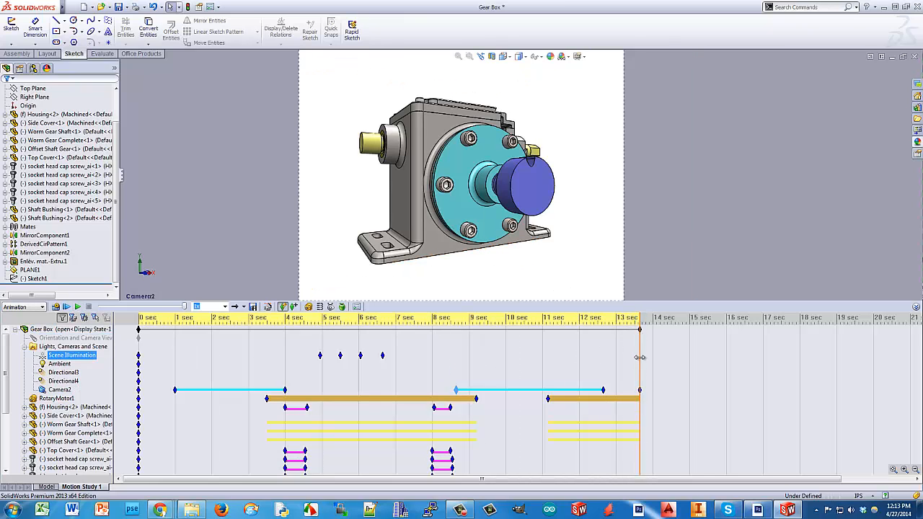
{"action": "left_click_drag", "start_coordinate": [639, 358], "coordinate": [315, 389]}
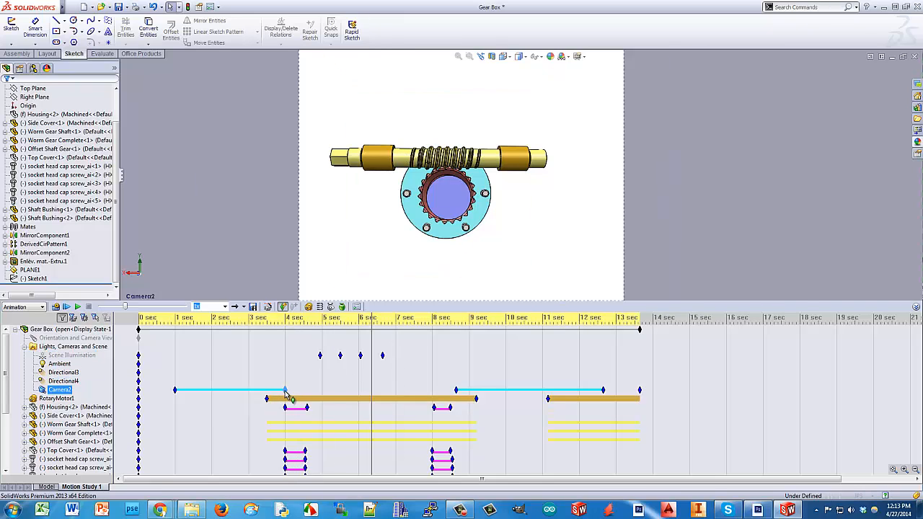
Step: Retarget Camera2's key at 4 sec to the upper part of the housing's round flange face
{"action": "double_click", "coordinate": [286, 395]}
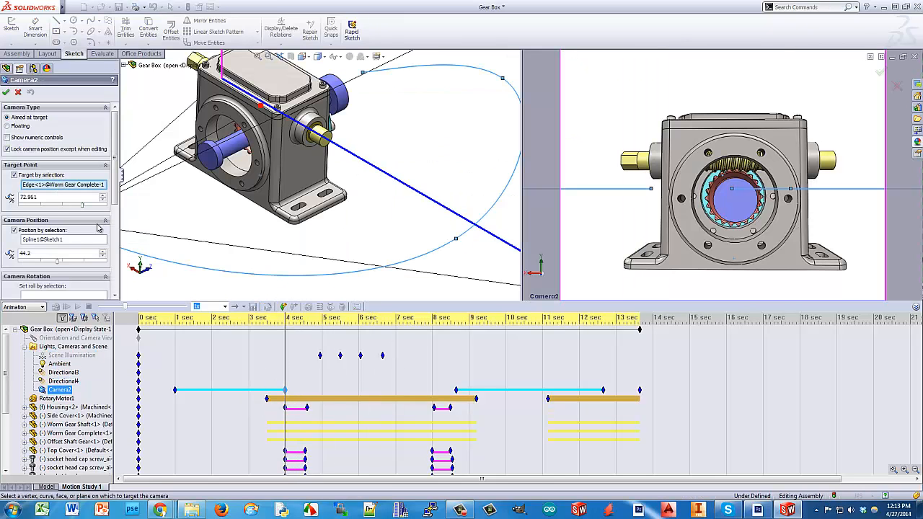
{"action": "left_click_drag", "start_coordinate": [115, 187], "coordinate": [118, 199]}
{"action": "left_click", "coordinate": [63, 151]}
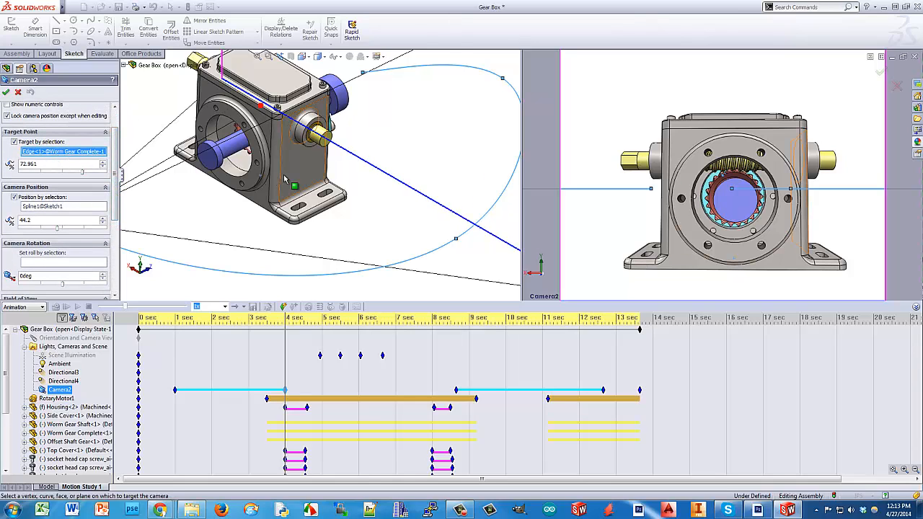
{"action": "scroll", "coordinate": [266, 216], "scroll_direction": "down", "scroll_amount": 5}
{"action": "middle_click_drag", "start_coordinate": [265, 217], "coordinate": [300, 168]}
{"action": "middle_click_drag", "start_coordinate": [228, 106], "coordinate": [228, 111]}
{"action": "scroll", "coordinate": [226, 111], "scroll_direction": "up", "scroll_amount": 2}
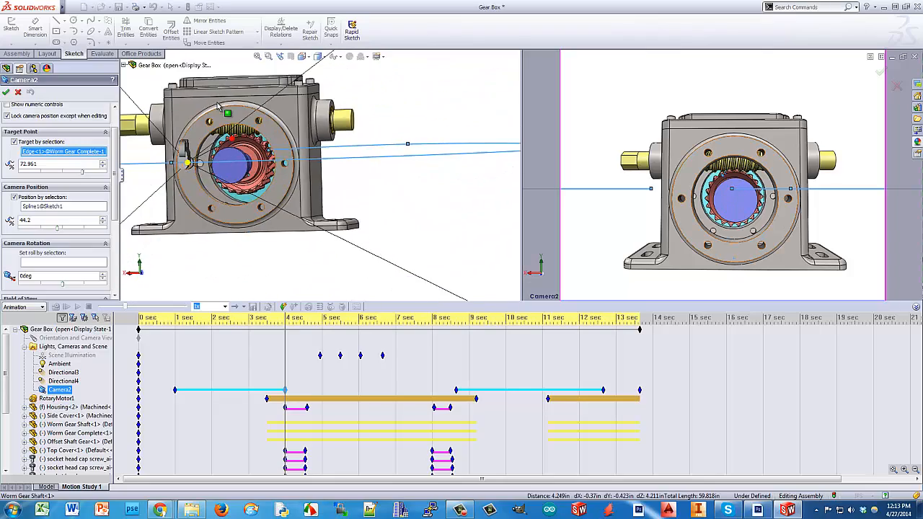
{"action": "scroll", "coordinate": [229, 130], "scroll_direction": "down", "scroll_amount": 4}
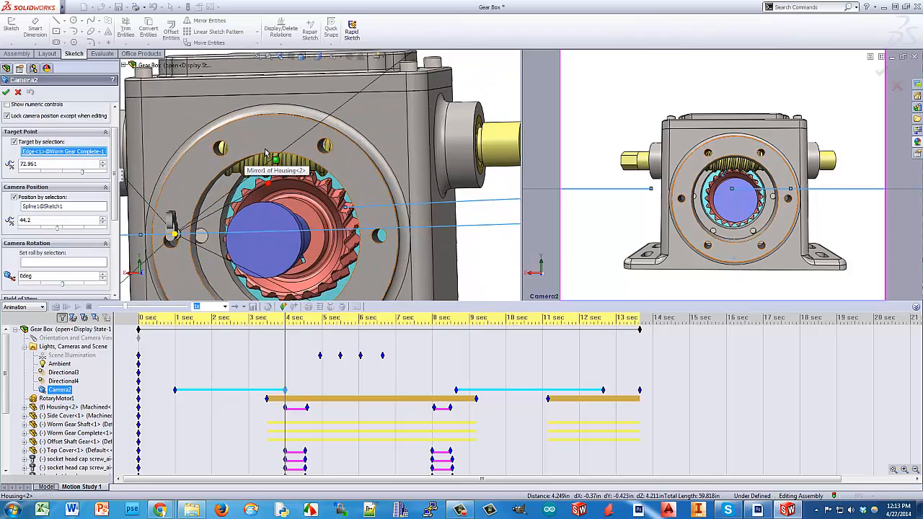
{"action": "left_click", "coordinate": [265, 152]}
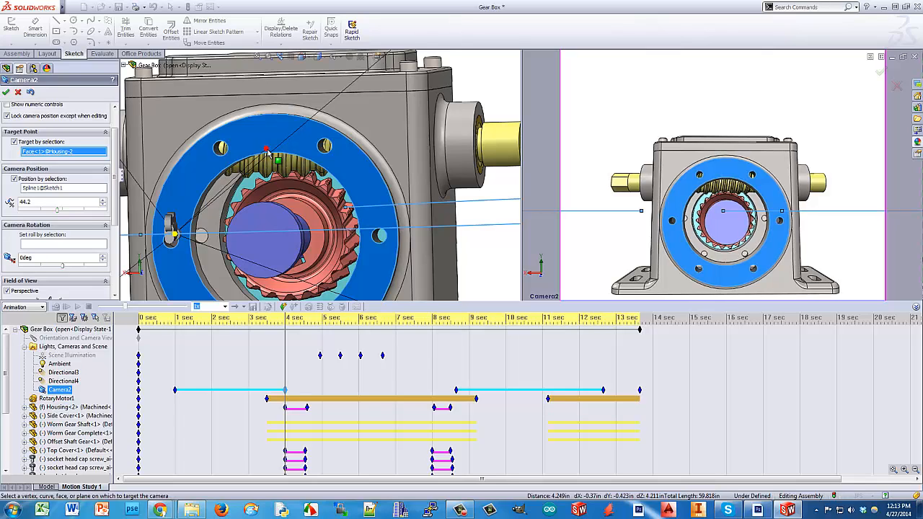
{"action": "left_click", "coordinate": [7, 92]}
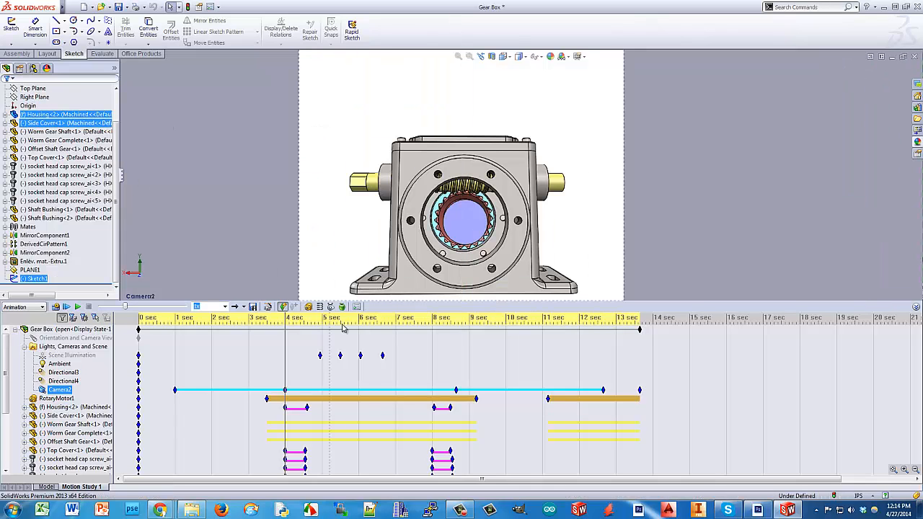
Step: Copy Camera2's 4 sec key over the one at about 8.5 sec and return the time bar to 0 sec
{"action": "left_click", "coordinate": [286, 349]}
{"action": "left_click", "coordinate": [289, 383]}
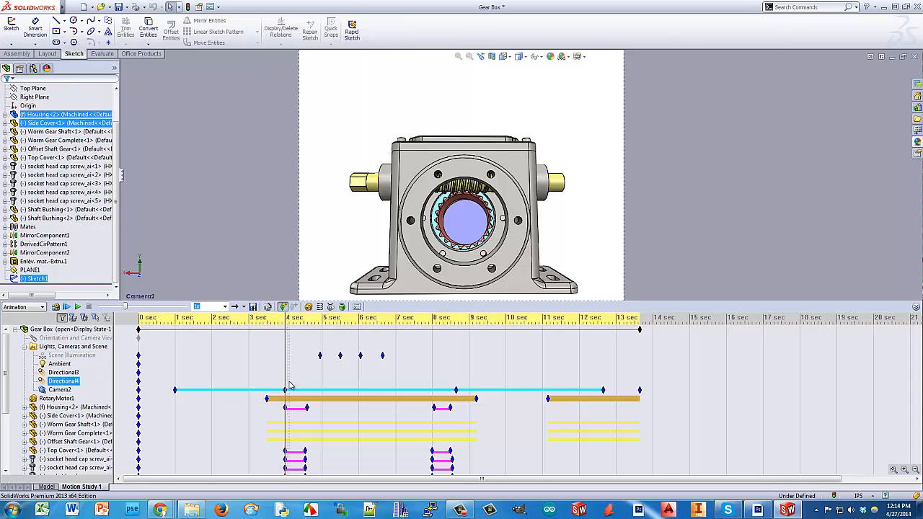
{"action": "left_click_drag", "start_coordinate": [285, 391], "coordinate": [295, 393]}
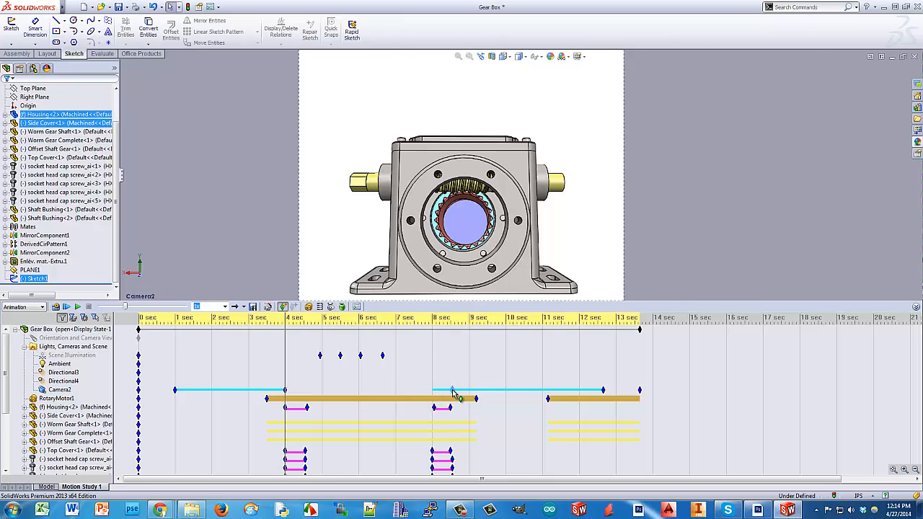
{"action": "left_click_drag", "start_coordinate": [286, 351], "coordinate": [302, 363]}
{"action": "left_click_drag", "start_coordinate": [332, 367], "coordinate": [114, 373]}
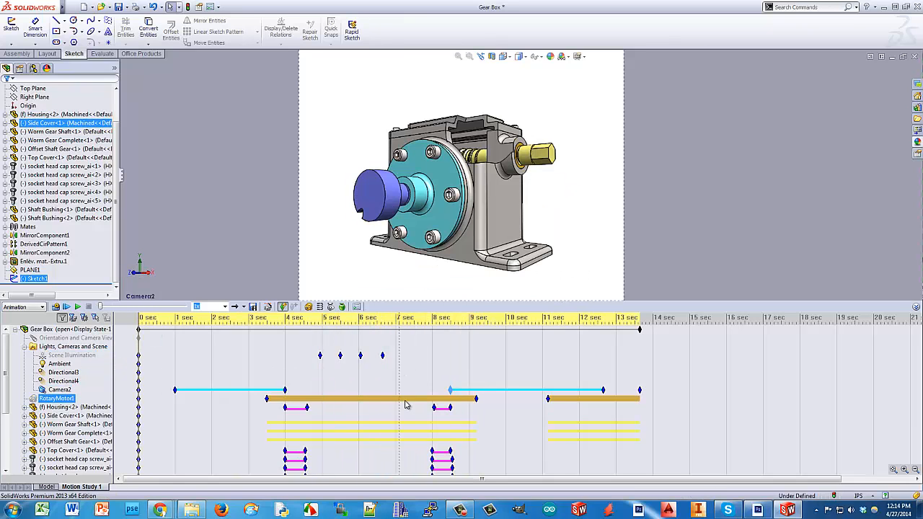
Step: Set the target of Camera2's key at 4 sec to the round end face of the worm gear shaft
{"action": "left_click", "coordinate": [285, 390]}
{"action": "double_click", "coordinate": [286, 393]}
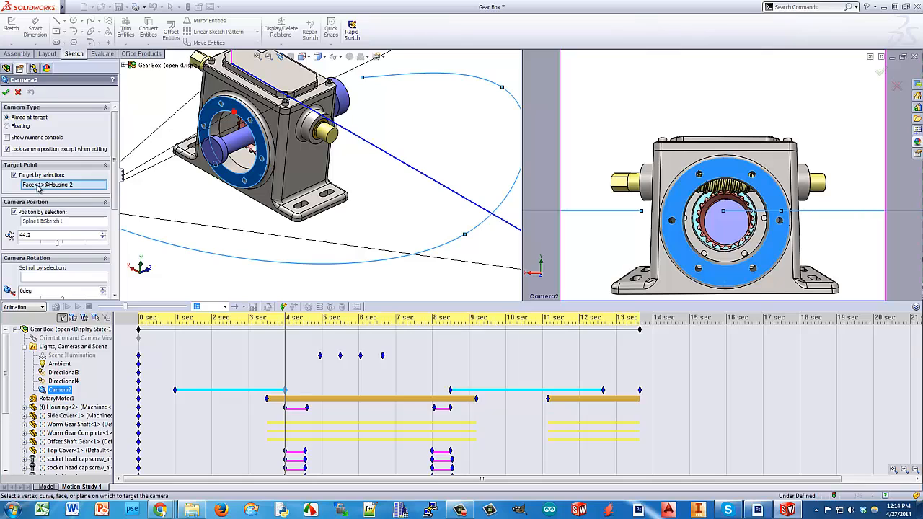
{"action": "scroll", "coordinate": [242, 155], "scroll_direction": "down", "scroll_amount": 4}
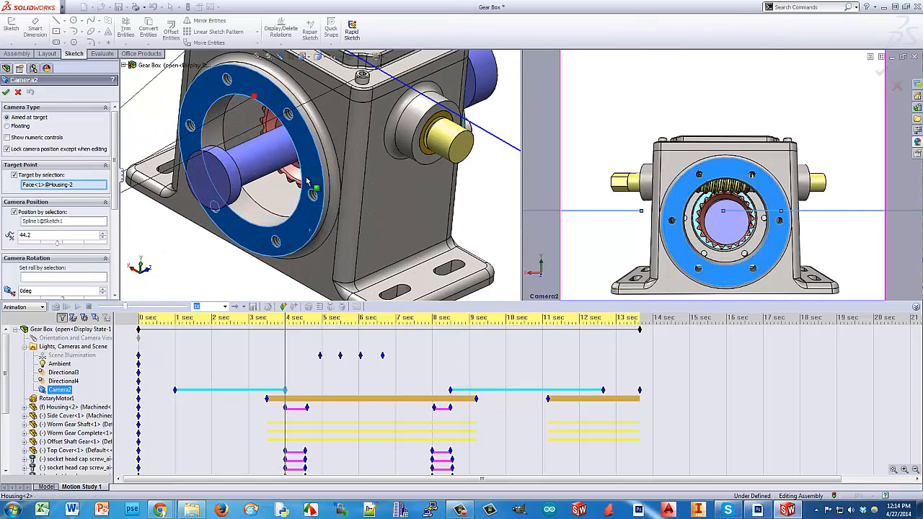
{"action": "left_click_drag", "start_coordinate": [306, 181], "coordinate": [306, 177]}
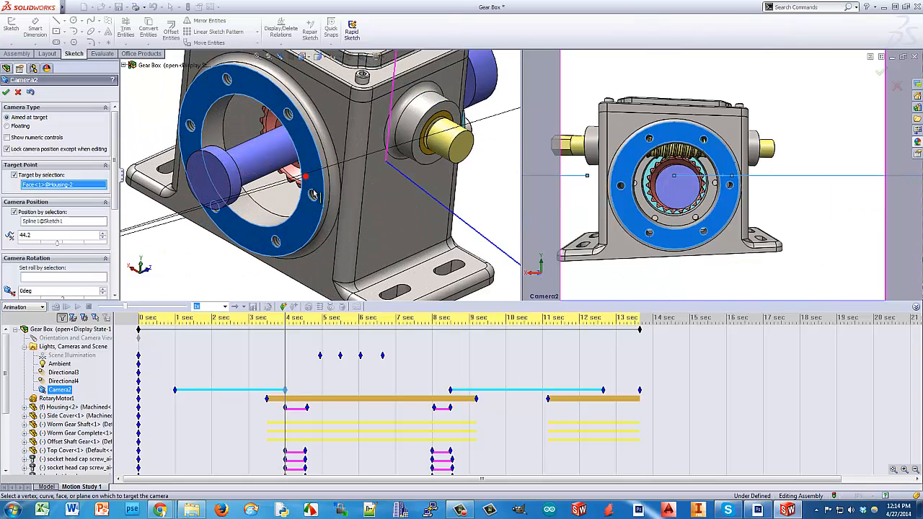
{"action": "left_click", "coordinate": [199, 128]}
{"action": "middle_click_drag", "start_coordinate": [245, 184], "coordinate": [321, 142]}
{"action": "scroll", "coordinate": [268, 173], "scroll_direction": "up", "scroll_amount": 2}
{"action": "scroll", "coordinate": [263, 173], "scroll_direction": "down", "scroll_amount": 2}
{"action": "left_click", "coordinate": [326, 140]}
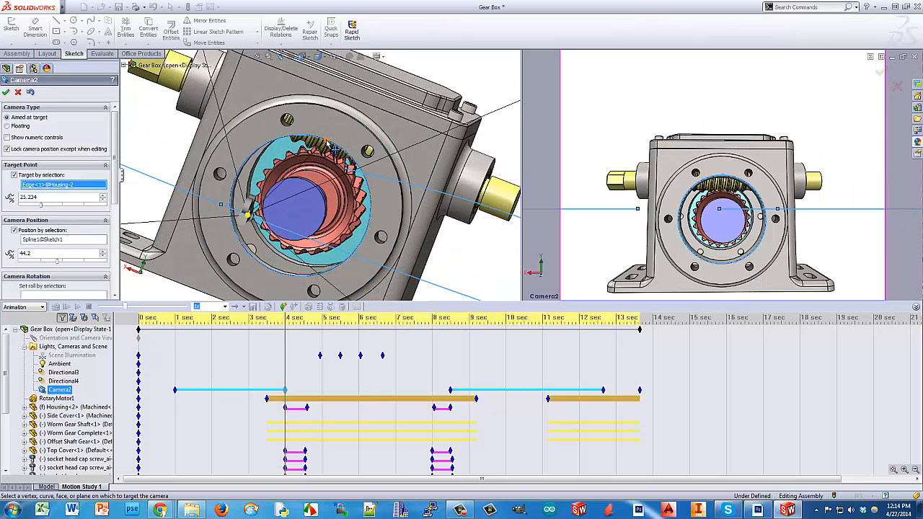
{"action": "scroll", "coordinate": [321, 161], "scroll_direction": "down", "scroll_amount": 1}
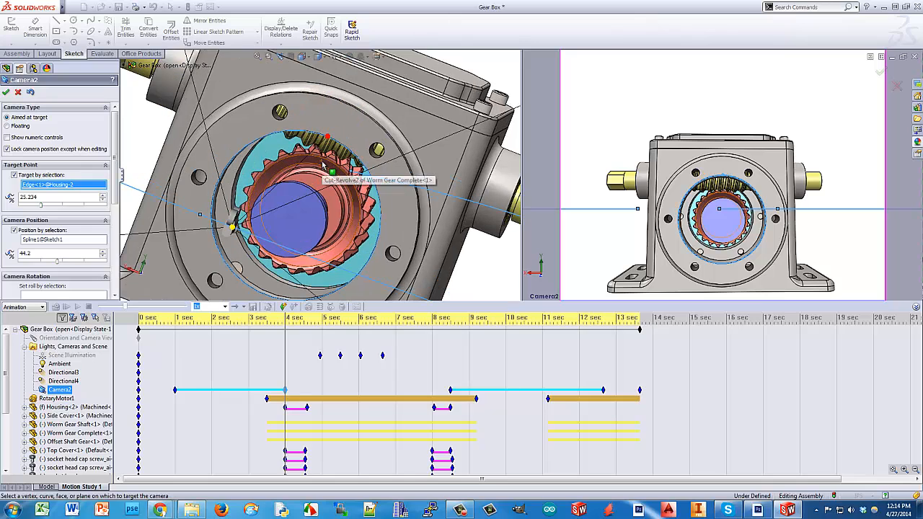
{"action": "left_click", "coordinate": [290, 220]}
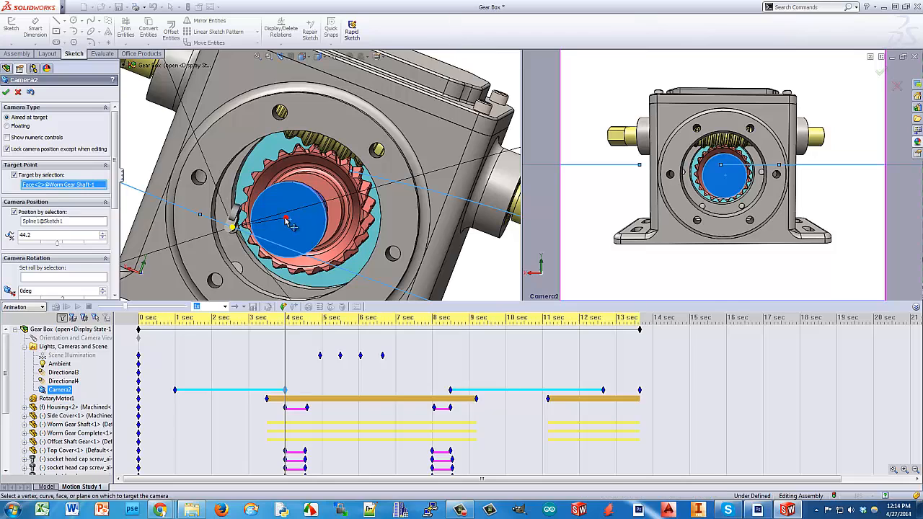
{"action": "left_click", "coordinate": [6, 93]}
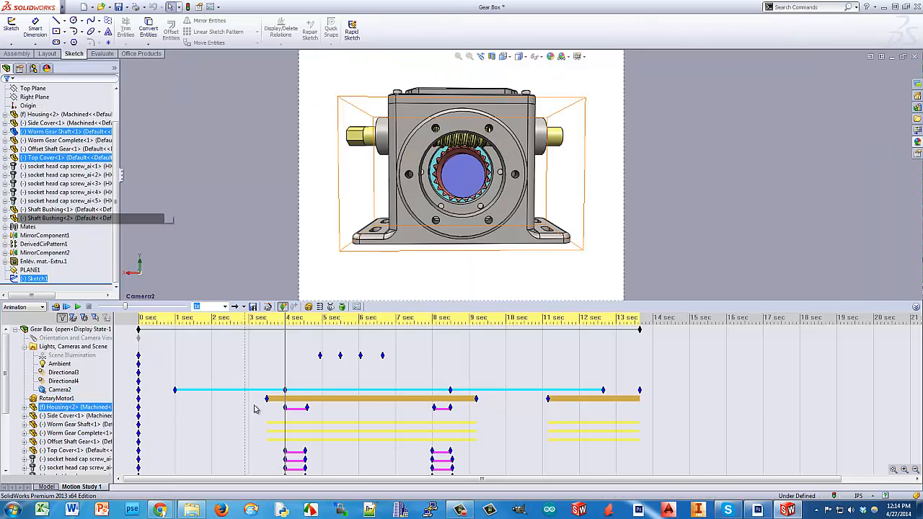
Step: Replace Camera2's key at about 8.5 sec with a copy of the retargeted 4 sec key and reset the time bar to 0 sec
{"action": "left_click_drag", "start_coordinate": [431, 394], "coordinate": [431, 393], "text": "ctrl"}
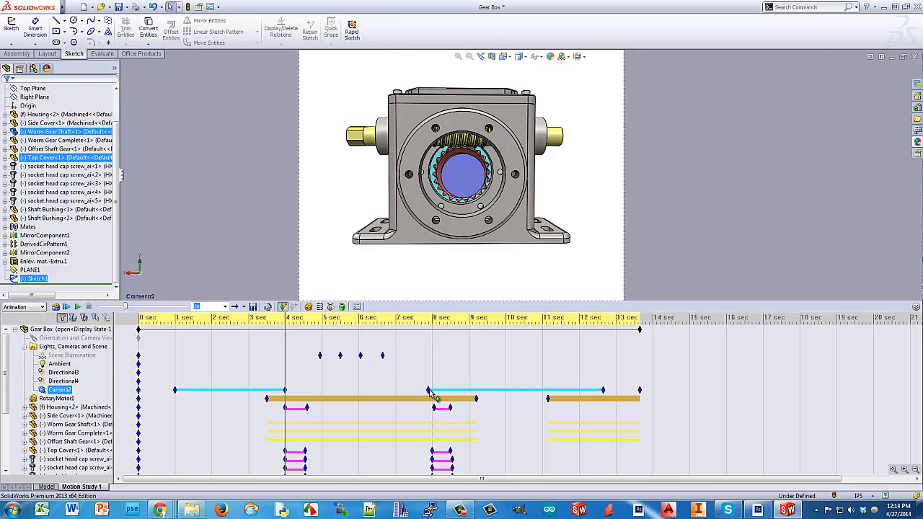
{"action": "left_click_drag", "start_coordinate": [452, 391], "coordinate": [452, 390]}
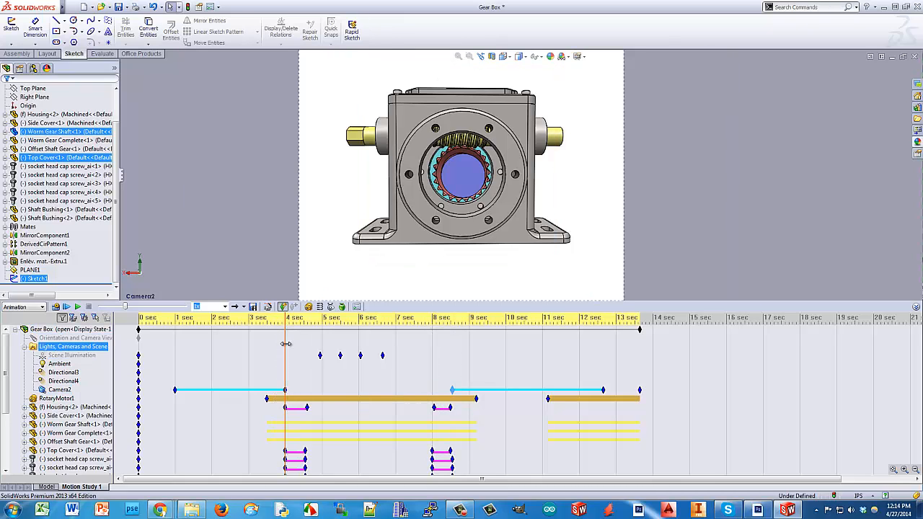
{"action": "left_click_drag", "start_coordinate": [286, 344], "coordinate": [130, 336]}
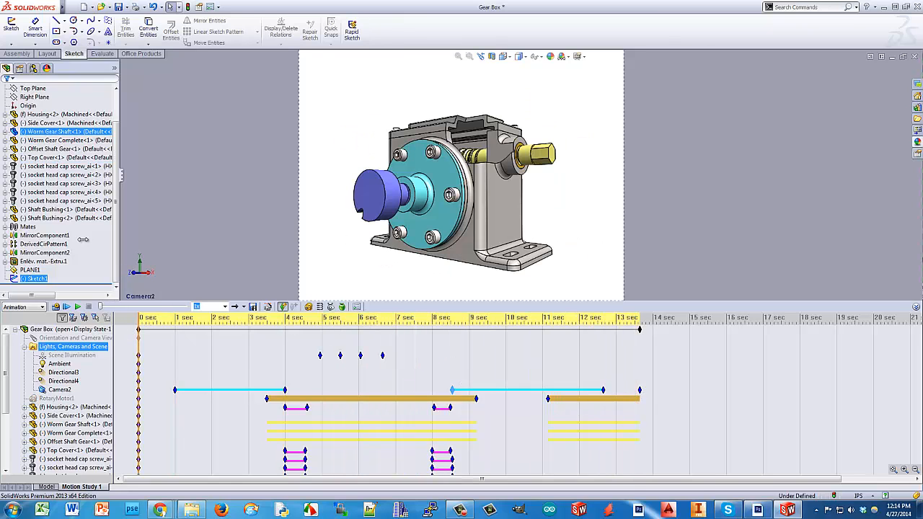
Step: Save the Gear Box assembly together with the modified Worm Gear Shaft part
{"action": "left_click", "coordinate": [72, 6]}
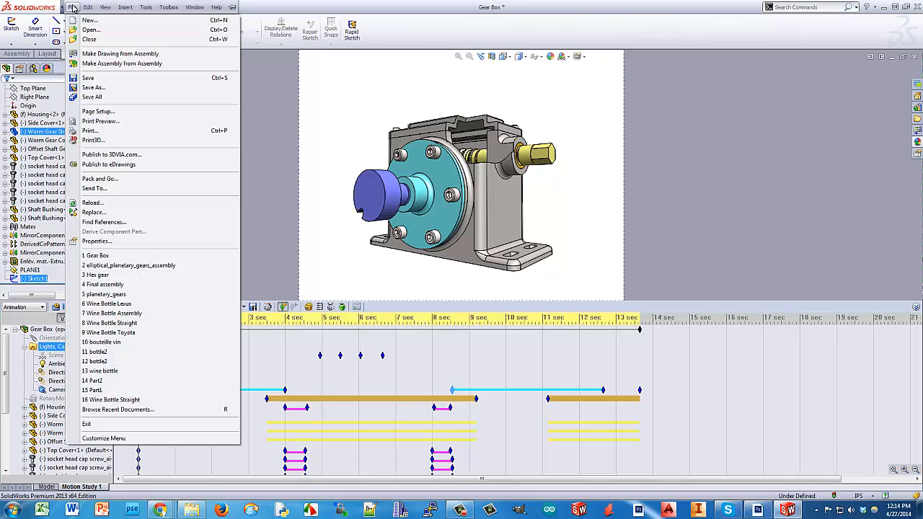
{"action": "left_click", "coordinate": [100, 79]}
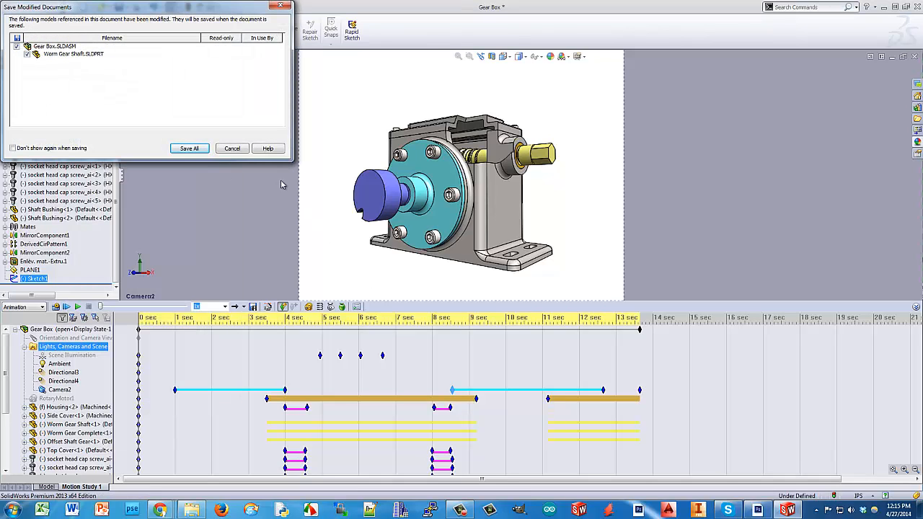
{"action": "left_click", "coordinate": [189, 149]}
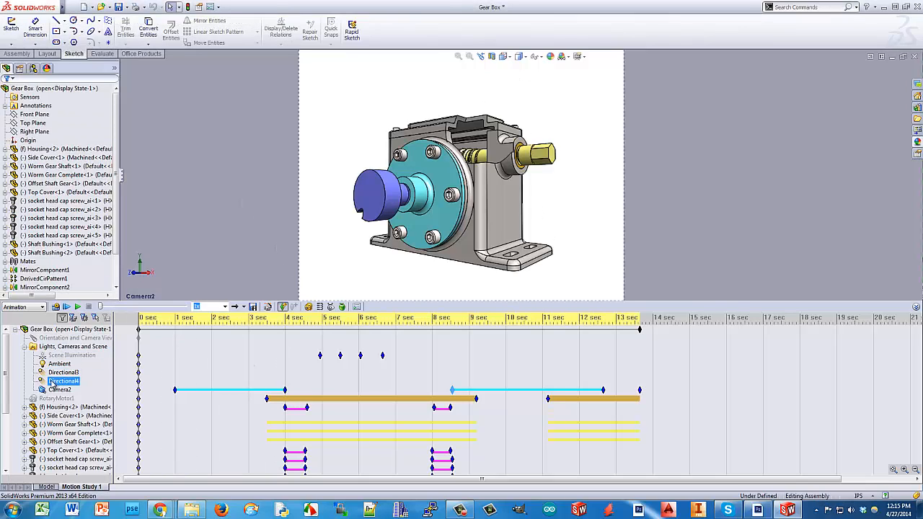
Step: Play the whole motion study to check the camera aim during the pause
{"action": "left_click", "coordinate": [76, 307]}
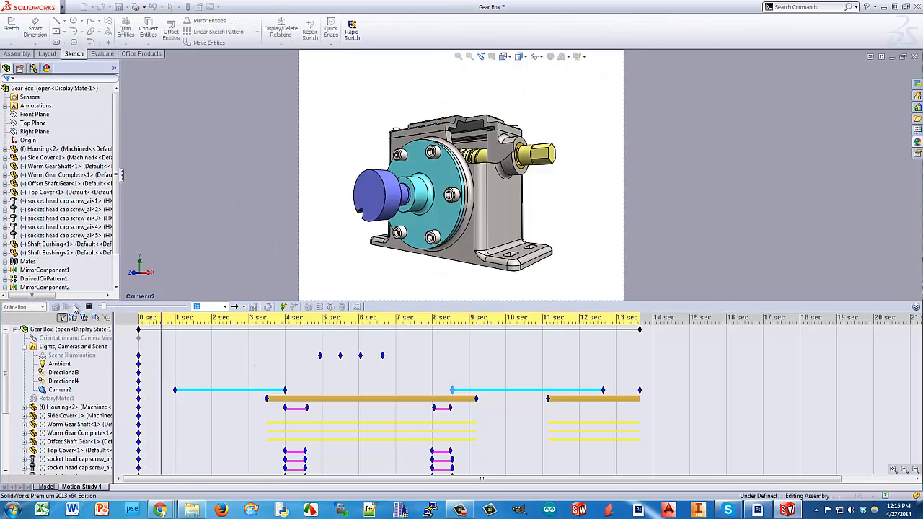
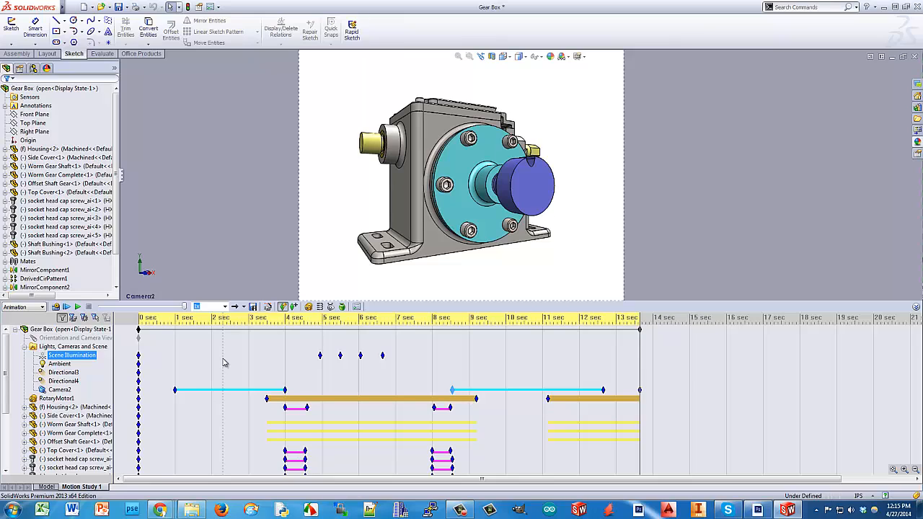
{"action": "left_click", "coordinate": [261, 329]}
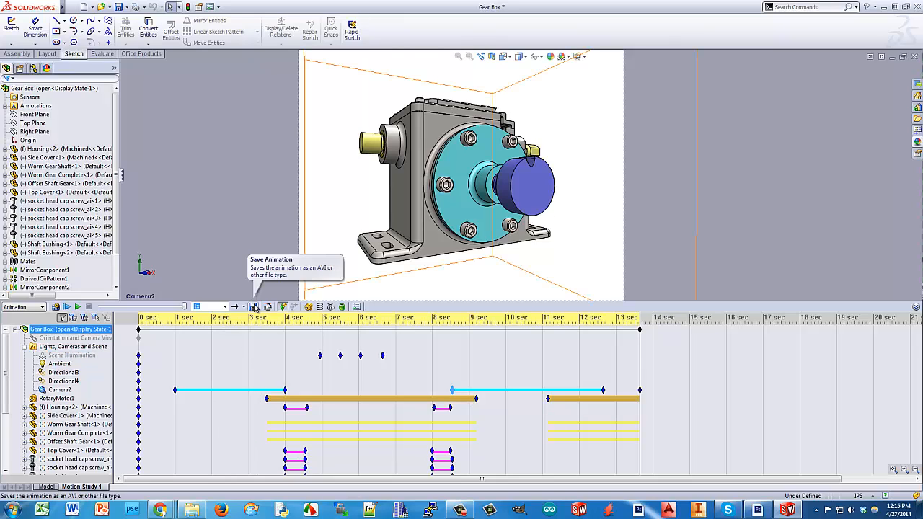
Step: Review the AVI export settings for the animation without saving a file, and replay the motion study
{"action": "left_click", "coordinate": [253, 306]}
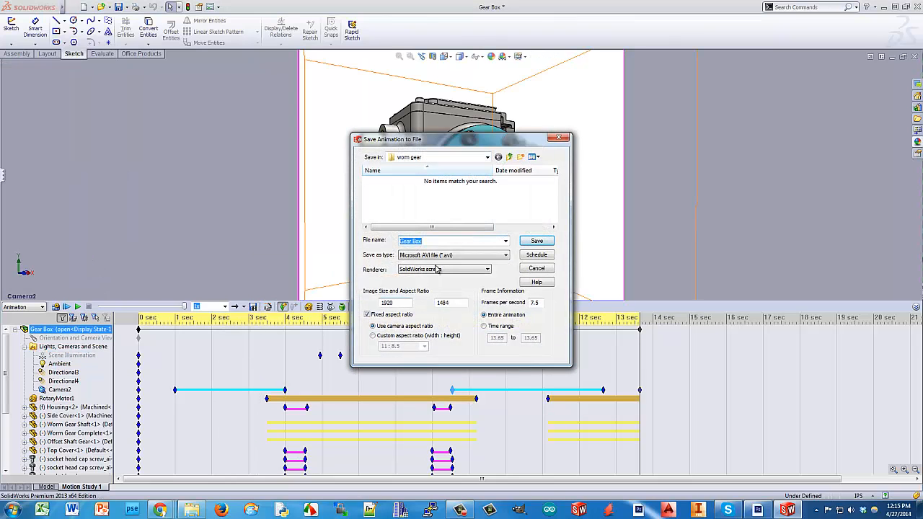
{"action": "left_click", "coordinate": [536, 268]}
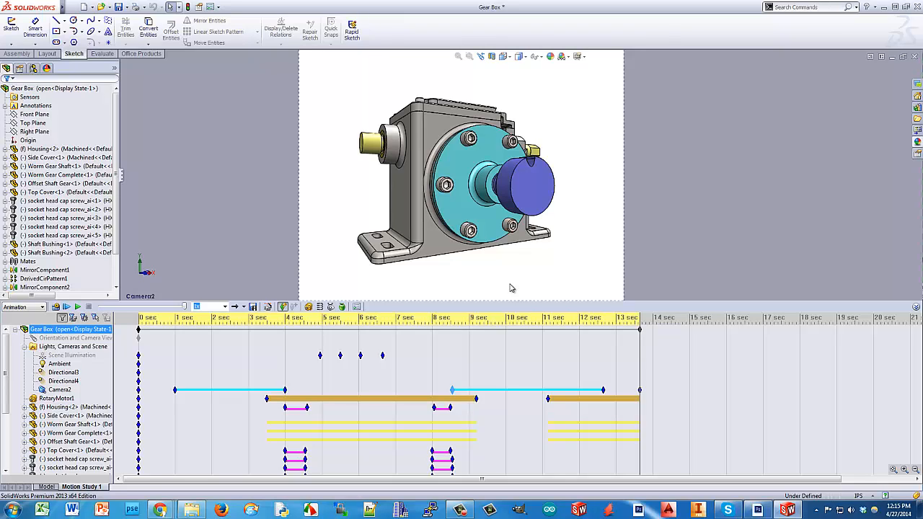
{"action": "left_click", "coordinate": [77, 307]}
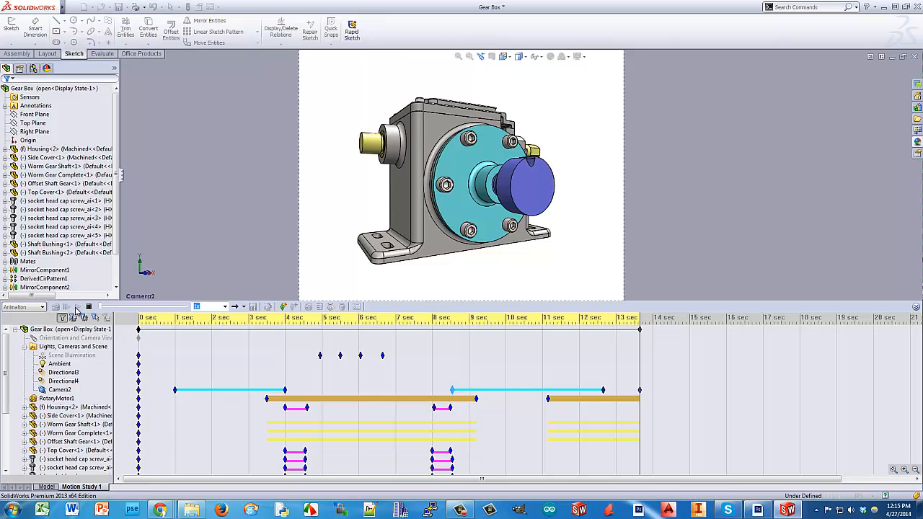